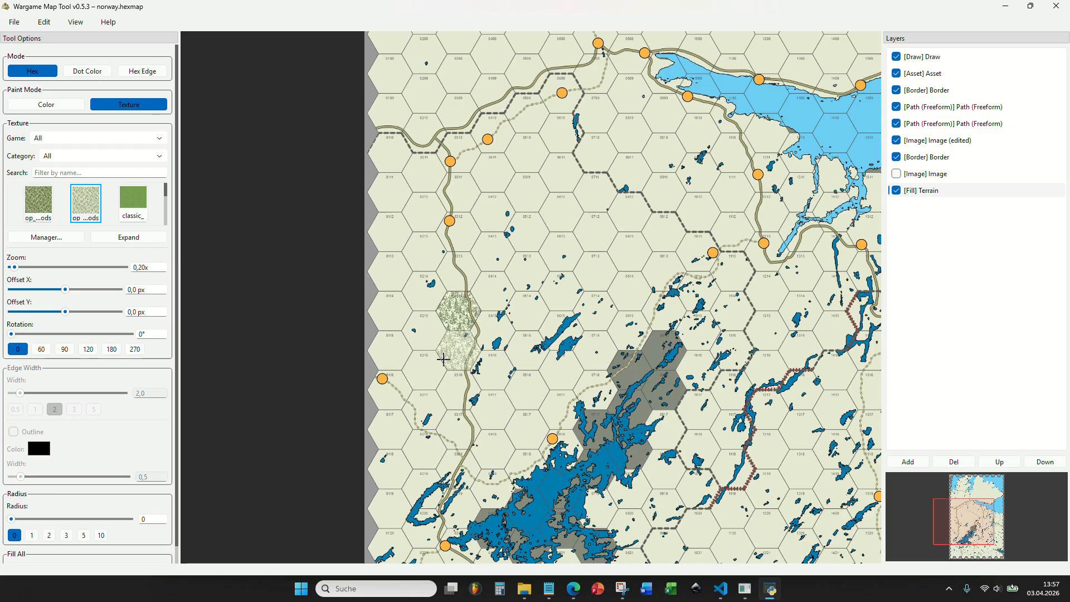
# Fill the hexes along the north-south road, 0314 to 0318, plus hexes 0415 and 0218, with the light woods texture.
pyautogui.scroll(5, 457, 279)
pyautogui.moveTo(483, 243); pyautogui.dragTo(431, 343)
pyautogui.scroll(4, 483, 382)
pyautogui.click(399, 432)
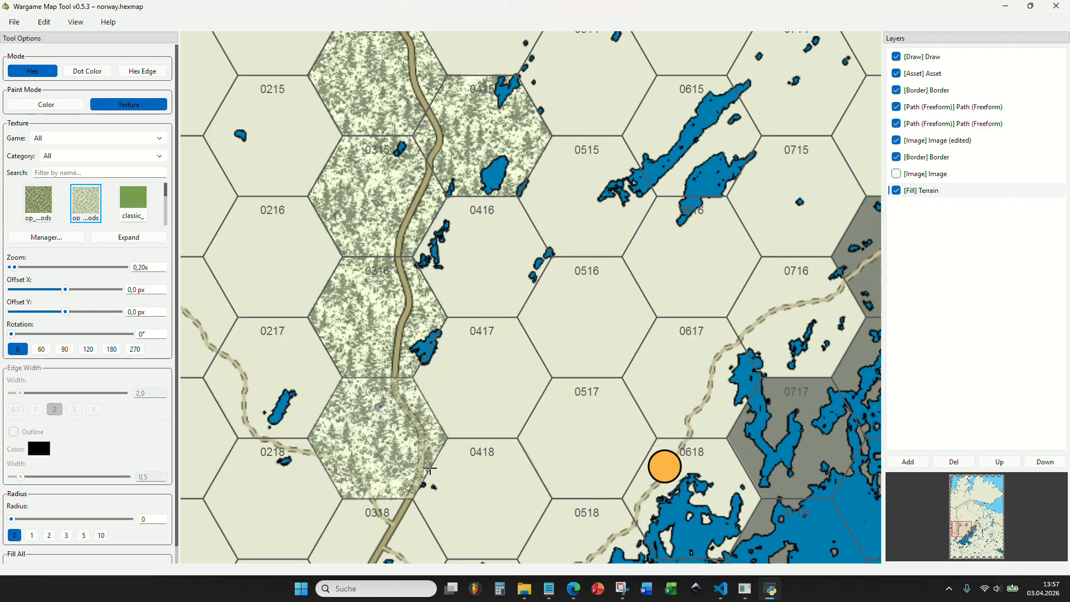
pyautogui.scroll(-3, 501, 362)
pyautogui.moveTo(502, 362); pyautogui.dragTo(533, 219)
pyautogui.click(456, 335)
pyautogui.scroll(3, 391, 300)
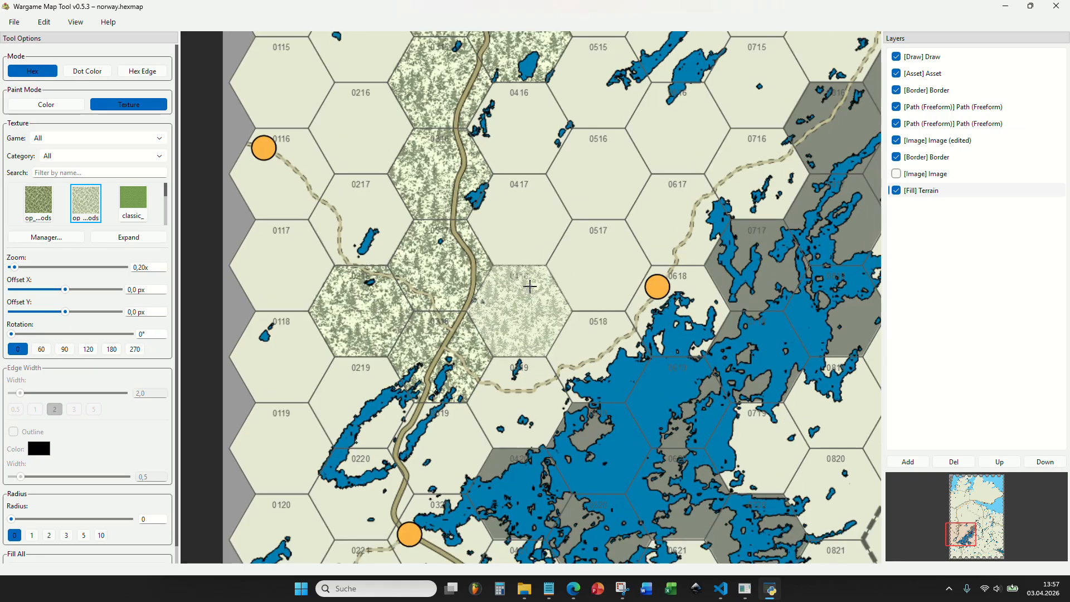
pyautogui.click(342, 408)
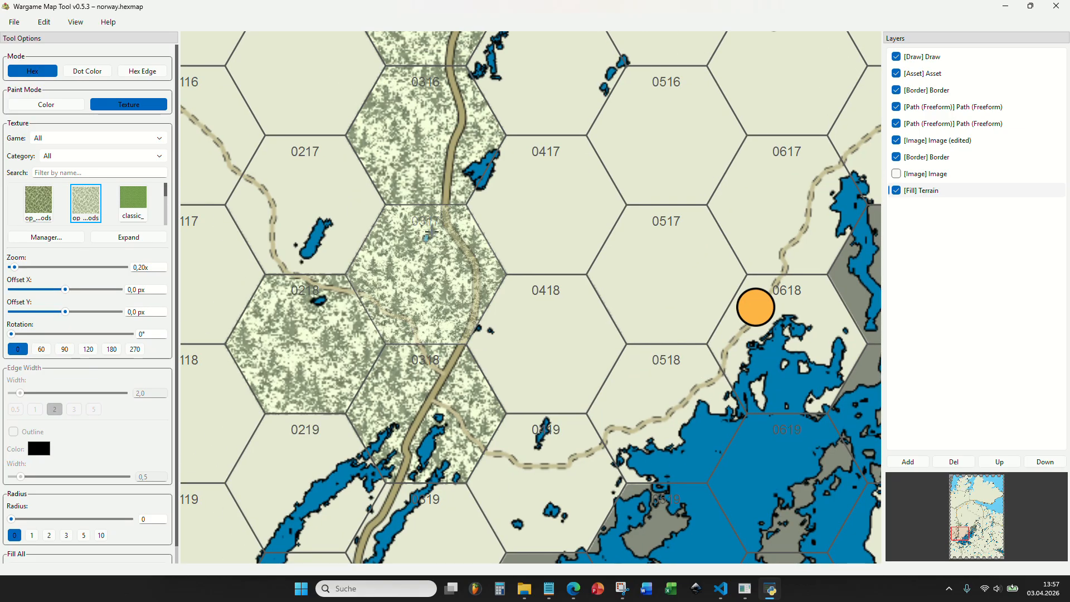
# Set the Draw layer's colour to the pale beige from the Operational palette and move the layer below both path layers.
pyautogui.click(980, 60)
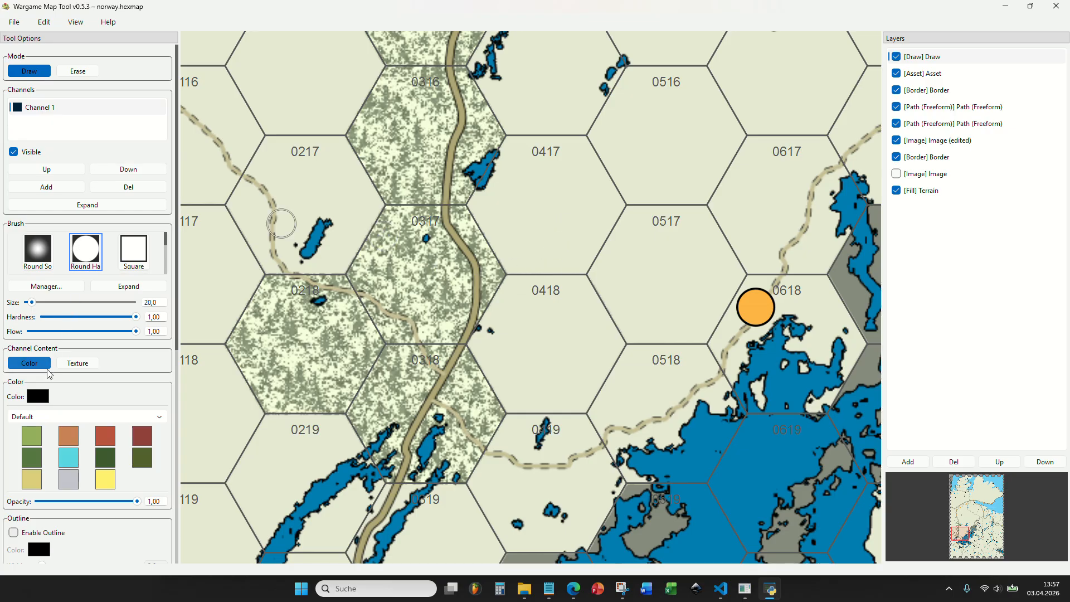
pyautogui.click(47, 416)
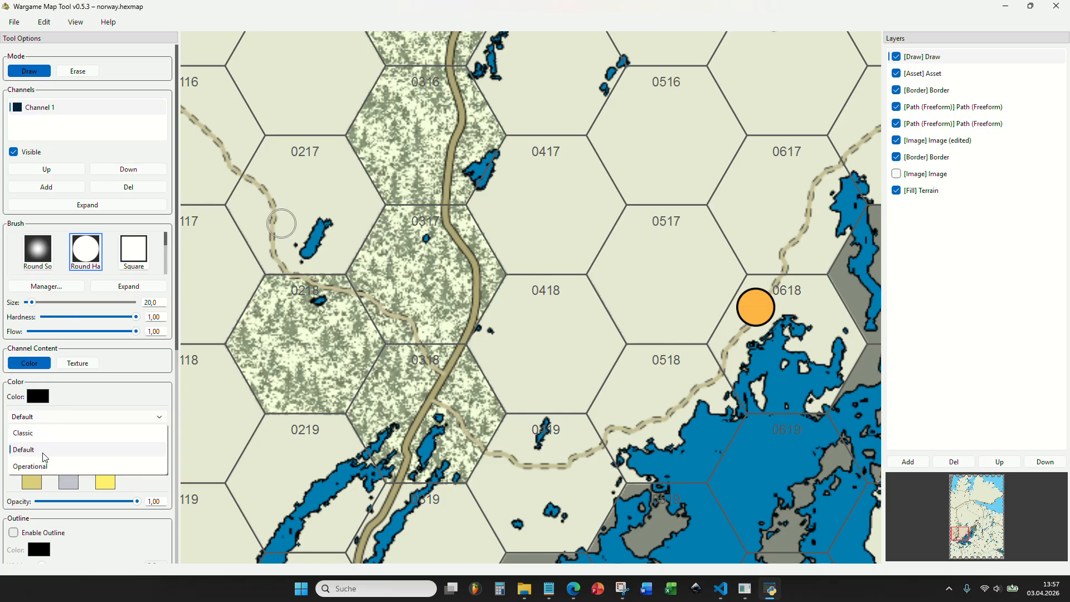
pyautogui.click(44, 454)
pyautogui.click(32, 435)
pyautogui.scroll(2, 527, 298)
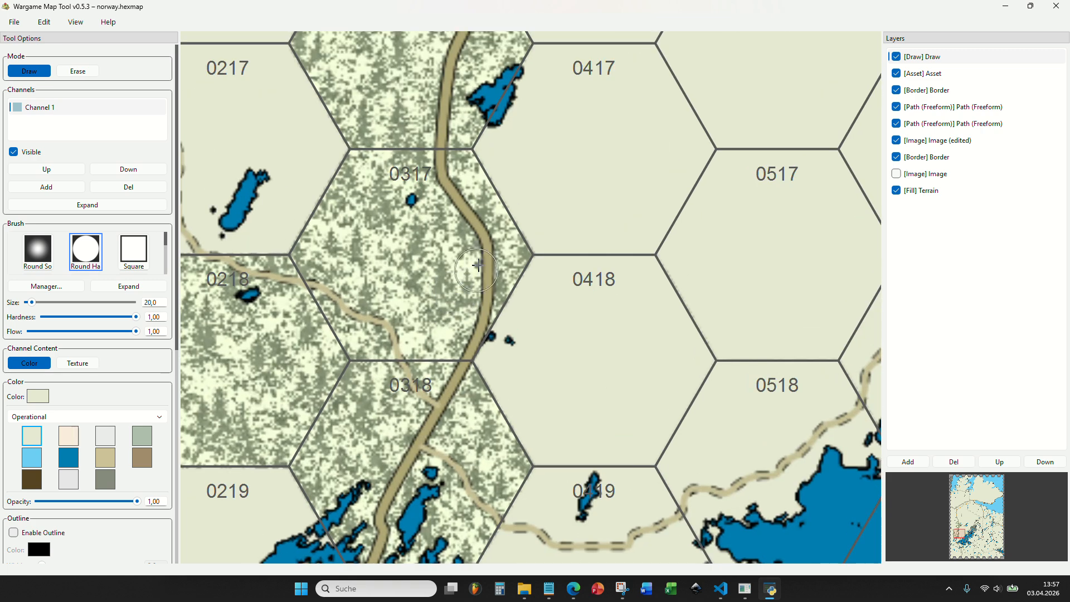
pyautogui.moveTo(473, 229); pyautogui.dragTo(483, 277)
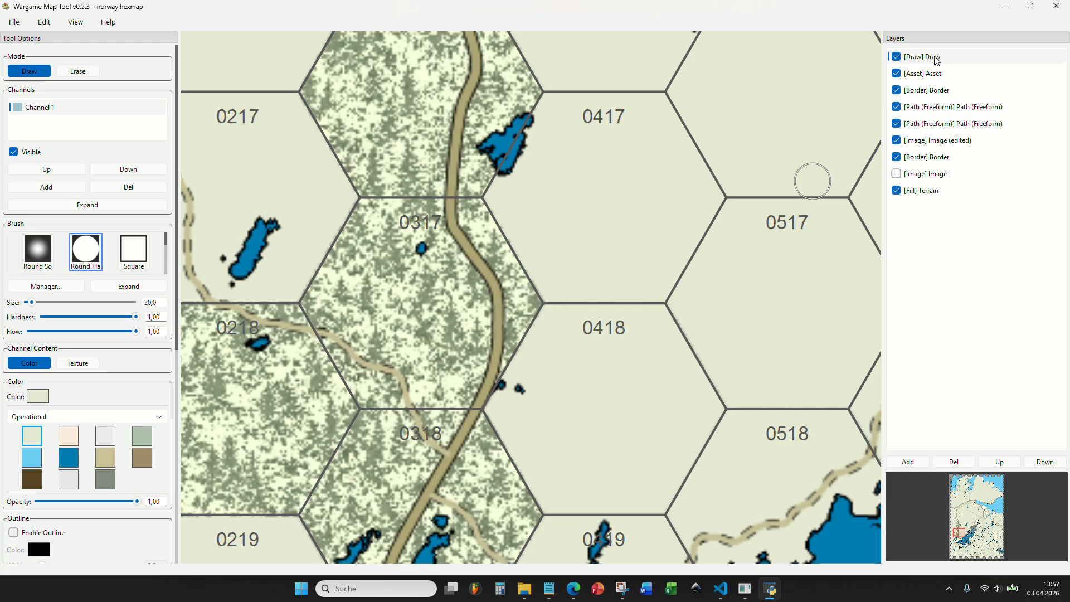
pyautogui.moveTo(936, 60)
pyautogui.mouseDown()
pyautogui.moveTo(938, 114)
pyautogui.moveTo(957, 127)
pyautogui.mouseUp()
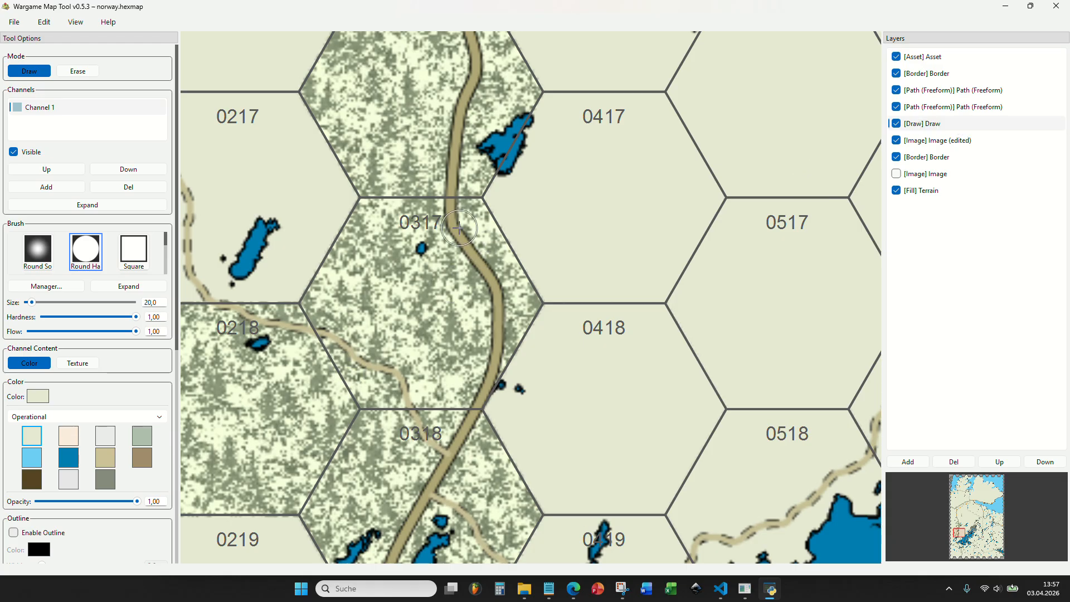
# Try brushing beige over the woods along the road through hex 0317, and undo the strokes.
pyautogui.moveTo(460, 228)
pyautogui.mouseDown()
pyautogui.moveTo(453, 181)
pyautogui.moveTo(471, 191)
pyautogui.moveTo(452, 404)
pyautogui.mouseUp()
pyautogui.hotkey('ctrl', 'z')
pyautogui.hotkey('ctrl', 'z')
pyautogui.hotkey('ctrl', 'z')
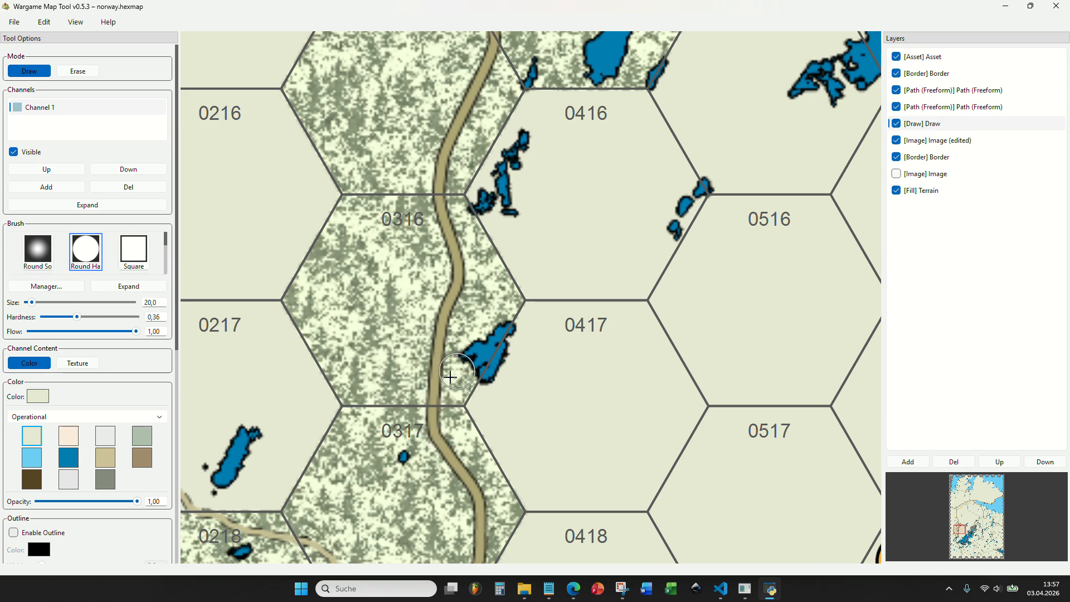
# Brush a soft beige clearing along the main road through the wooded hexes 0316 to 0314, with brush hardness 0.36.
pyautogui.moveTo(434, 394); pyautogui.dragTo(437, 358)
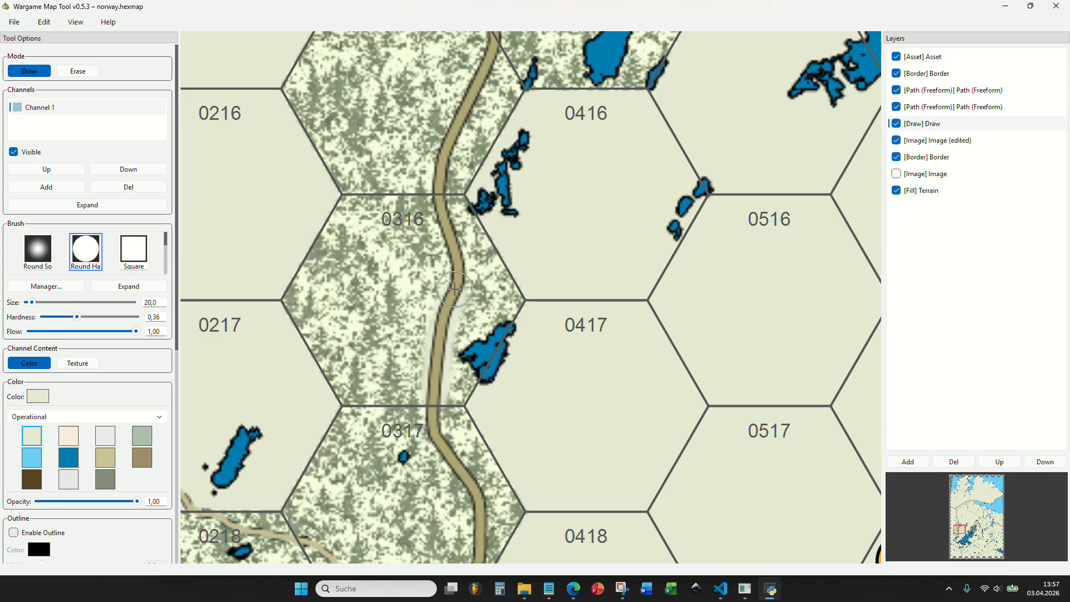
pyautogui.moveTo(481, 327)
pyautogui.mouseDown()
pyautogui.moveTo(465, 424)
pyautogui.moveTo(442, 364)
pyautogui.mouseUp()
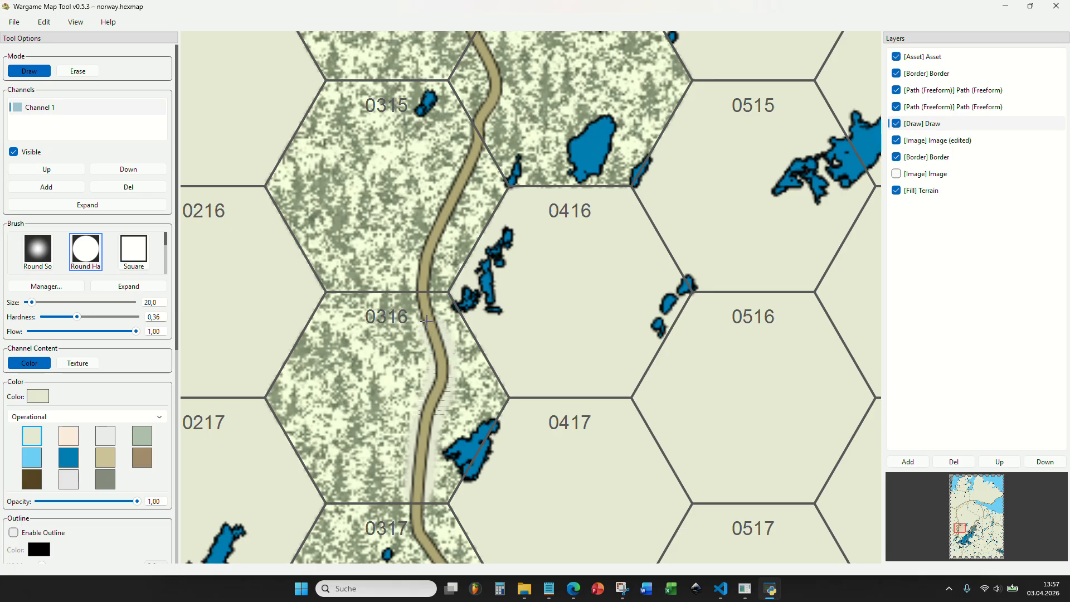
pyautogui.moveTo(427, 321)
pyautogui.mouseDown()
pyautogui.moveTo(424, 268)
pyautogui.moveTo(407, 386)
pyautogui.moveTo(382, 445)
pyautogui.moveTo(426, 330)
pyautogui.mouseUp()
pyautogui.moveTo(429, 335)
pyautogui.mouseDown()
pyautogui.moveTo(433, 368)
pyautogui.moveTo(410, 401)
pyautogui.moveTo(419, 351)
pyautogui.moveTo(406, 374)
pyautogui.moveTo(417, 306)
pyautogui.mouseUp()
pyautogui.moveTo(504, 340); pyautogui.dragTo(518, 494)
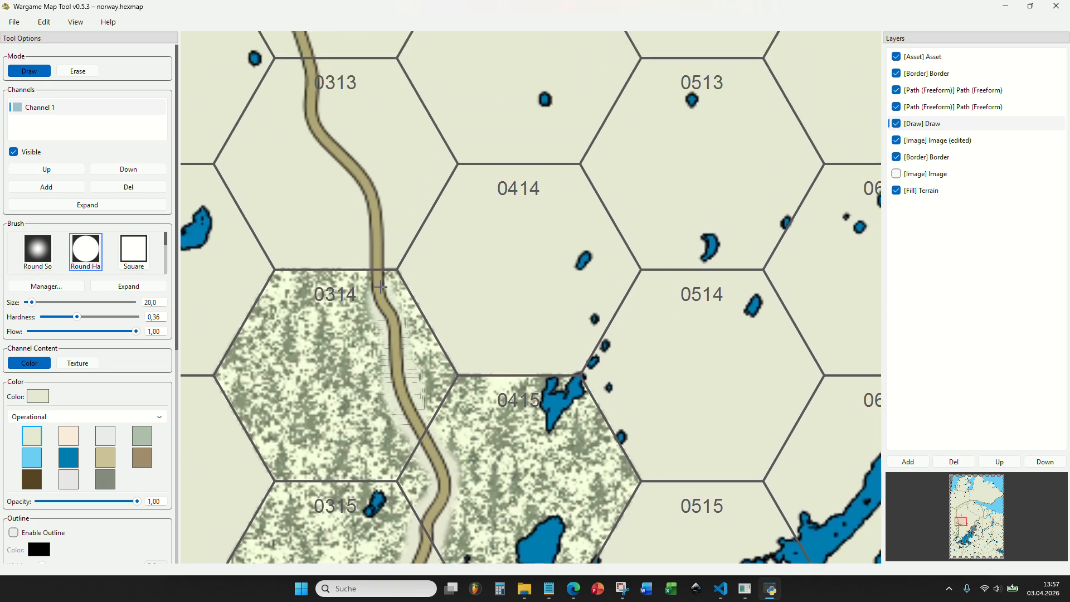
# Brush a beige clearing along the dashed minor road through hexes 0318, 0317 and 0218, and along the main road in hex 0317.
pyautogui.scroll(-5, 455, 339)
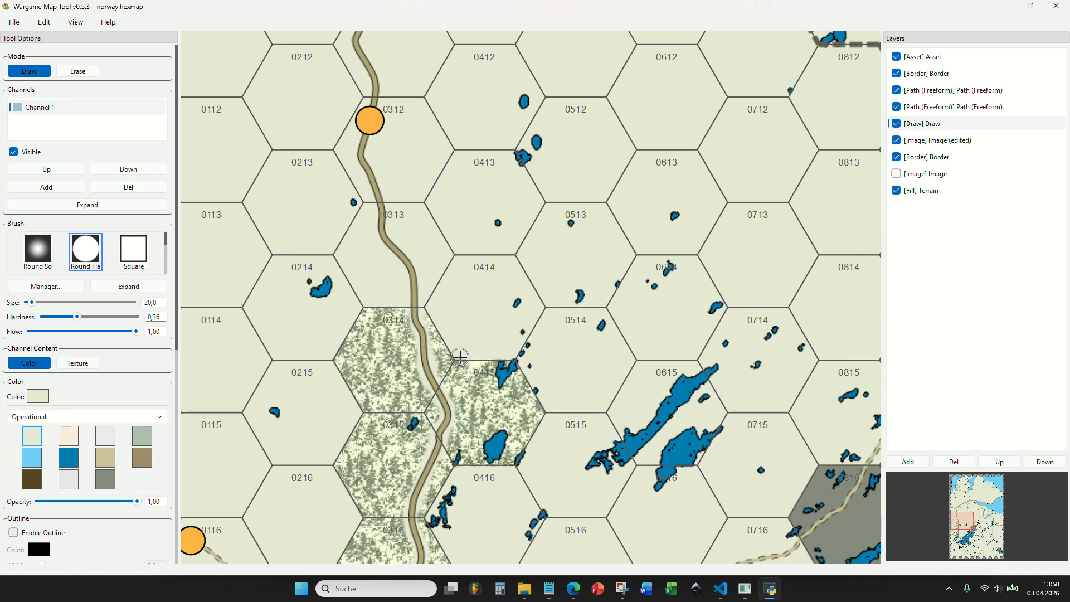
pyautogui.scroll(4, 455, 338)
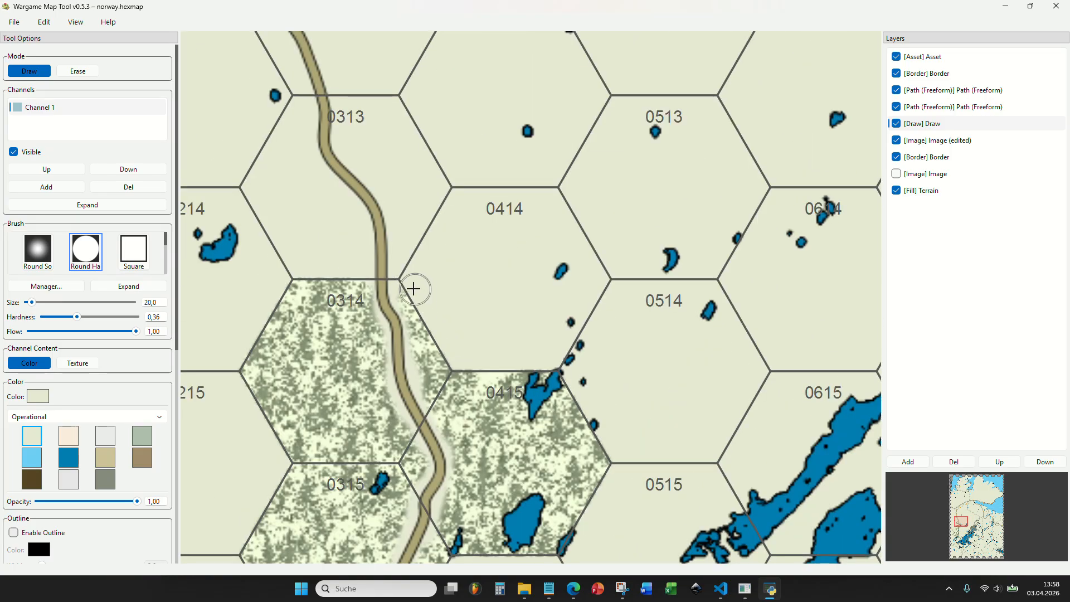
pyautogui.scroll(-4, 423, 282)
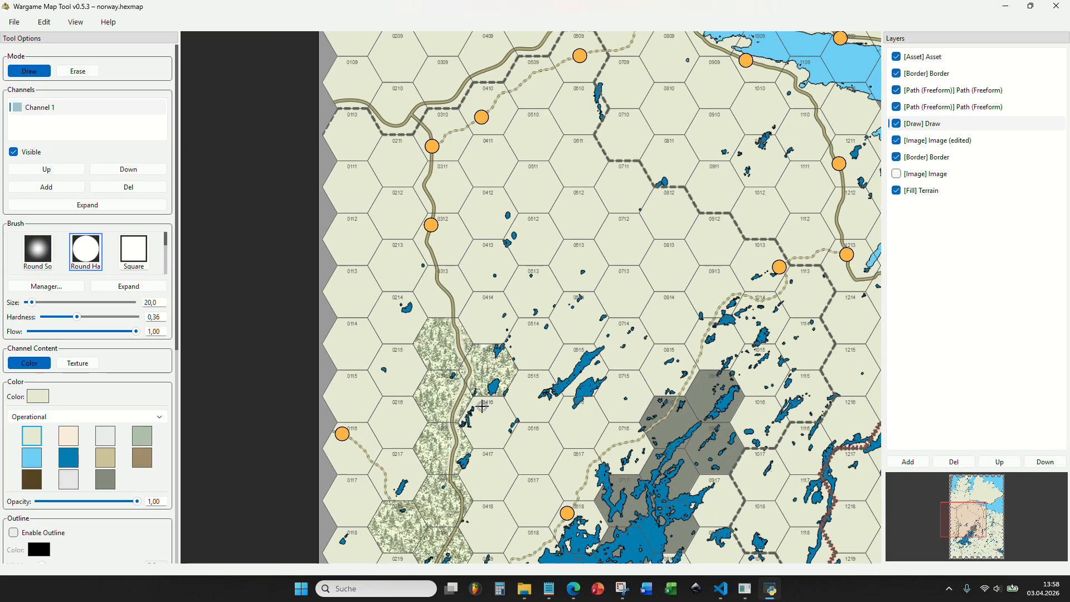
pyautogui.scroll(4, 415, 400)
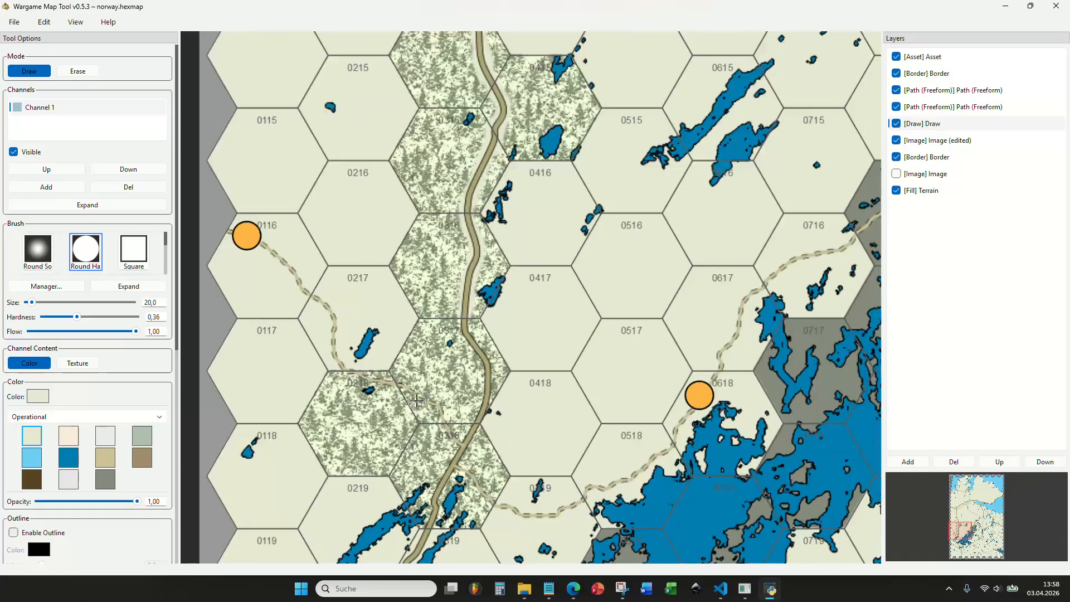
pyautogui.scroll(3, 415, 401)
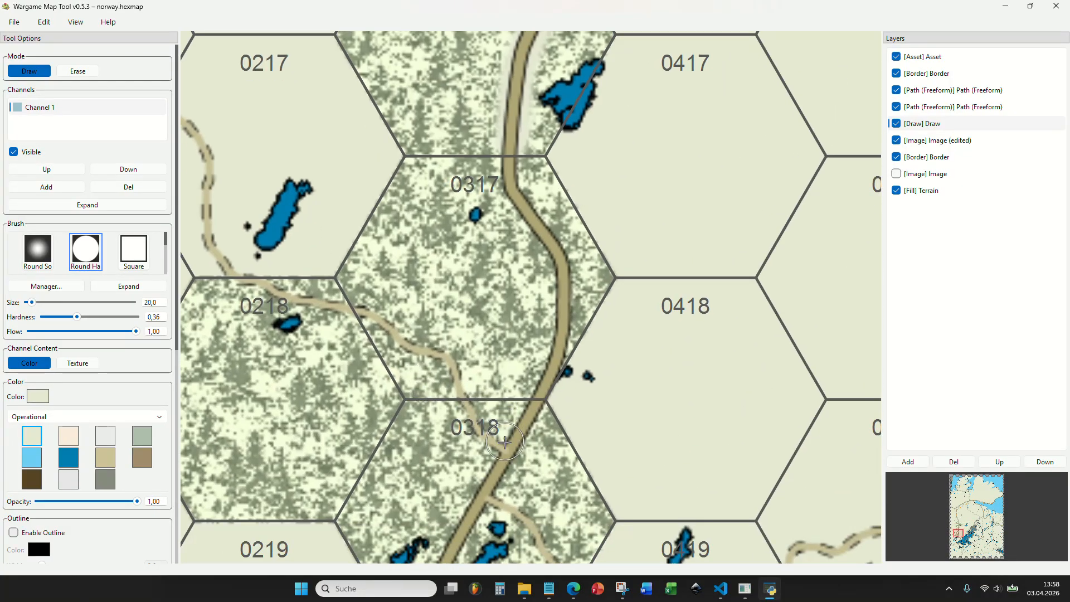
pyautogui.moveTo(462, 396)
pyautogui.mouseDown()
pyautogui.moveTo(426, 346)
pyautogui.moveTo(355, 311)
pyautogui.moveTo(286, 295)
pyautogui.mouseUp()
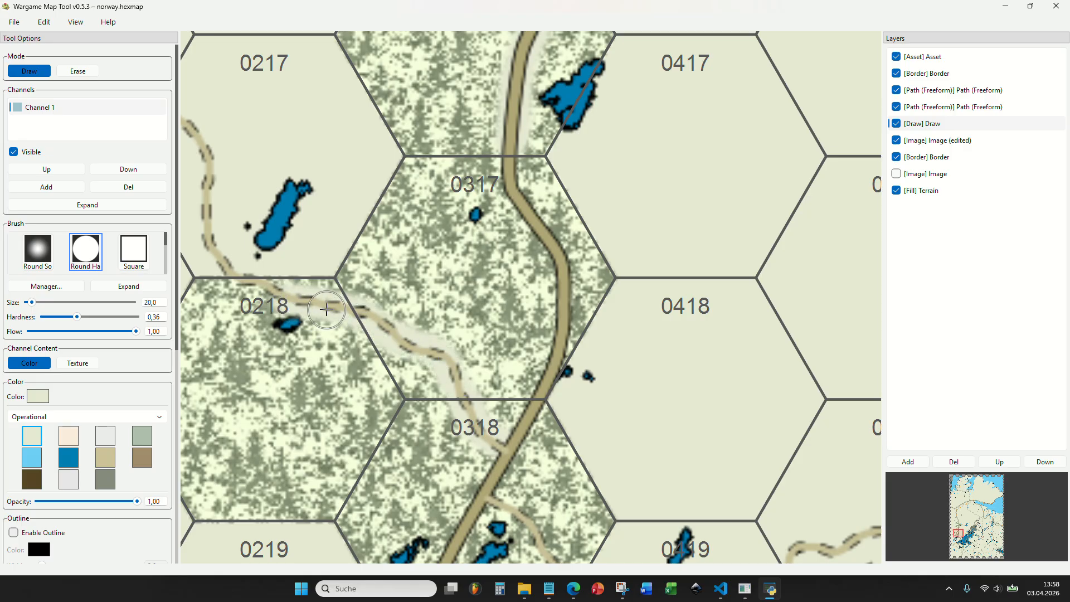
pyautogui.moveTo(254, 283); pyautogui.dragTo(198, 275)
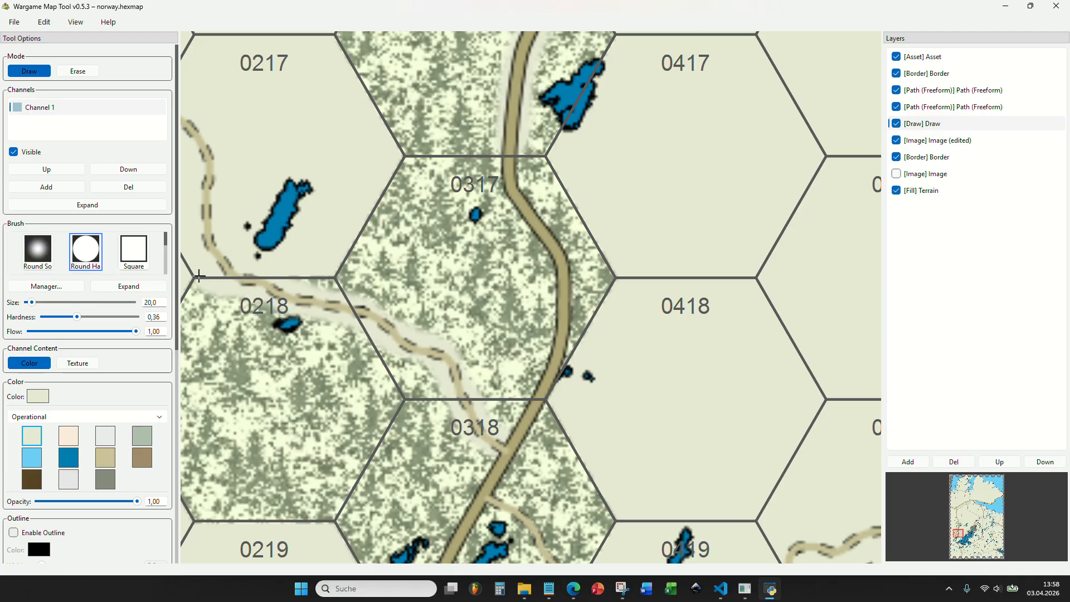
pyautogui.scroll(-3, 398, 388)
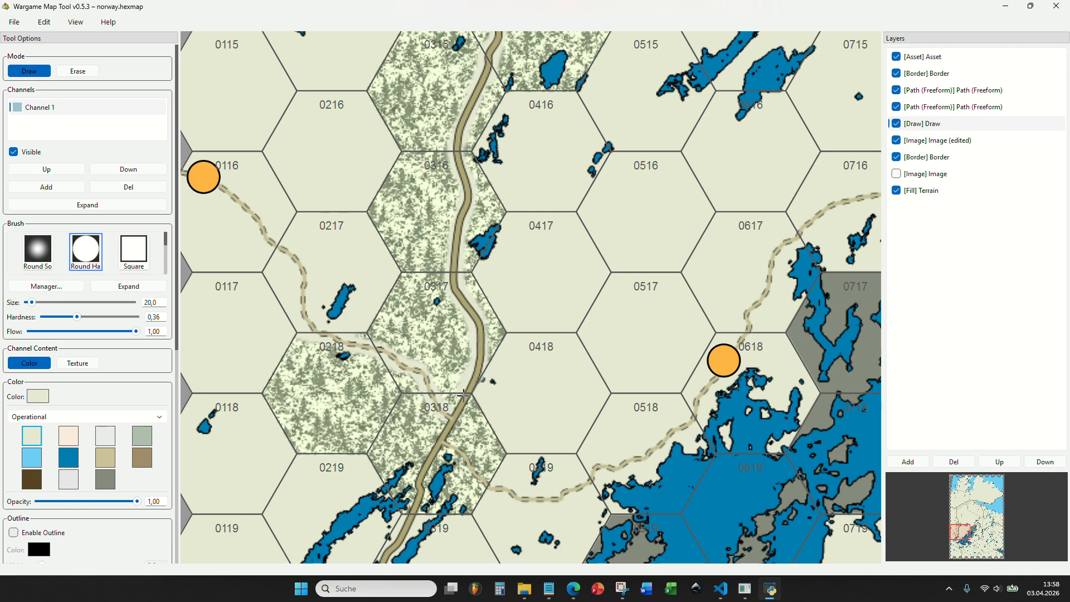
# Try rounding off the western edge of the woods in hex 0314 with the beige brush.
pyautogui.scroll(-6, 480, 395)
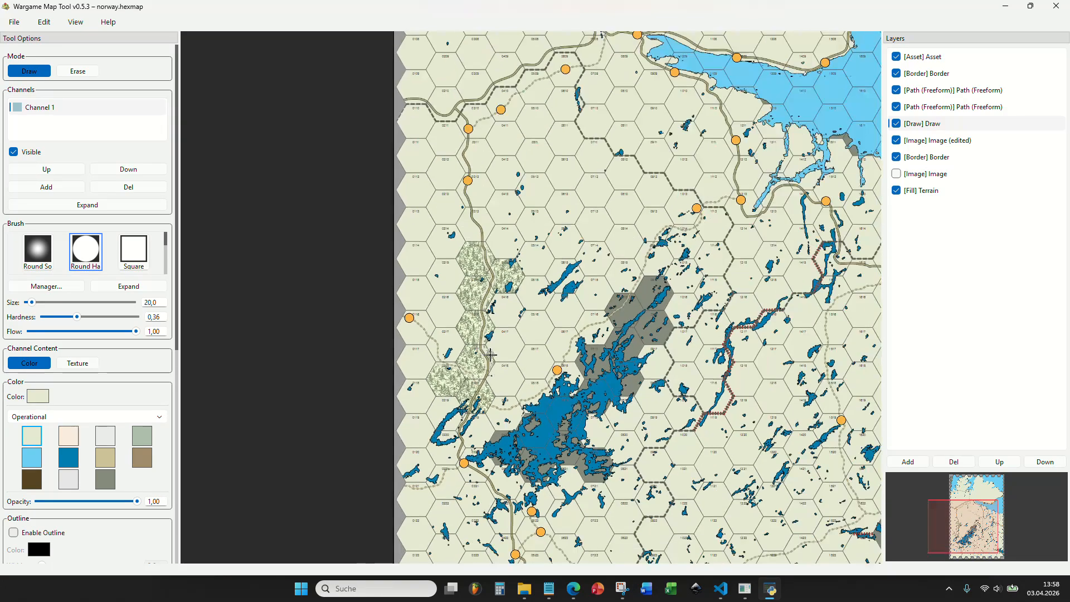
pyautogui.scroll(7, 556, 334)
pyautogui.moveTo(556, 334); pyautogui.dragTo(555, 452)
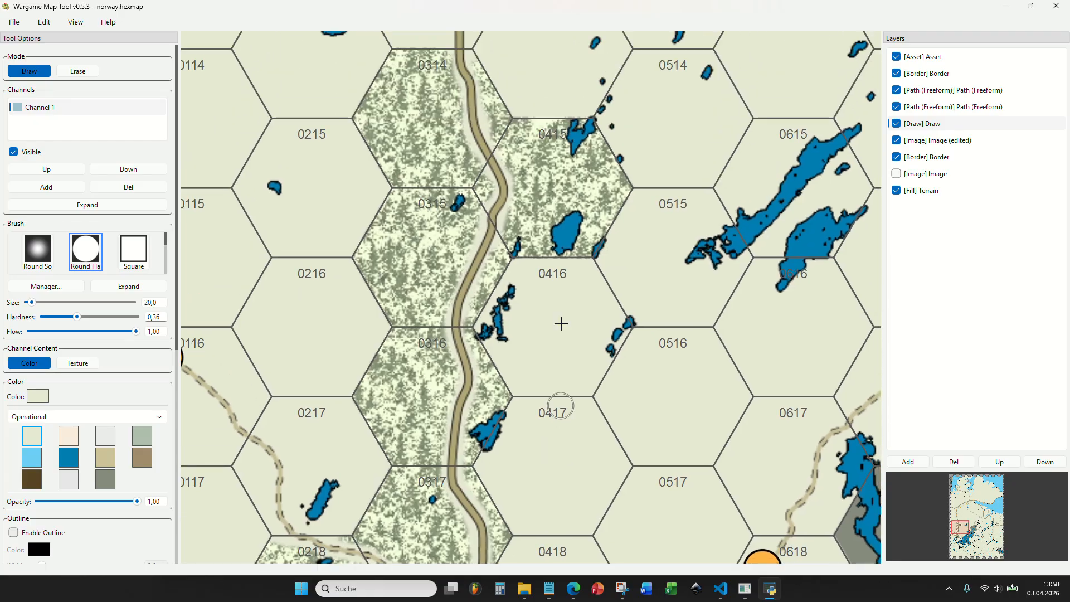
pyautogui.moveTo(557, 267); pyautogui.dragTo(566, 384)
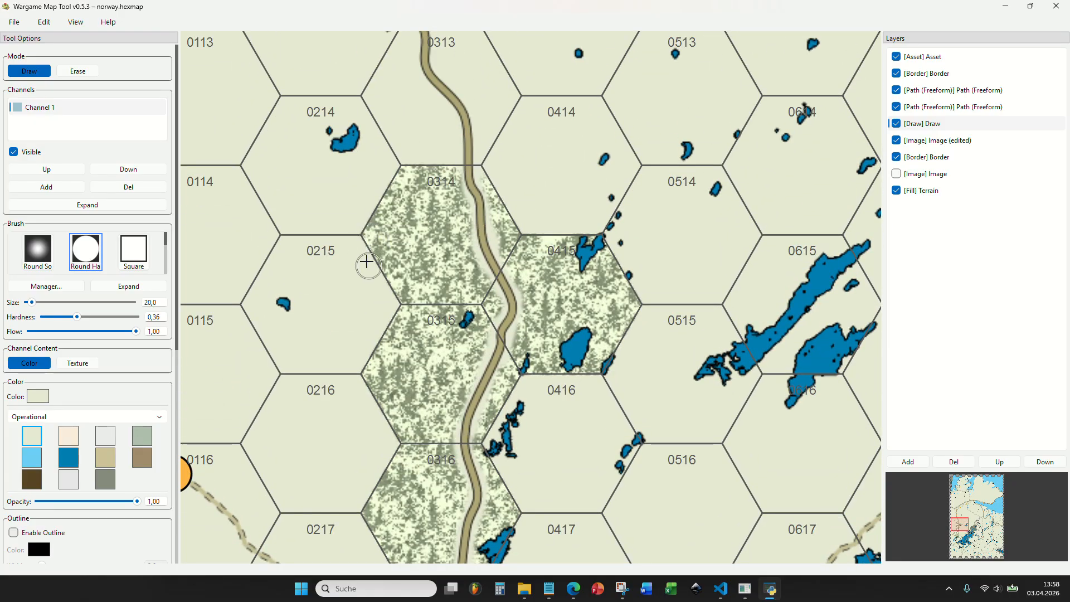
pyautogui.moveTo(363, 210); pyautogui.dragTo(386, 187)
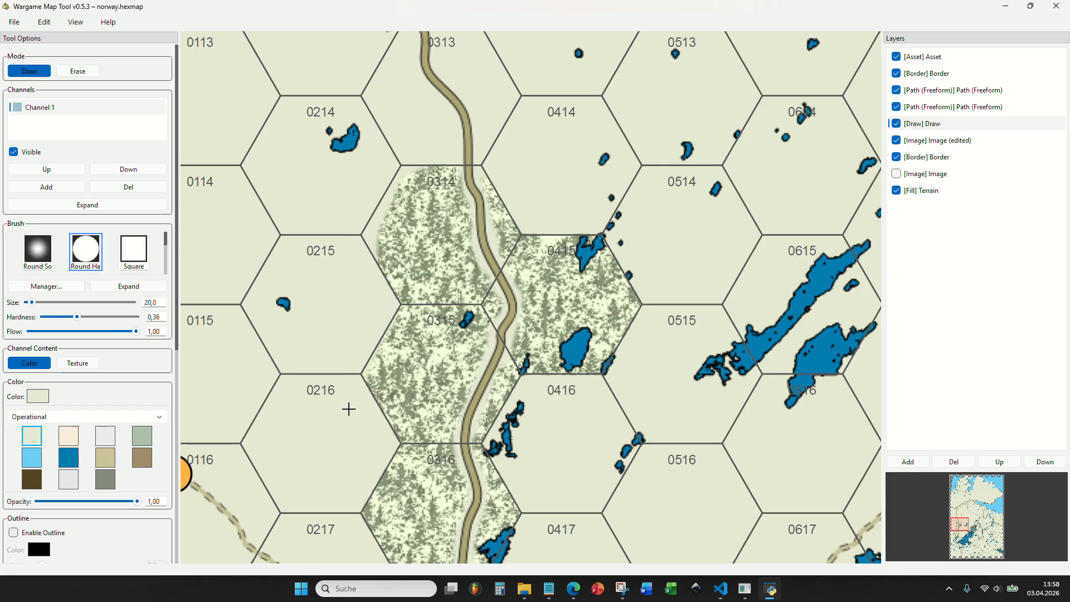
# On the Terrain layer, fill hexes 0114, 0115, 0215 and 0216 west of the main road with the light woods texture.
pyautogui.scroll(-3, 339, 345)
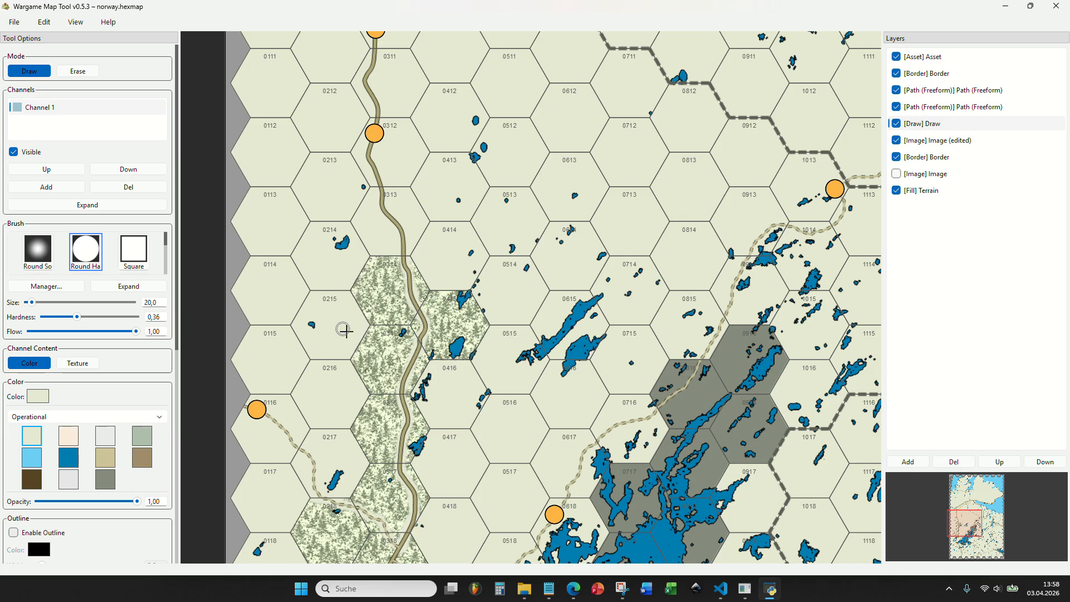
pyautogui.scroll(-5, 344, 331)
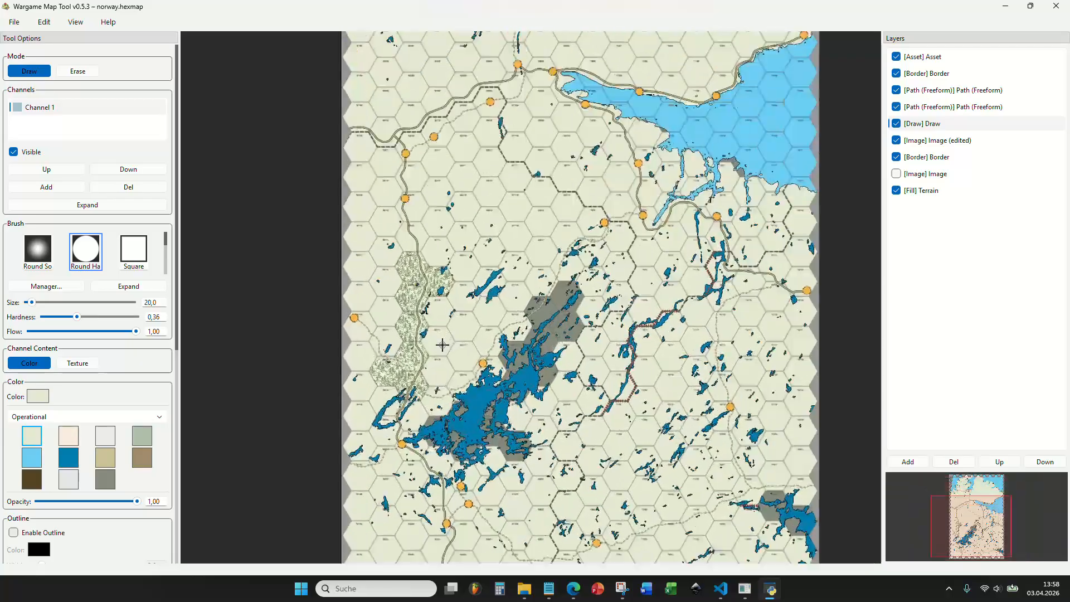
pyautogui.scroll(4, 442, 345)
pyautogui.scroll(-2, 494, 334)
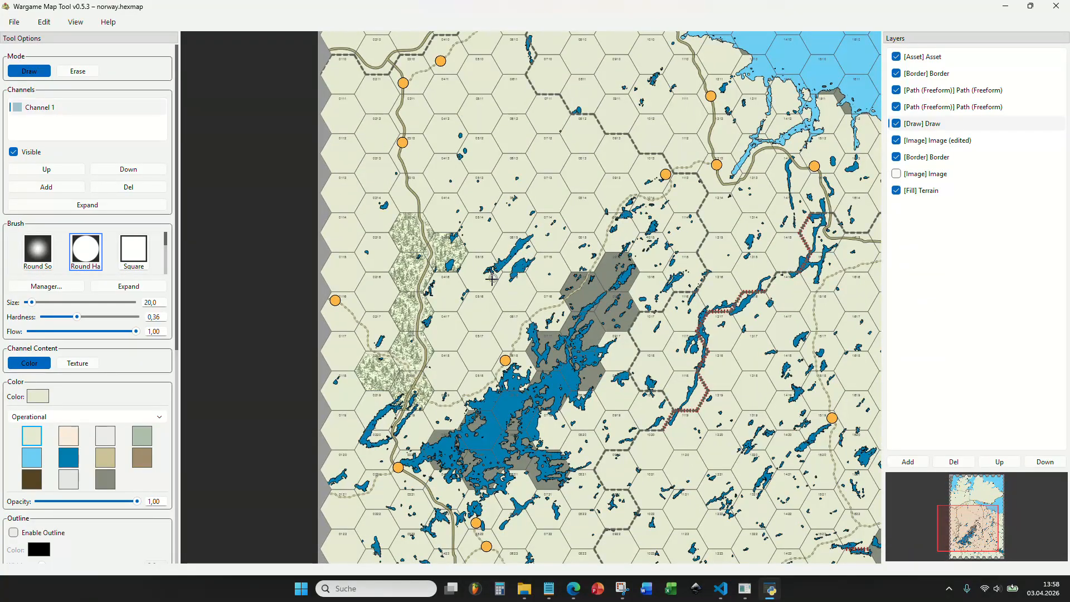
pyautogui.scroll(-2, 492, 278)
pyautogui.click(933, 190)
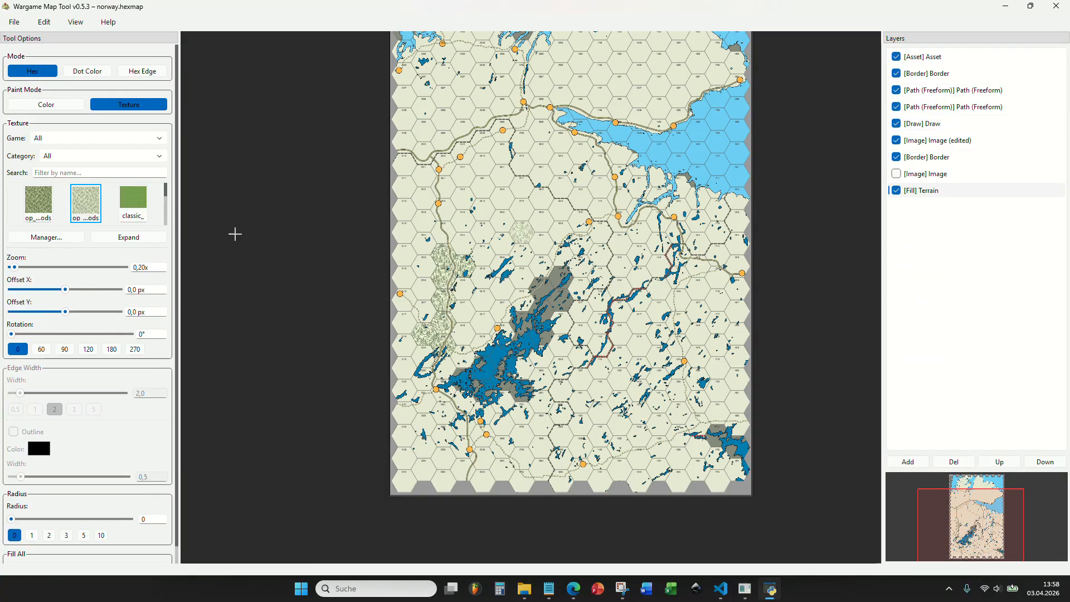
pyautogui.scroll(3, 417, 276)
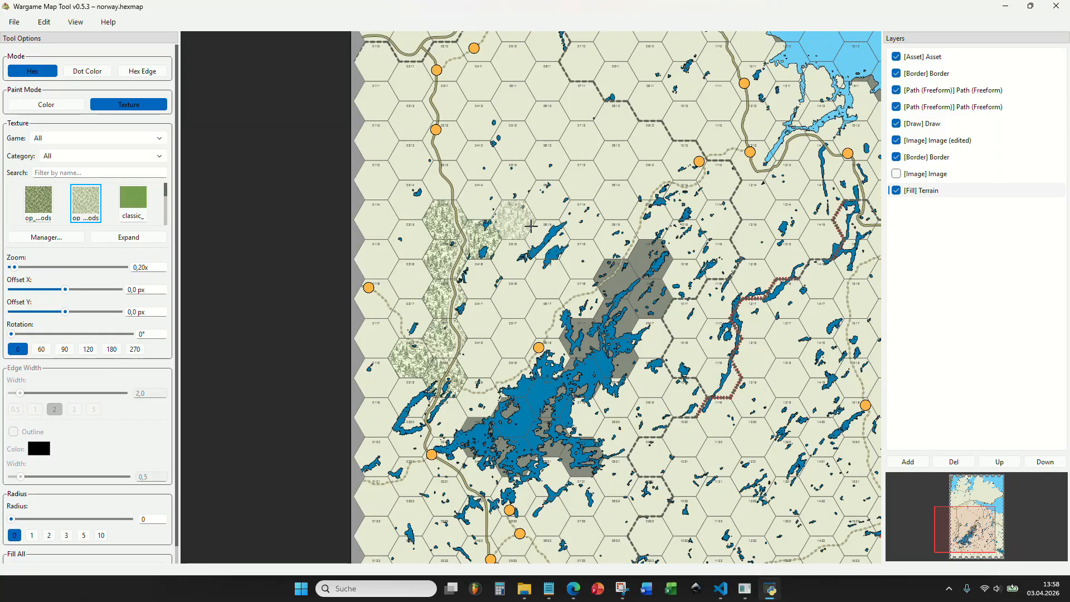
pyautogui.moveTo(505, 245); pyautogui.dragTo(402, 393)
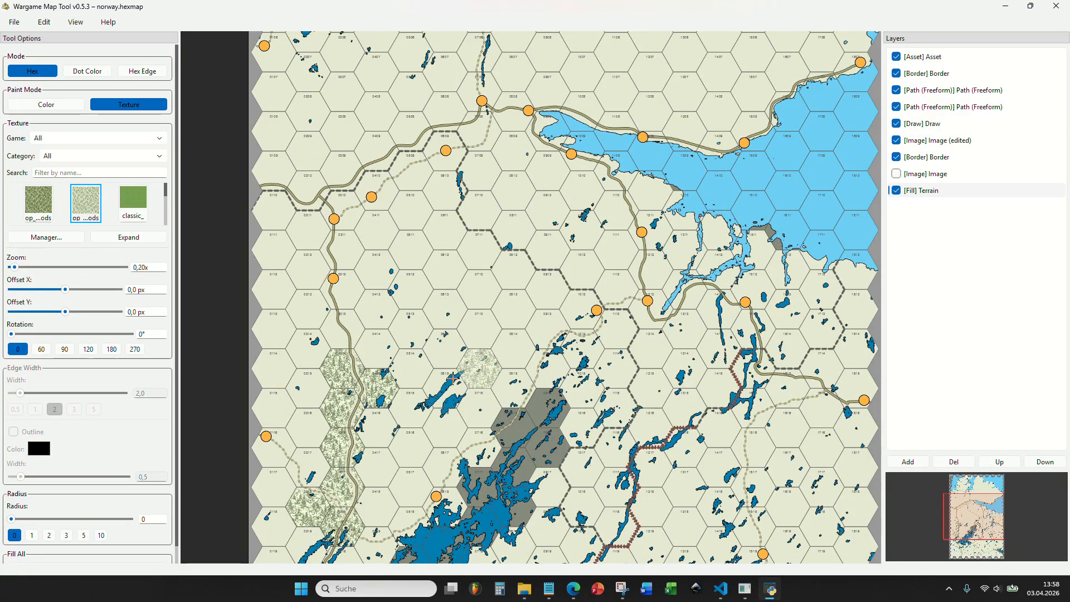
pyautogui.moveTo(285, 412); pyautogui.dragTo(324, 366)
pyautogui.scroll(4, 323, 365)
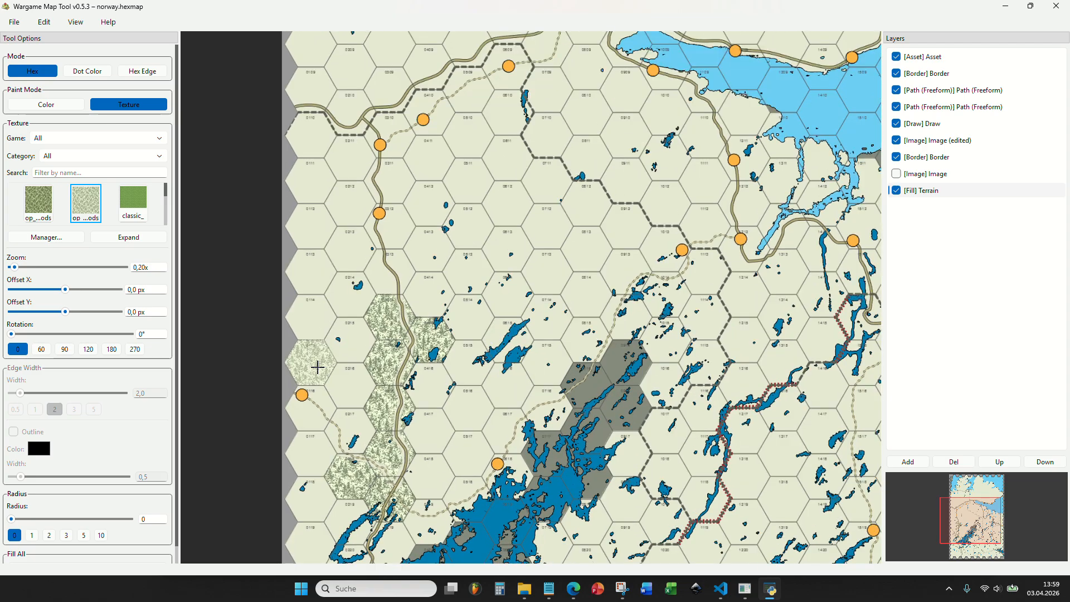
pyautogui.click(363, 339)
pyautogui.click(299, 295)
pyautogui.click(313, 358)
pyautogui.click(366, 396)
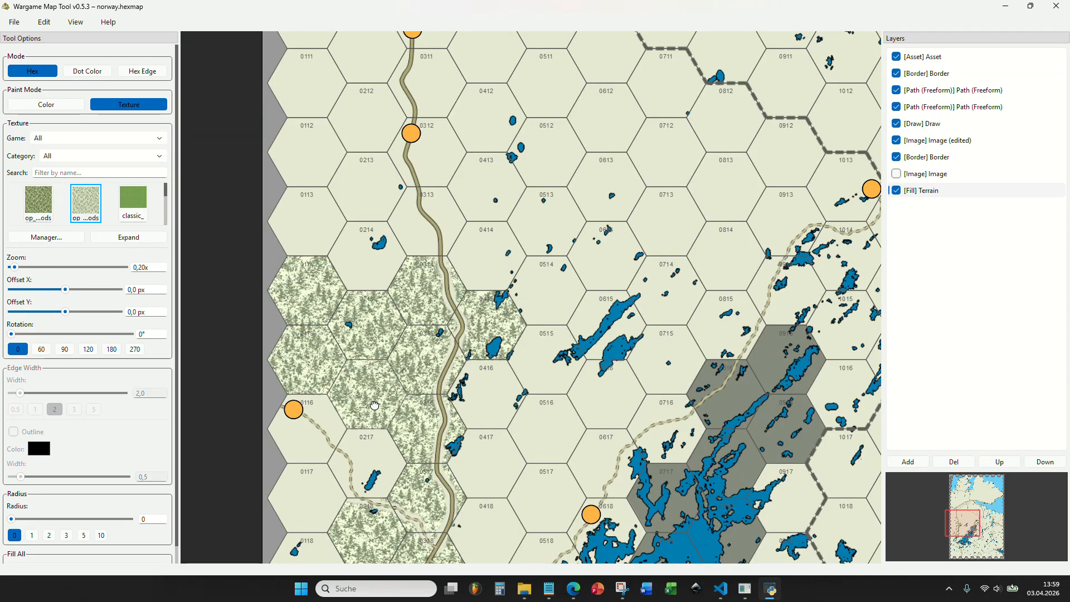
# Extend the light woods texture southward along the map's western side and over the hexes around the lake's southwestern end.
pyautogui.moveTo(366, 445)
pyautogui.mouseDown()
pyautogui.moveTo(383, 210)
pyautogui.moveTo(329, 262)
pyautogui.moveTo(379, 362)
pyautogui.moveTo(329, 395)
pyautogui.moveTo(375, 445)
pyautogui.moveTo(370, 88)
pyautogui.mouseUp()
pyautogui.moveTo(333, 173)
pyautogui.mouseDown()
pyautogui.moveTo(336, 274)
pyautogui.moveTo(320, 361)
pyautogui.moveTo(390, 357)
pyautogui.moveTo(396, 177)
pyautogui.moveTo(403, 225)
pyautogui.moveTo(319, 324)
pyautogui.moveTo(289, 336)
pyautogui.mouseUp()
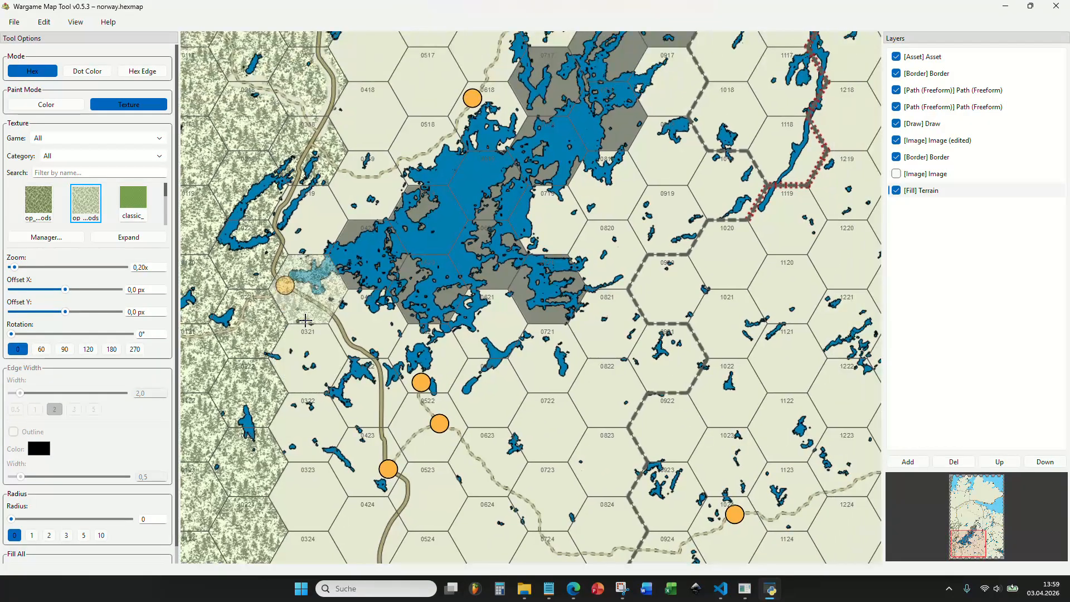
pyautogui.click(306, 298)
pyautogui.moveTo(301, 239)
pyautogui.mouseDown()
pyautogui.moveTo(348, 191)
pyautogui.moveTo(355, 203)
pyautogui.moveTo(311, 419)
pyautogui.mouseUp()
pyautogui.moveTo(321, 346); pyautogui.dragTo(328, 207)
# Fill the hexes north and northeast of the lake with the light woods texture, up to the dashed border near hex 1114.
pyautogui.moveTo(369, 304)
pyautogui.mouseDown()
pyautogui.moveTo(329, 395)
pyautogui.moveTo(420, 325)
pyautogui.moveTo(397, 312)
pyautogui.moveTo(434, 265)
pyautogui.moveTo(383, 232)
pyautogui.moveTo(387, 105)
pyautogui.moveTo(421, 244)
pyautogui.moveTo(396, 232)
pyautogui.moveTo(431, 319)
pyautogui.moveTo(380, 346)
pyautogui.moveTo(431, 374)
pyautogui.moveTo(502, 265)
pyautogui.moveTo(509, 221)
pyautogui.moveTo(554, 242)
pyautogui.moveTo(574, 196)
pyautogui.moveTo(622, 217)
pyautogui.moveTo(671, 198)
pyautogui.mouseUp()
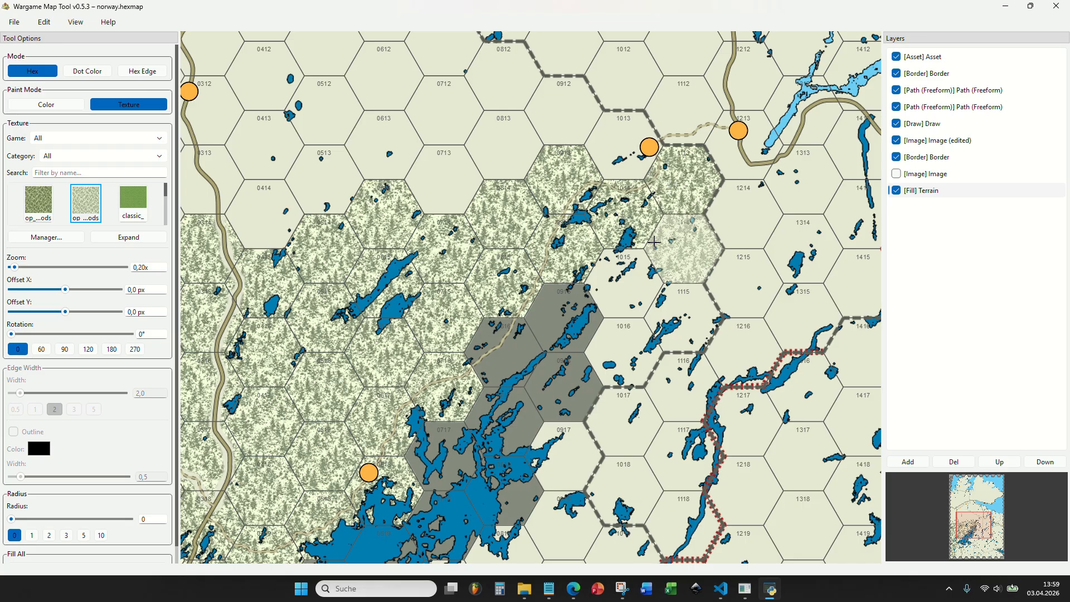
pyautogui.moveTo(651, 280); pyautogui.dragTo(647, 141)
# Extend the light woods texture east of the lake and over the map's southeastern corner, and set the paint radius to 3.
pyautogui.scroll(-4, 511, 304)
pyautogui.moveTo(506, 397); pyautogui.dragTo(413, 312)
pyautogui.moveTo(685, 446)
pyautogui.mouseDown()
pyautogui.moveTo(749, 484)
pyautogui.moveTo(718, 469)
pyautogui.moveTo(718, 507)
pyautogui.moveTo(687, 482)
pyautogui.moveTo(683, 452)
pyautogui.moveTo(646, 458)
pyautogui.moveTo(649, 424)
pyautogui.moveTo(718, 380)
pyautogui.moveTo(771, 368)
pyautogui.moveTo(759, 400)
pyautogui.moveTo(729, 357)
pyautogui.moveTo(643, 393)
pyautogui.moveTo(621, 420)
pyautogui.moveTo(617, 446)
pyautogui.moveTo(654, 501)
pyautogui.mouseUp()
pyautogui.moveTo(274, 367)
pyautogui.mouseDown()
pyautogui.moveTo(272, 406)
pyautogui.moveTo(357, 384)
pyautogui.moveTo(409, 399)
pyautogui.moveTo(384, 429)
pyautogui.moveTo(423, 325)
pyautogui.moveTo(384, 301)
pyautogui.moveTo(446, 310)
pyautogui.moveTo(460, 231)
pyautogui.moveTo(490, 212)
pyautogui.moveTo(501, 167)
pyautogui.moveTo(479, 125)
pyautogui.mouseUp()
pyautogui.click(67, 535)
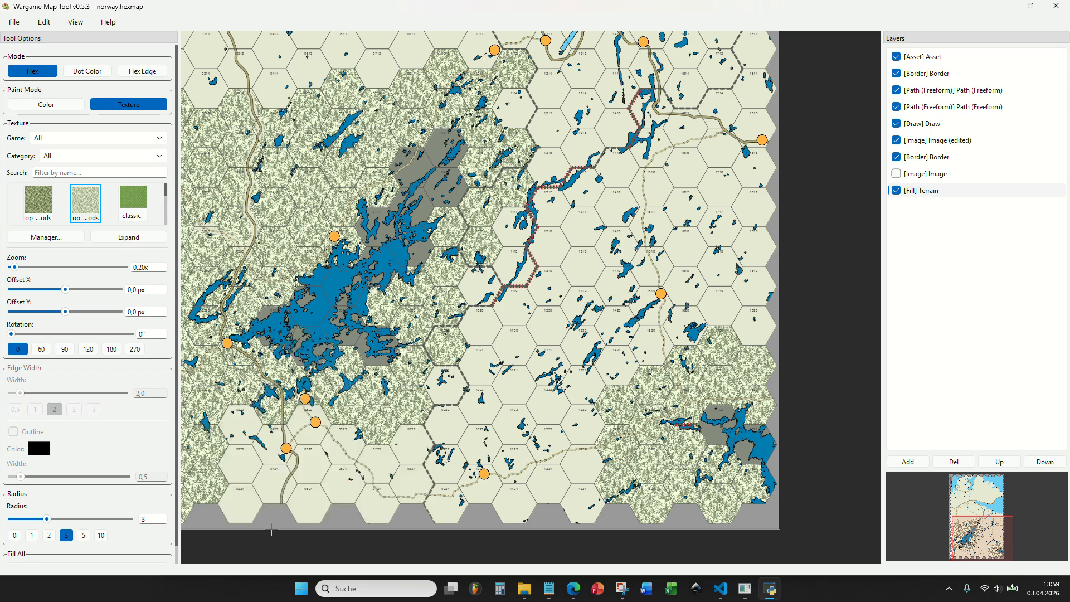
# With the paint radius at 2, fill the bare hexes along the southern edge and east of the lake with the light woods texture.
pyautogui.click(49, 537)
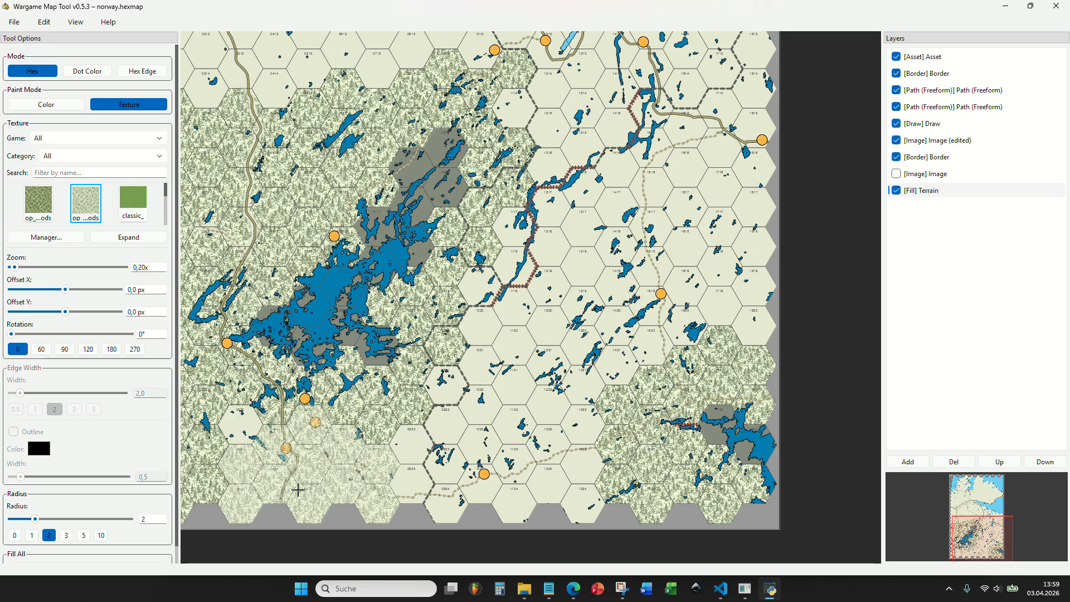
pyautogui.moveTo(290, 486)
pyautogui.mouseDown()
pyautogui.moveTo(243, 477)
pyautogui.moveTo(380, 486)
pyautogui.moveTo(526, 465)
pyautogui.moveTo(515, 389)
pyautogui.moveTo(551, 296)
pyautogui.mouseUp()
pyautogui.click(551, 296)
pyautogui.click(583, 307)
pyautogui.click(715, 265)
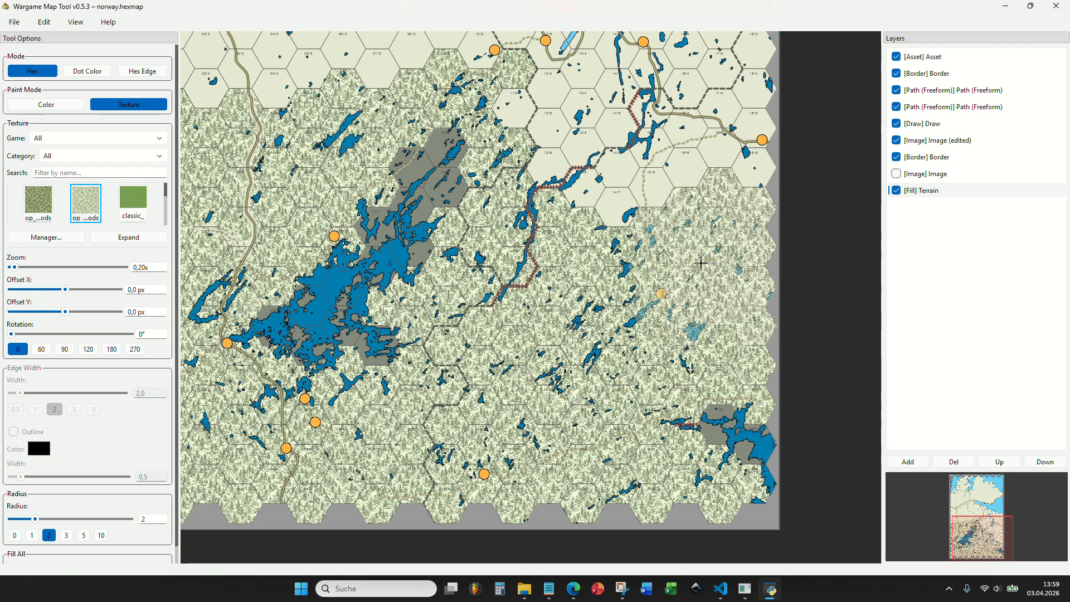
# Extend the light woods texture northeastward around the red-marked river up to the coastal road, and set the paint radius to 0.
pyautogui.moveTo(632, 240); pyautogui.dragTo(536, 478)
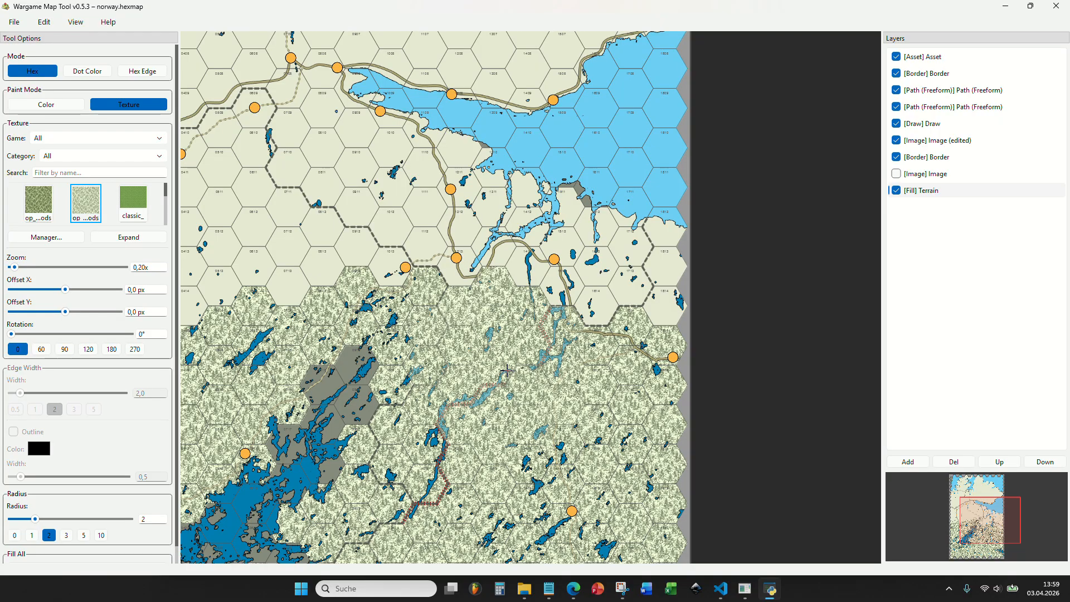
pyautogui.scroll(-3, 550, 447)
pyautogui.scroll(-3, 549, 447)
pyautogui.scroll(3, 556, 412)
pyautogui.moveTo(549, 447); pyautogui.dragTo(531, 394)
pyautogui.scroll(-3, 535, 431)
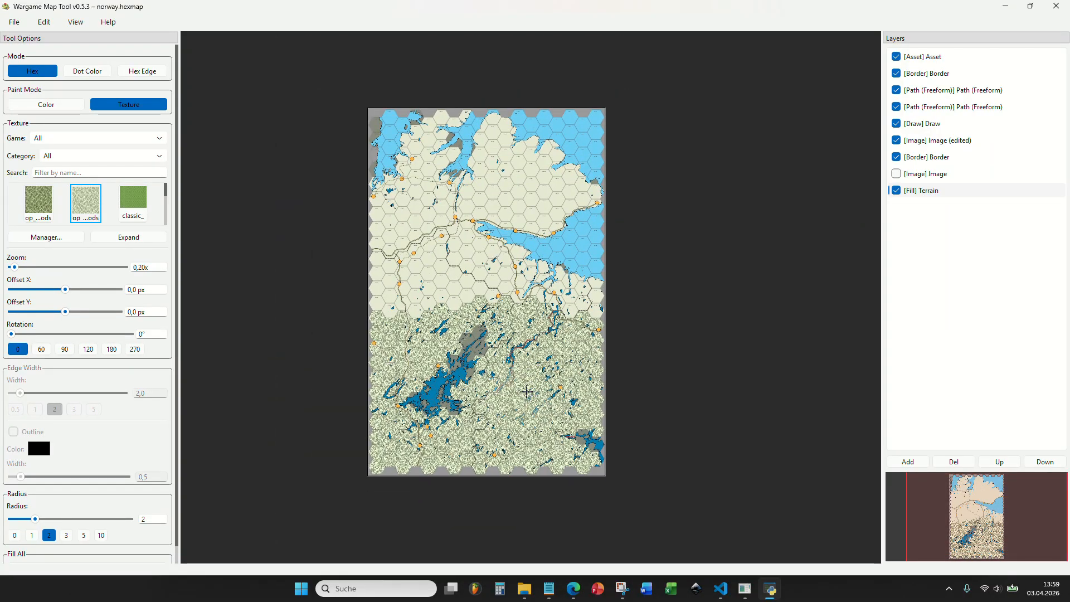
pyautogui.click(15, 535)
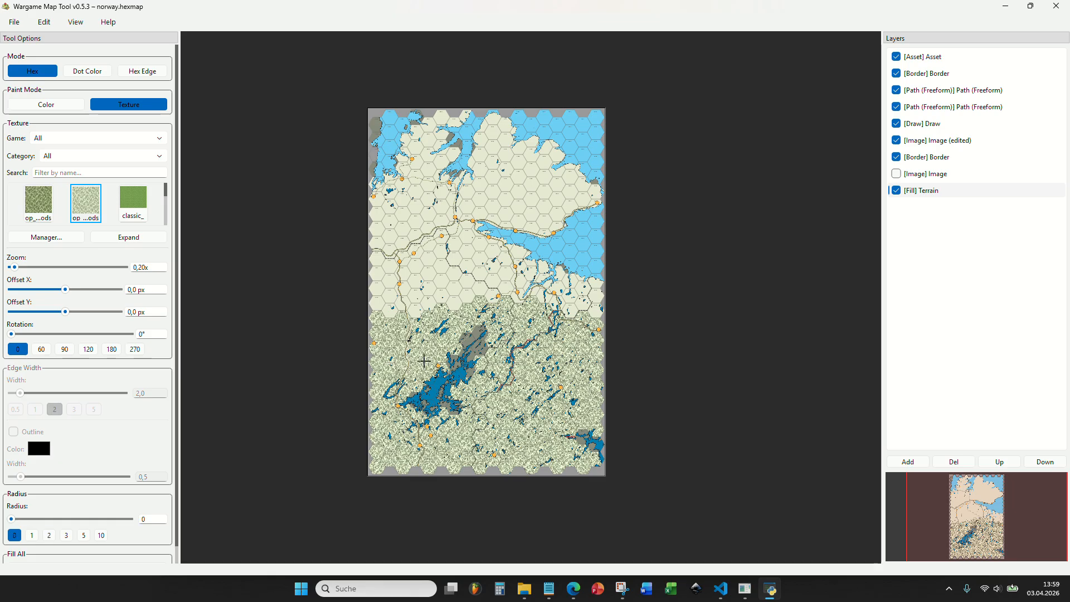
# On the Draw layer, brush a pale strip along the main road down to hex 0318 and along the track from the town in hex 0116.
pyautogui.scroll(3, 421, 349)
pyautogui.scroll(5, 420, 348)
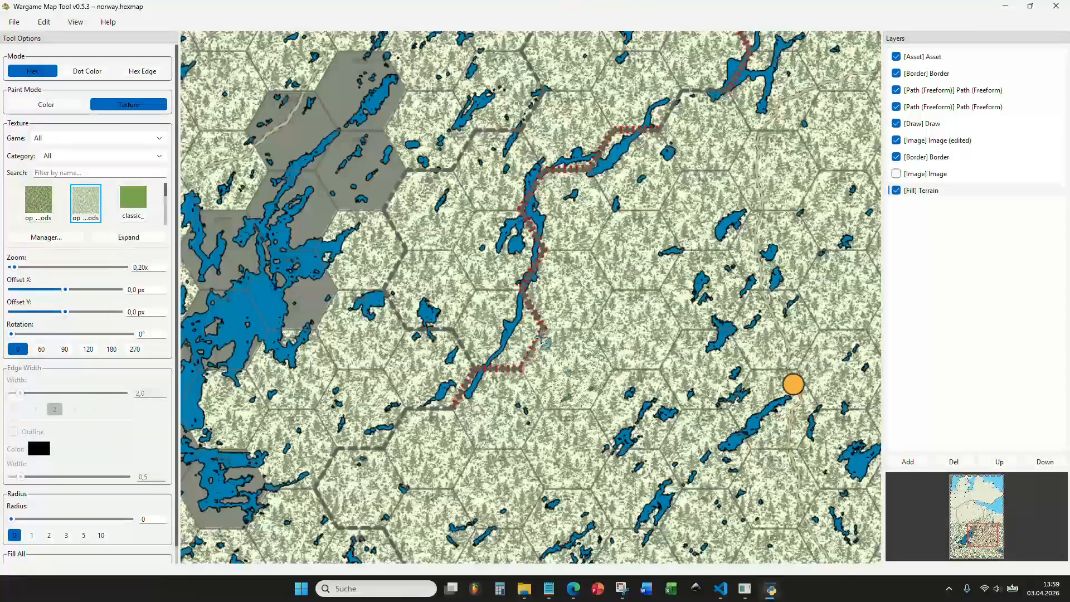
pyautogui.scroll(-3, 530, 341)
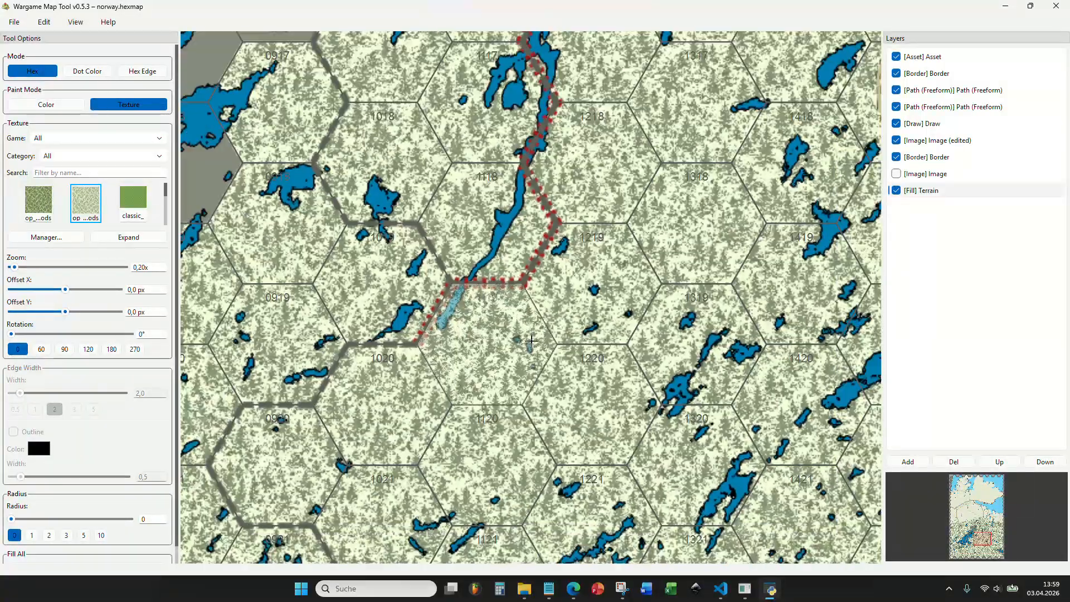
pyautogui.scroll(-5, 530, 341)
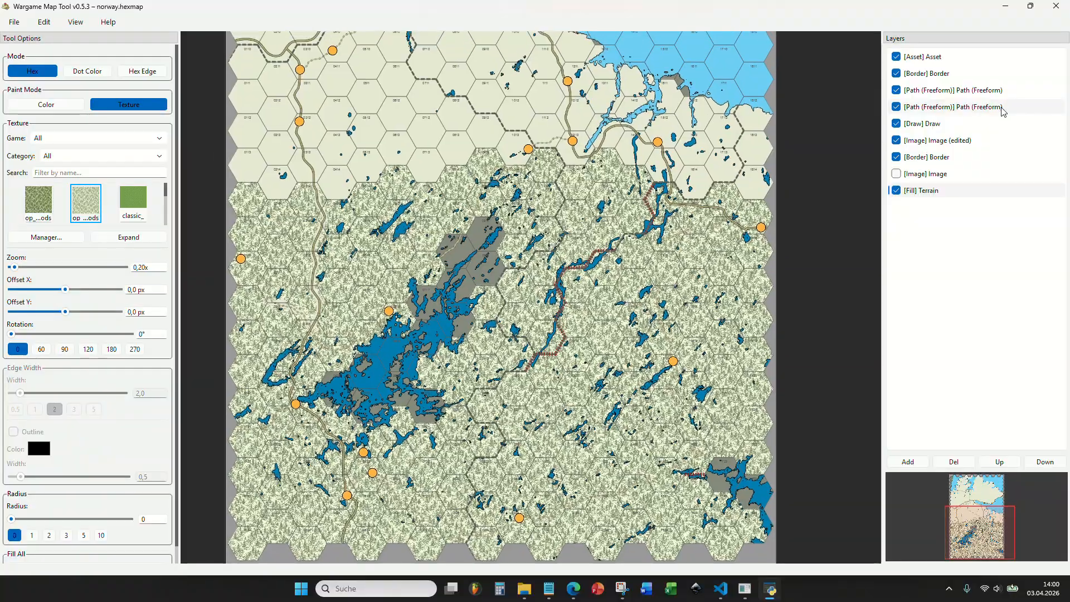
pyautogui.click(942, 127)
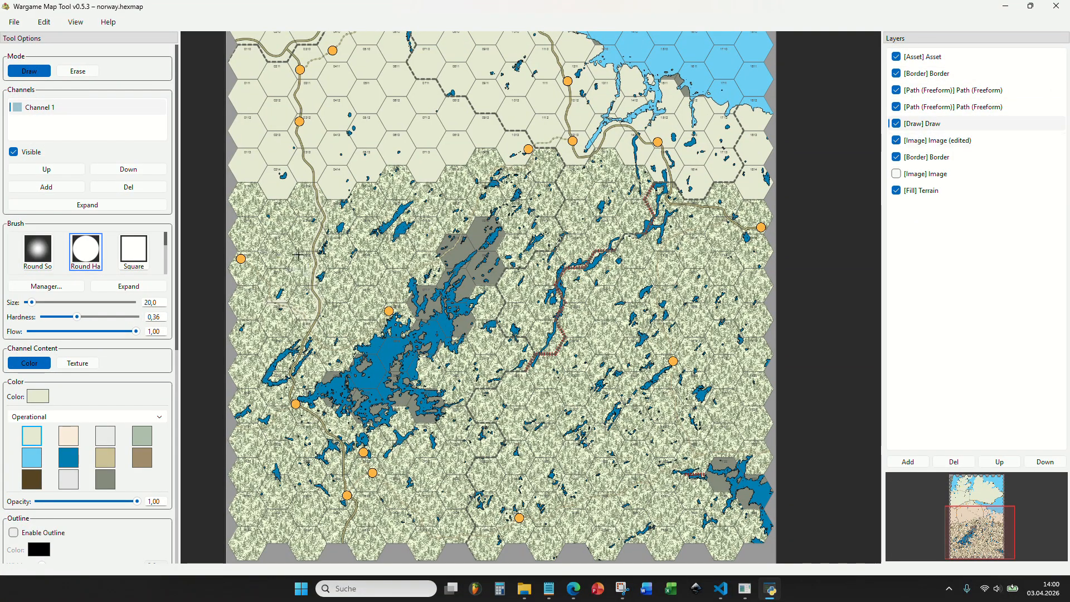
pyautogui.scroll(4, 298, 254)
pyautogui.scroll(2, 334, 126)
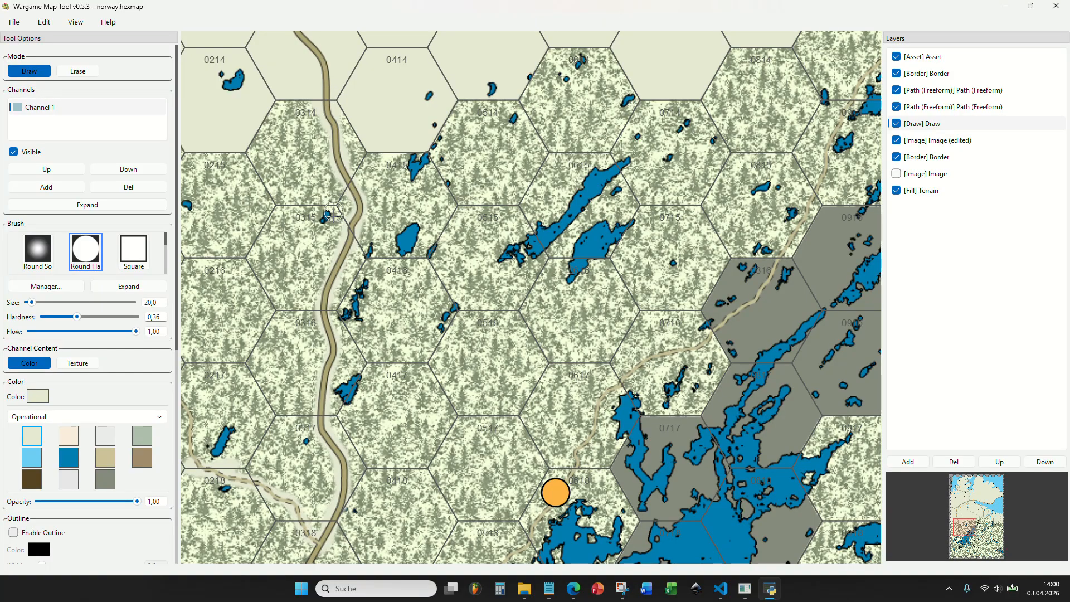
pyautogui.scroll(-2, 333, 212)
pyautogui.moveTo(333, 212); pyautogui.dragTo(446, 153)
pyautogui.scroll(5, 293, 326)
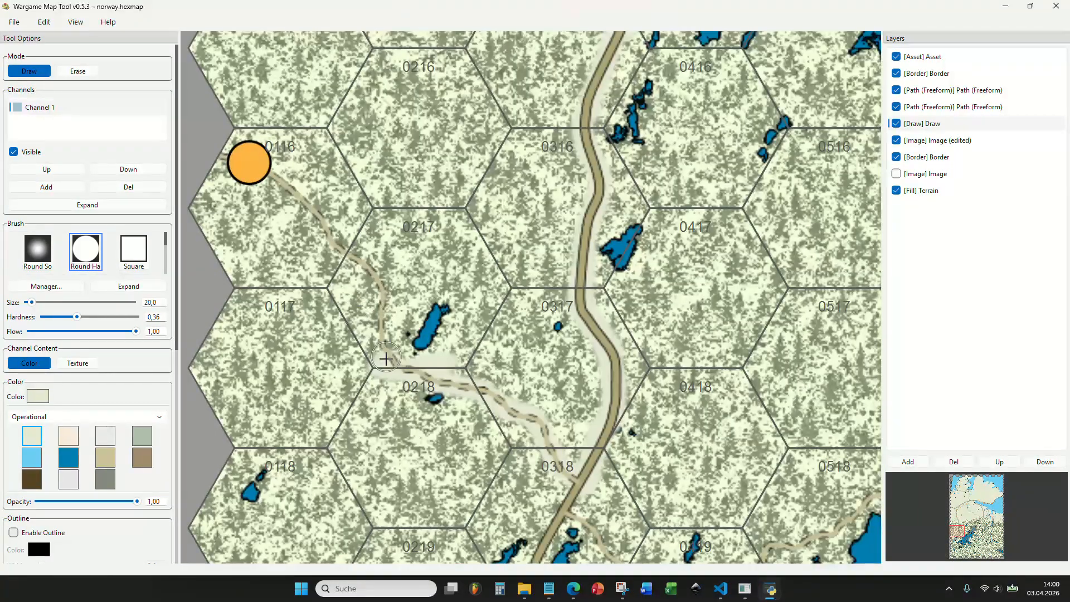
pyautogui.moveTo(385, 358)
pyautogui.mouseDown()
pyautogui.moveTo(386, 309)
pyautogui.moveTo(381, 328)
pyautogui.moveTo(372, 276)
pyautogui.moveTo(281, 183)
pyautogui.mouseUp()
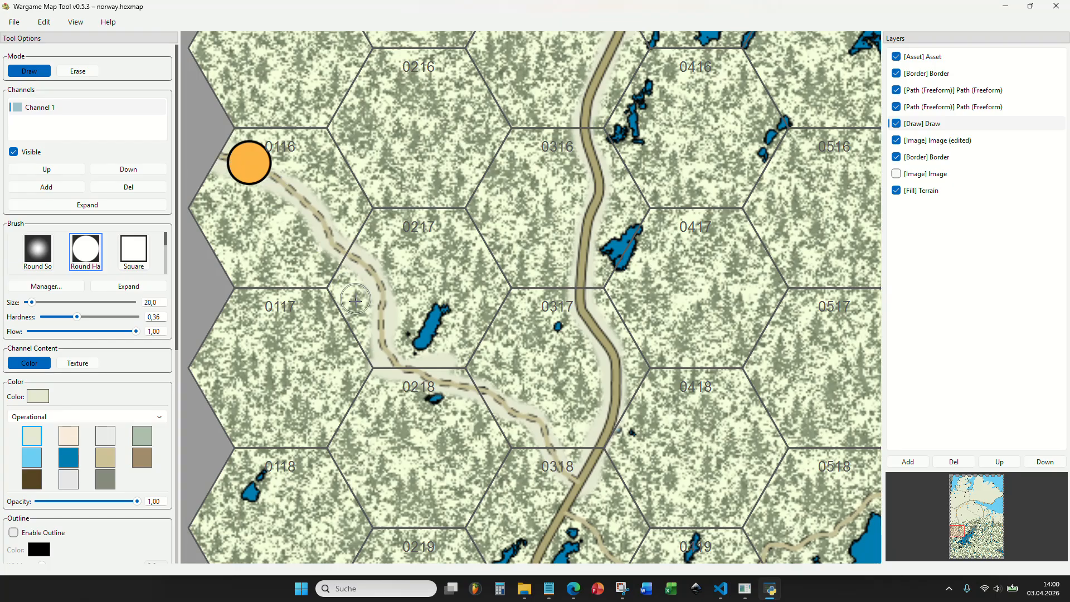
# Move the Draw layer below the edited image layer and check that image layer's visibility toggle.
pyautogui.scroll(-5, 357, 303)
pyautogui.moveTo(462, 385); pyautogui.dragTo(472, 218)
pyautogui.scroll(5, 466, 289)
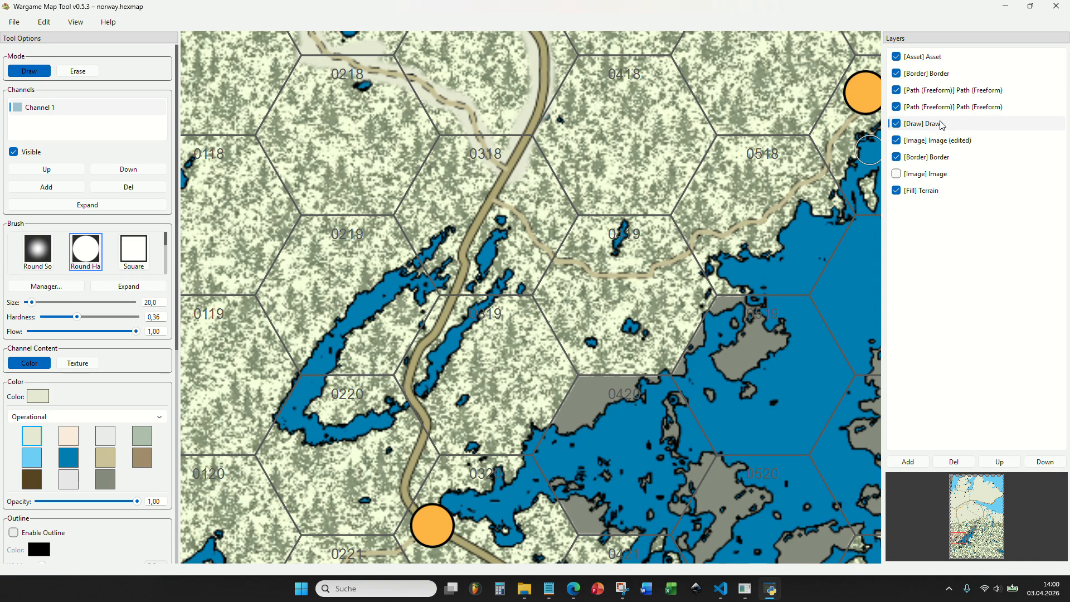
pyautogui.moveTo(936, 128); pyautogui.dragTo(944, 148)
pyautogui.click(897, 124)
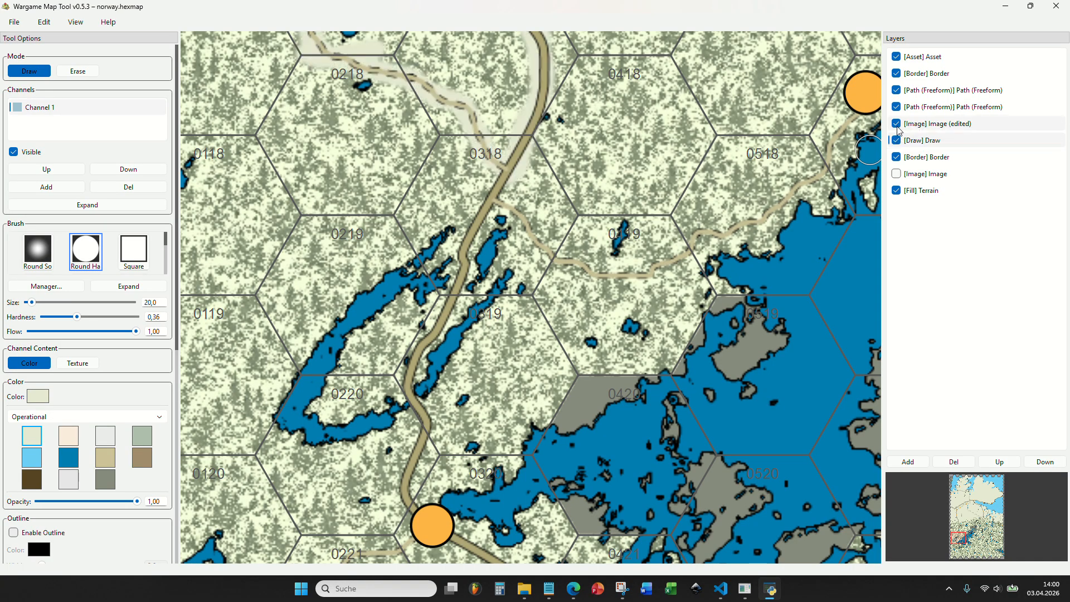
pyautogui.click(896, 124)
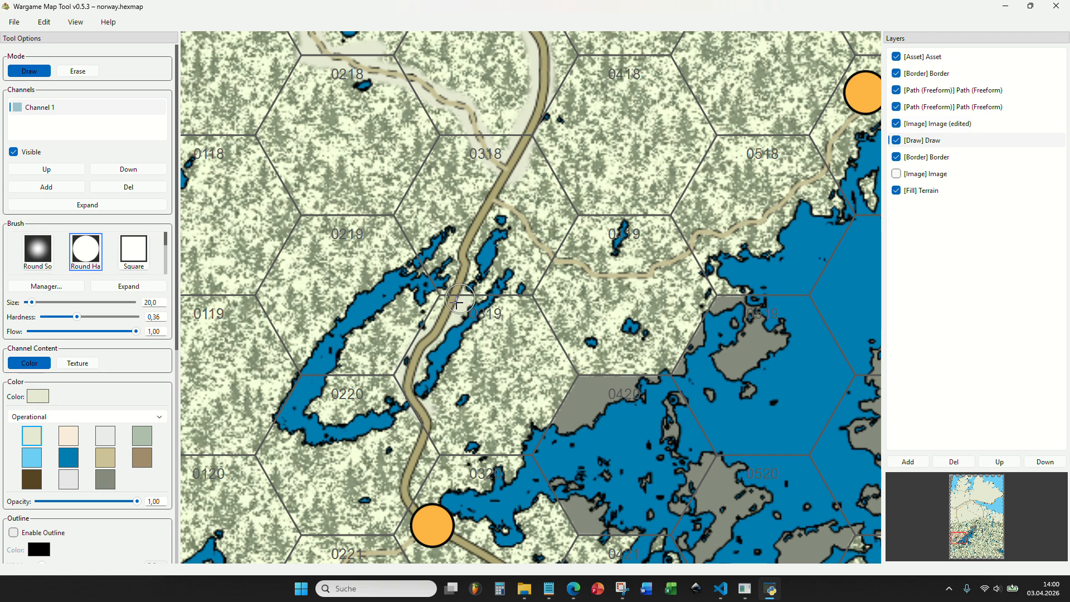
# Brush the pale strip along the main road from hex 0318 between the narrow lakes to the town in hex 0320.
pyautogui.moveTo(462, 263); pyautogui.dragTo(488, 208)
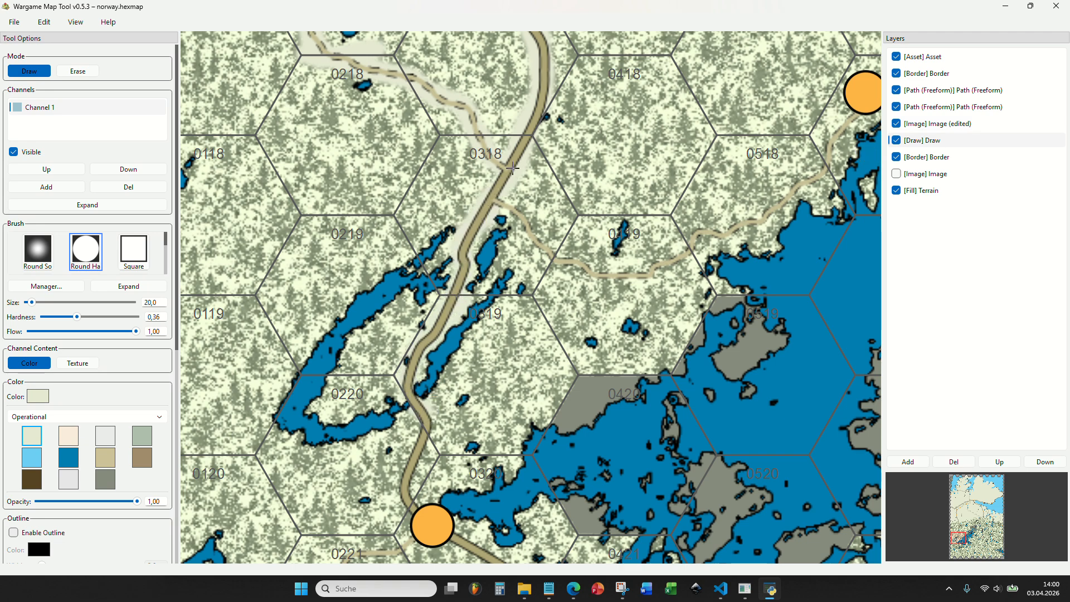
pyautogui.moveTo(442, 352); pyautogui.dragTo(481, 202)
pyautogui.moveTo(450, 251); pyautogui.dragTo(461, 286)
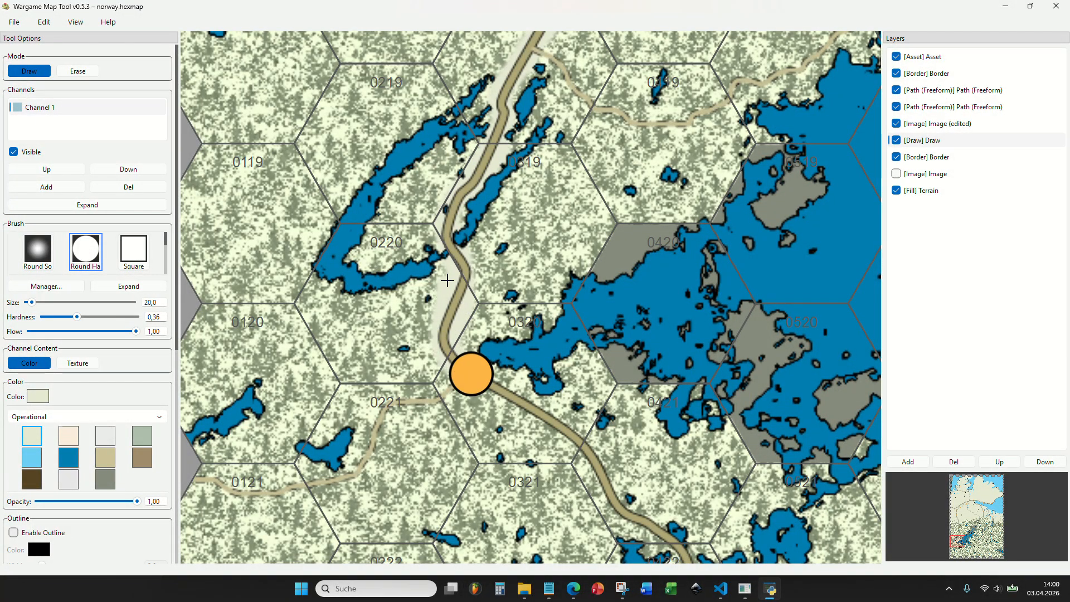
# Brush the pale strip along the track from the map's western edge at hex 0121 through hex 0221 to the town in hex 0320.
pyautogui.scroll(-5, 447, 280)
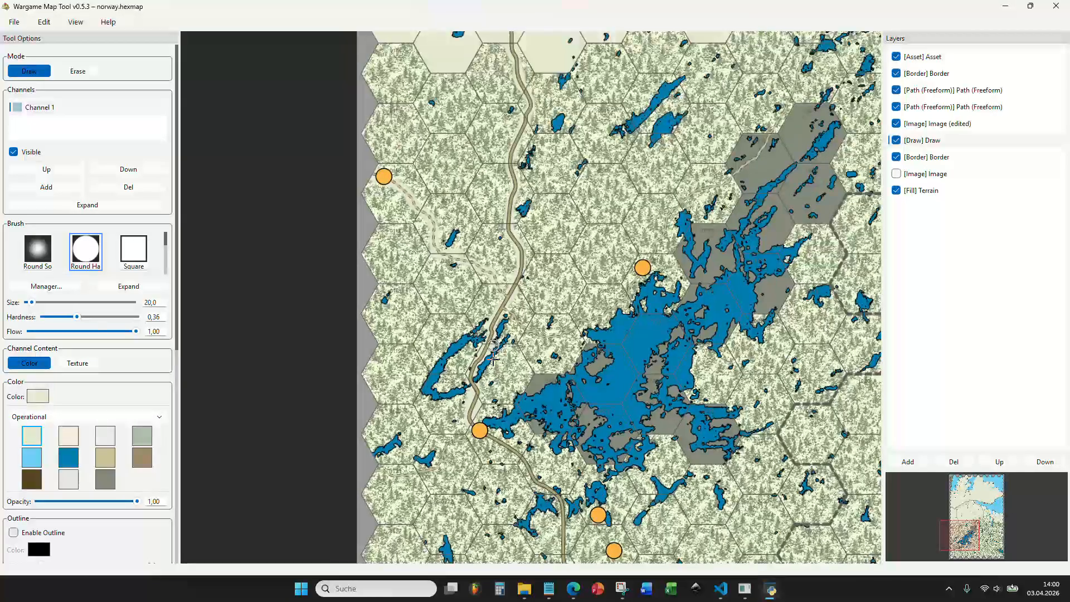
pyautogui.scroll(6, 493, 351)
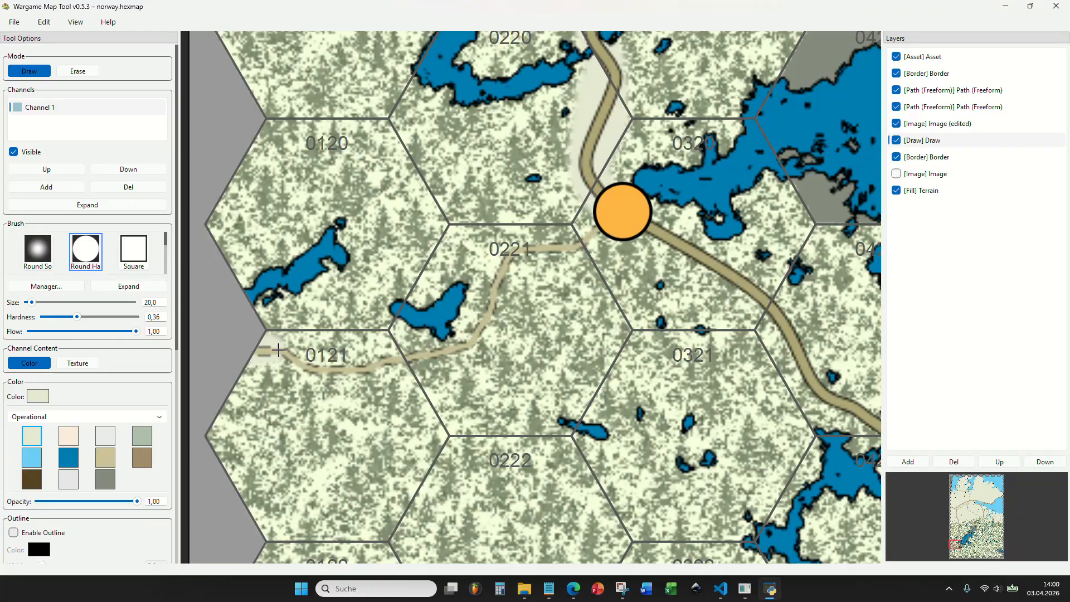
pyautogui.moveTo(278, 349)
pyautogui.mouseDown()
pyautogui.moveTo(334, 369)
pyautogui.moveTo(452, 345)
pyautogui.moveTo(513, 253)
pyautogui.moveTo(598, 218)
pyautogui.mouseUp()
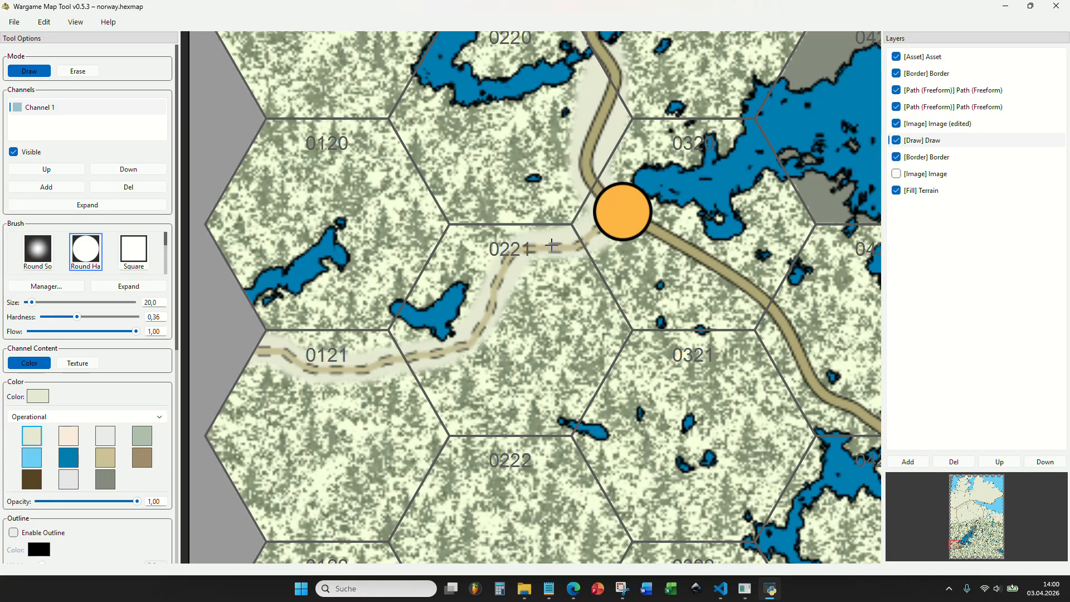
pyautogui.scroll(-5, 600, 261)
pyautogui.moveTo(600, 261); pyautogui.dragTo(491, 350)
pyautogui.scroll(-3, 538, 192)
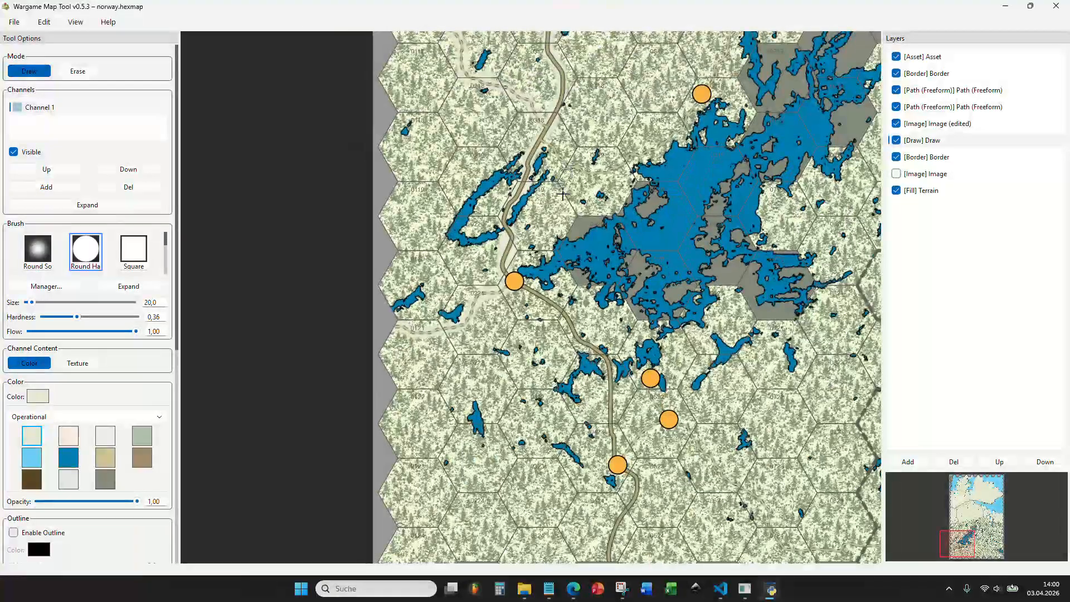
# Brush the pale strip along the track from the main road in hex 0318 past the town in hex 0618 to hex 0716.
pyautogui.moveTo(584, 156); pyautogui.dragTo(449, 321)
pyautogui.scroll(2, 449, 322)
pyautogui.scroll(2, 449, 322)
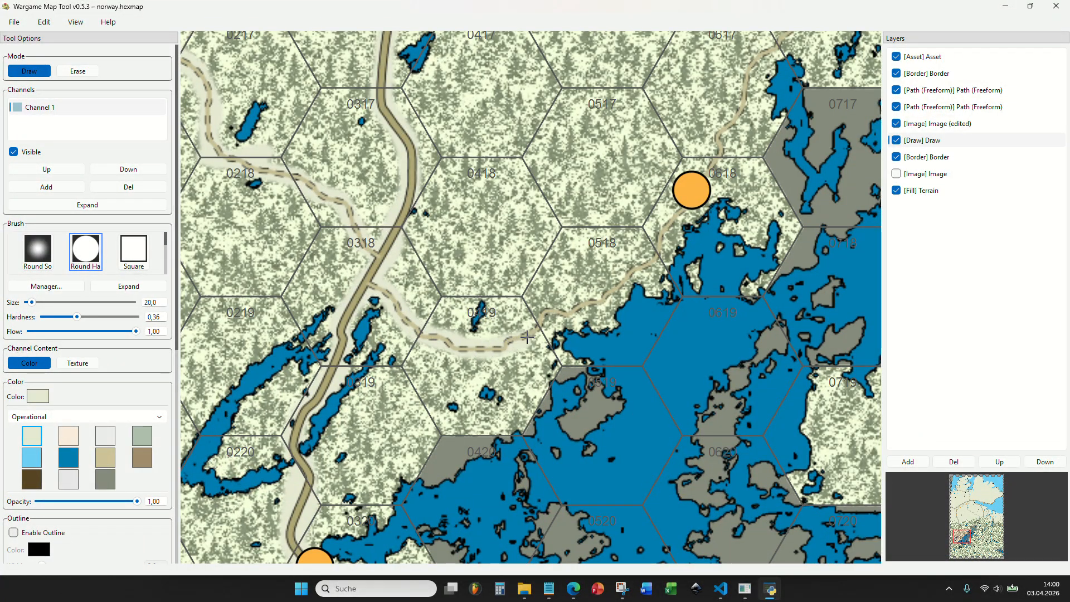
pyautogui.moveTo(584, 302); pyautogui.dragTo(614, 288)
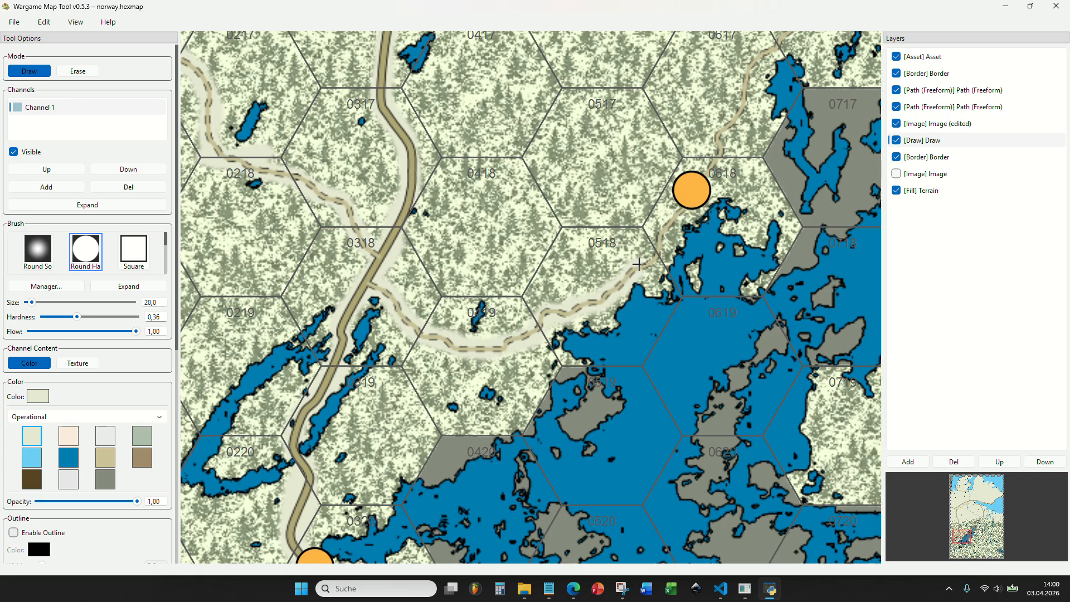
pyautogui.moveTo(658, 248)
pyautogui.mouseDown()
pyautogui.moveTo(708, 196)
pyautogui.moveTo(635, 286)
pyautogui.moveTo(440, 474)
pyautogui.moveTo(423, 465)
pyautogui.moveTo(474, 335)
pyautogui.moveTo(526, 295)
pyautogui.moveTo(620, 264)
pyautogui.mouseUp()
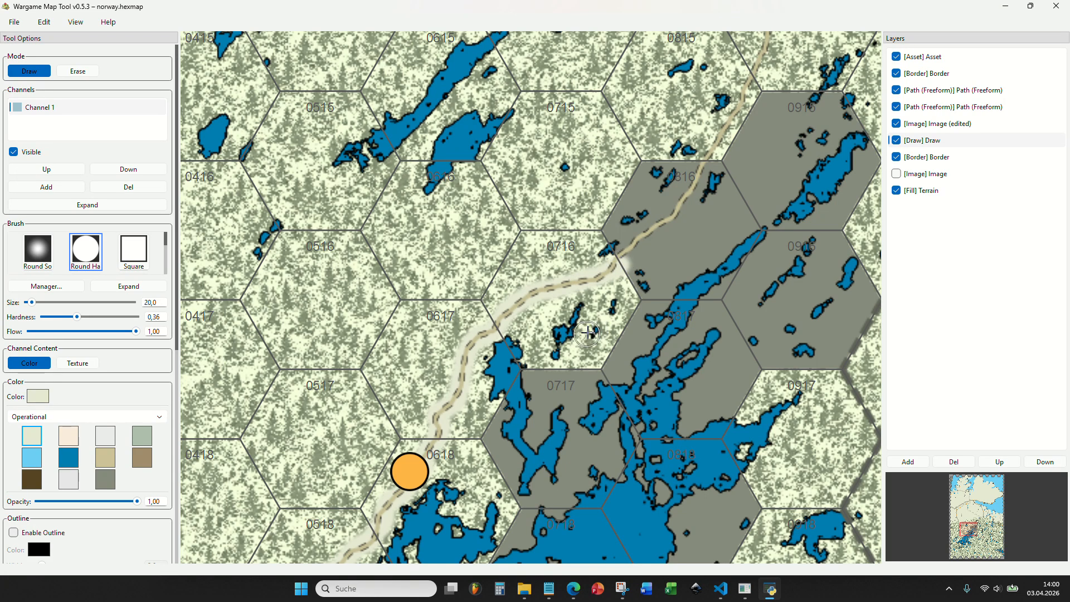
# Undo the last brush stroke and repaint the strip along the track from the town in hex 0618 to hex 0716.
pyautogui.moveTo(588, 333); pyautogui.dragTo(553, 386)
pyautogui.hotkey('ctrl', 'z')
pyautogui.moveTo(383, 511)
pyautogui.mouseDown()
pyautogui.moveTo(397, 472)
pyautogui.moveTo(423, 453)
pyautogui.moveTo(436, 398)
pyautogui.moveTo(485, 349)
pyautogui.moveTo(540, 332)
pyautogui.mouseUp()
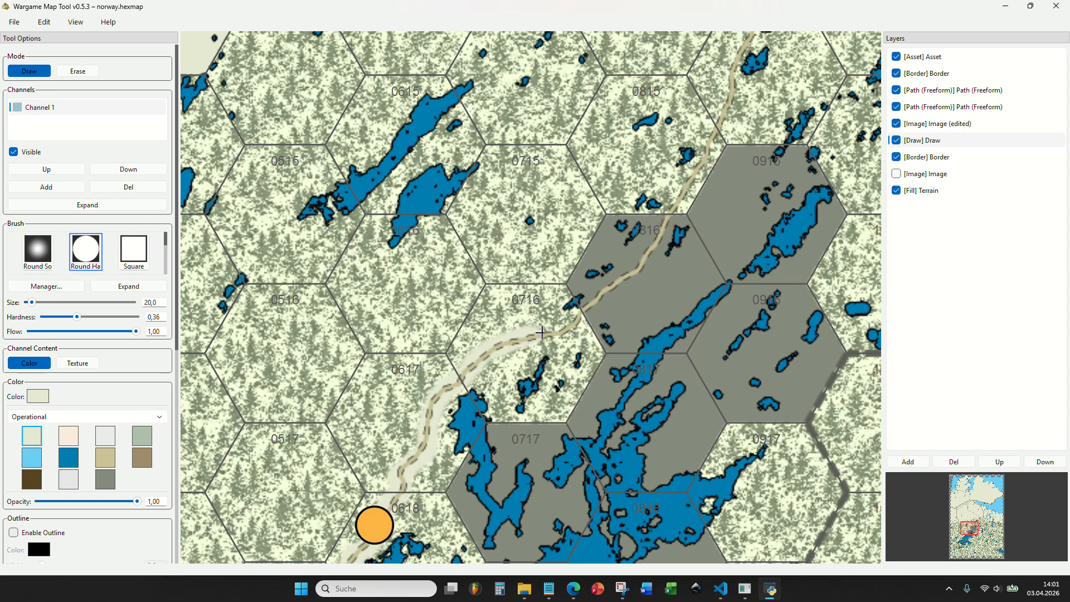
# Continue the pale strip along the track from hex 0815 through hexes 0915 and 1014 to the town in hex 1013.
pyautogui.moveTo(557, 368); pyautogui.dragTo(424, 514)
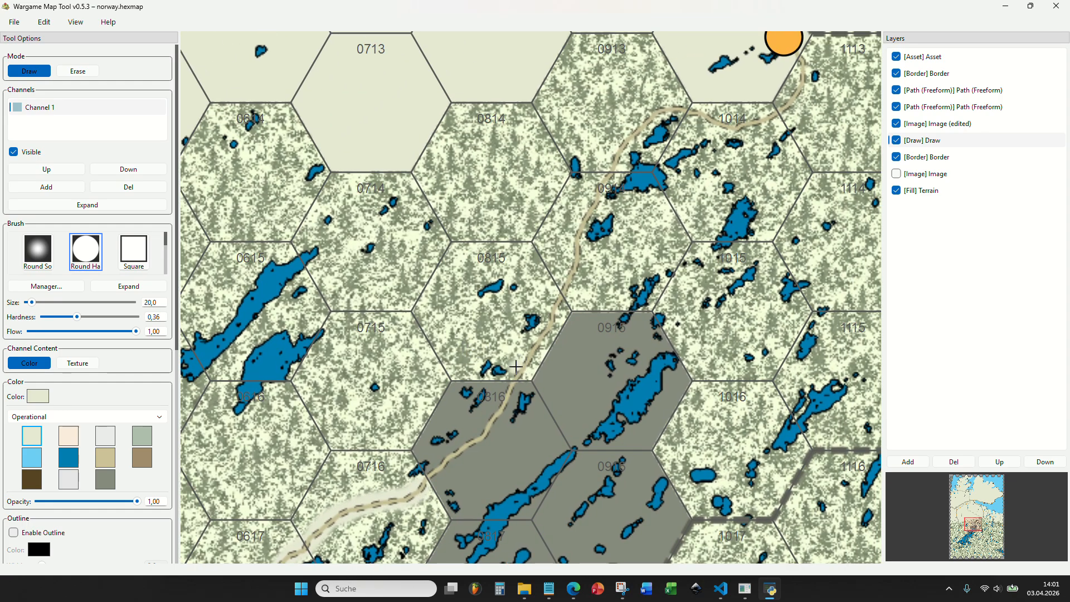
pyautogui.moveTo(523, 362); pyautogui.dragTo(539, 342)
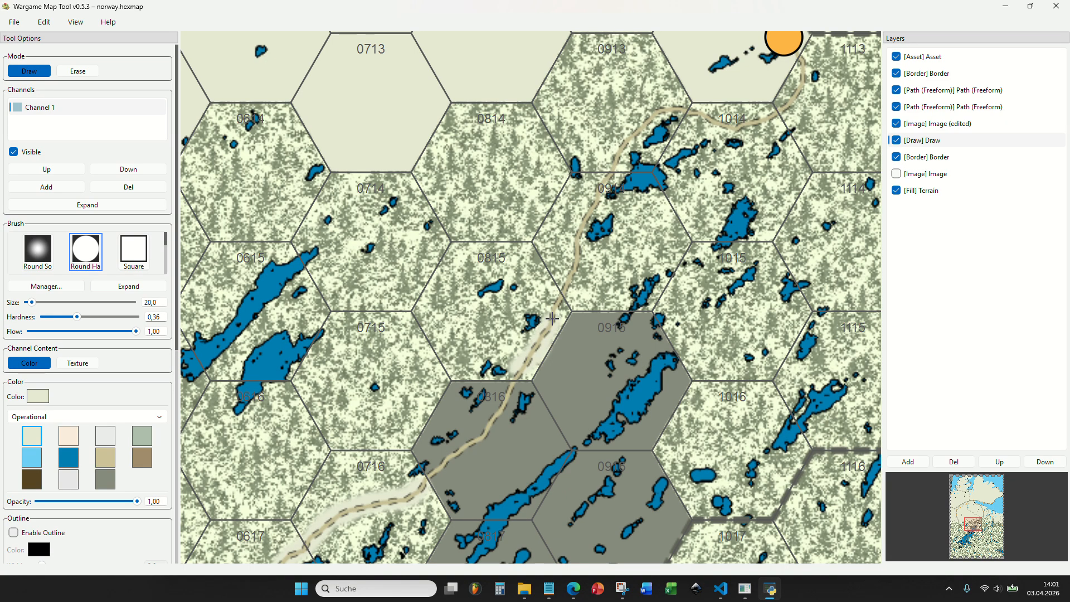
pyautogui.moveTo(560, 303)
pyautogui.mouseDown()
pyautogui.moveTo(573, 246)
pyautogui.moveTo(596, 219)
pyautogui.moveTo(536, 306)
pyautogui.mouseUp()
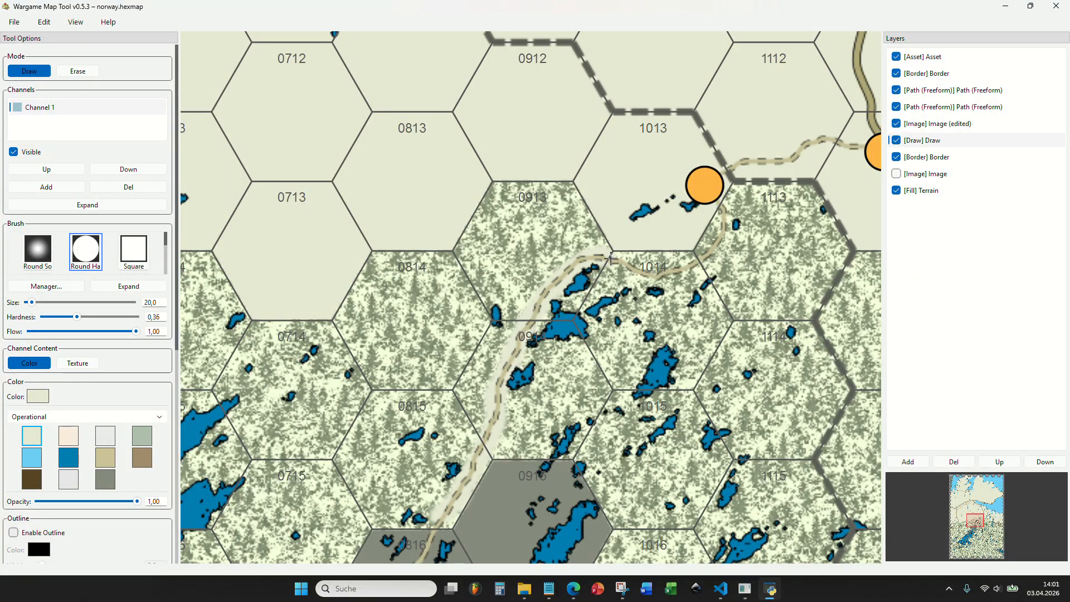
pyautogui.moveTo(648, 269); pyautogui.dragTo(685, 269)
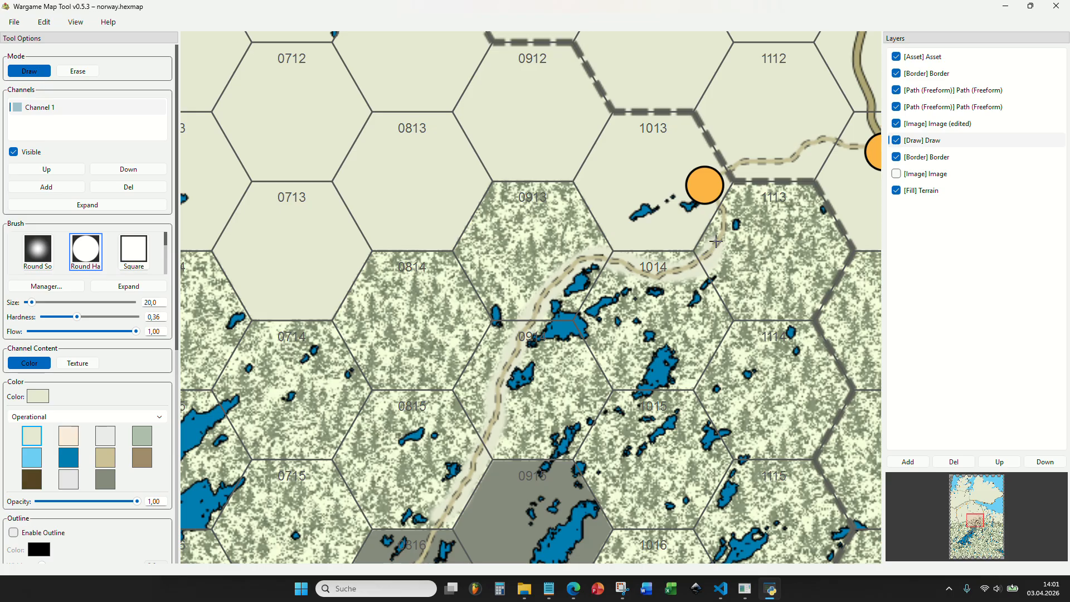
pyautogui.scroll(-6, 673, 264)
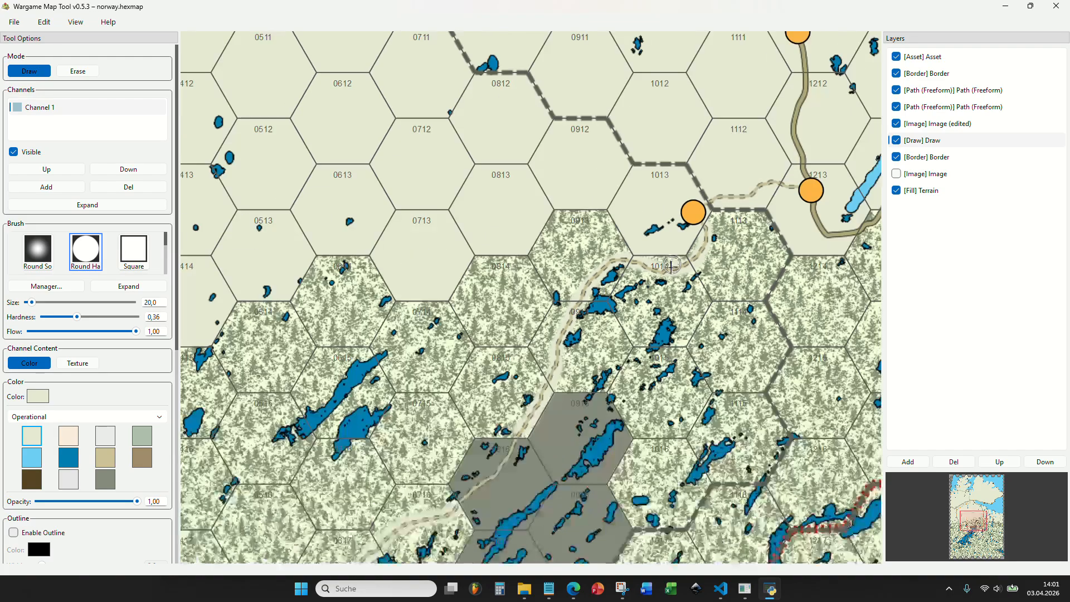
# Brush the pale strip along the main road from the town in hex 0320 southeast and south to the town in hex 0423.
pyautogui.scroll(6, 536, 410)
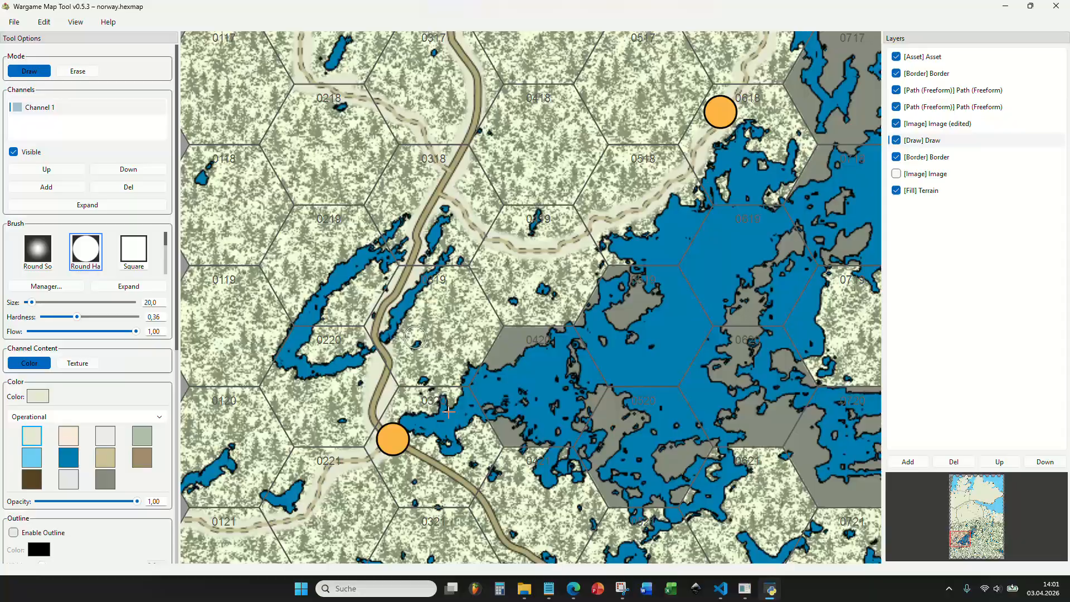
pyautogui.moveTo(448, 412); pyautogui.dragTo(373, 174)
pyautogui.moveTo(391, 273); pyautogui.dragTo(349, 232)
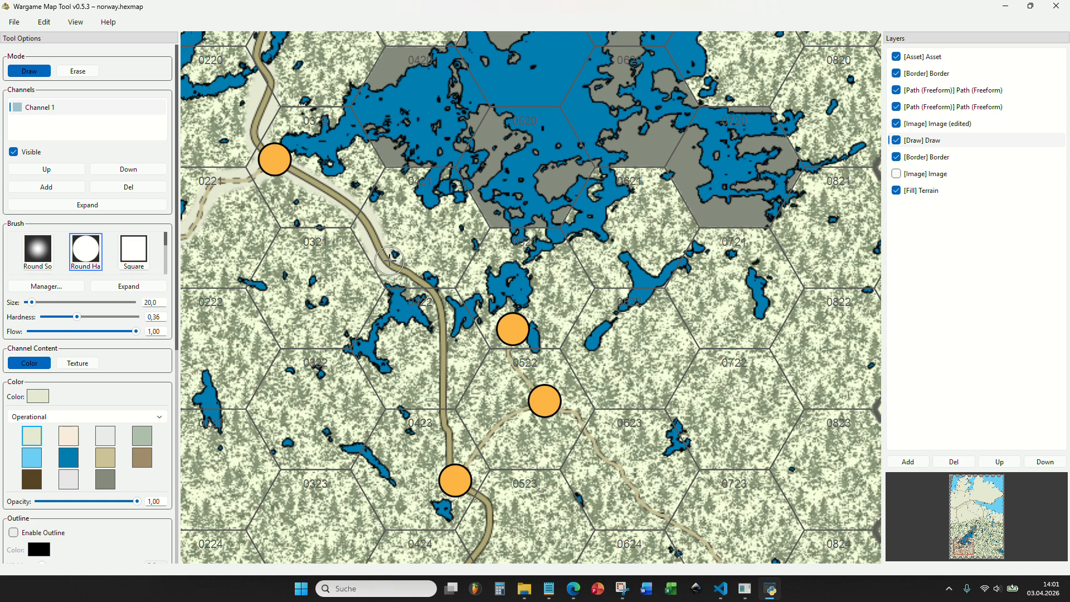
pyautogui.moveTo(444, 302); pyautogui.dragTo(447, 341)
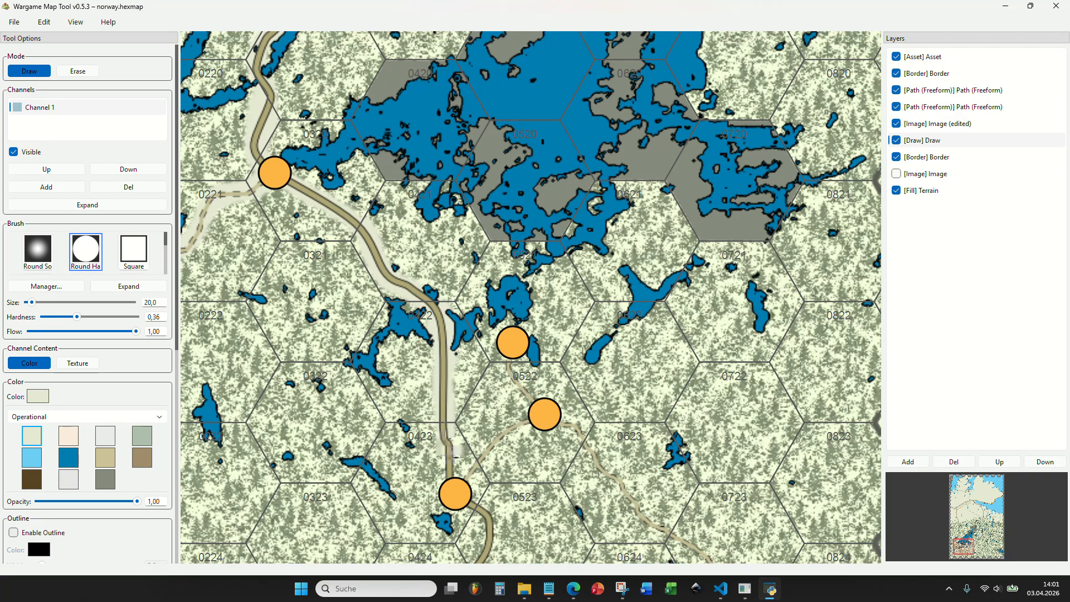
pyautogui.moveTo(454, 456); pyautogui.dragTo(452, 473)
# Brush the pale strip along the main road from the town in hex 0423 down to the map's southern edge.
pyautogui.scroll(-4, 476, 432)
pyautogui.moveTo(480, 437); pyautogui.dragTo(484, 355)
pyautogui.scroll(5, 456, 437)
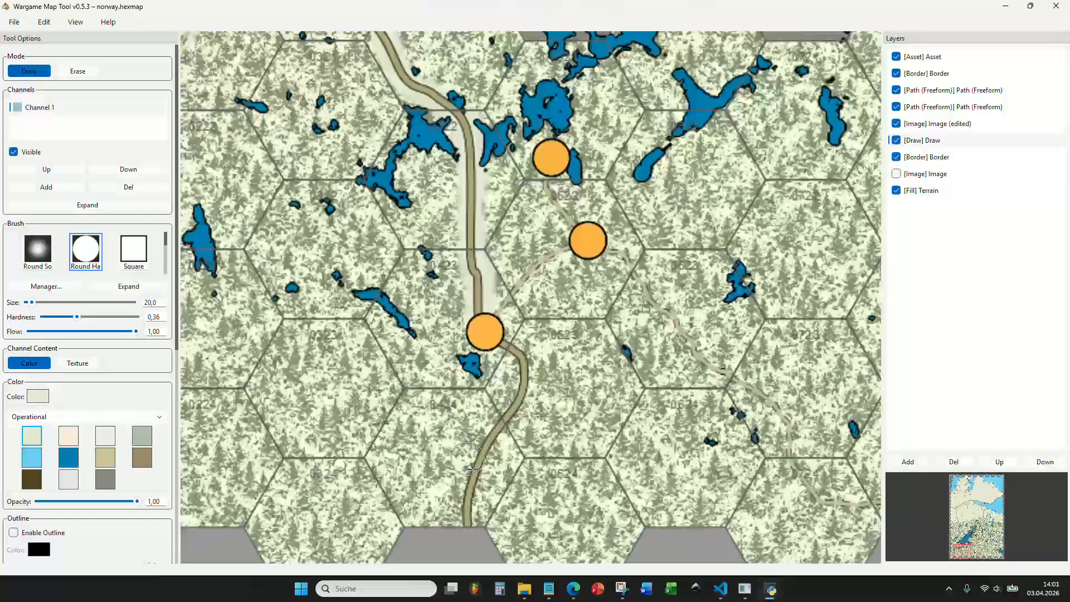
pyautogui.moveTo(467, 523)
pyautogui.mouseDown()
pyautogui.moveTo(476, 469)
pyautogui.moveTo(528, 376)
pyautogui.moveTo(490, 336)
pyautogui.mouseUp()
pyautogui.moveTo(592, 341); pyautogui.dragTo(371, 484)
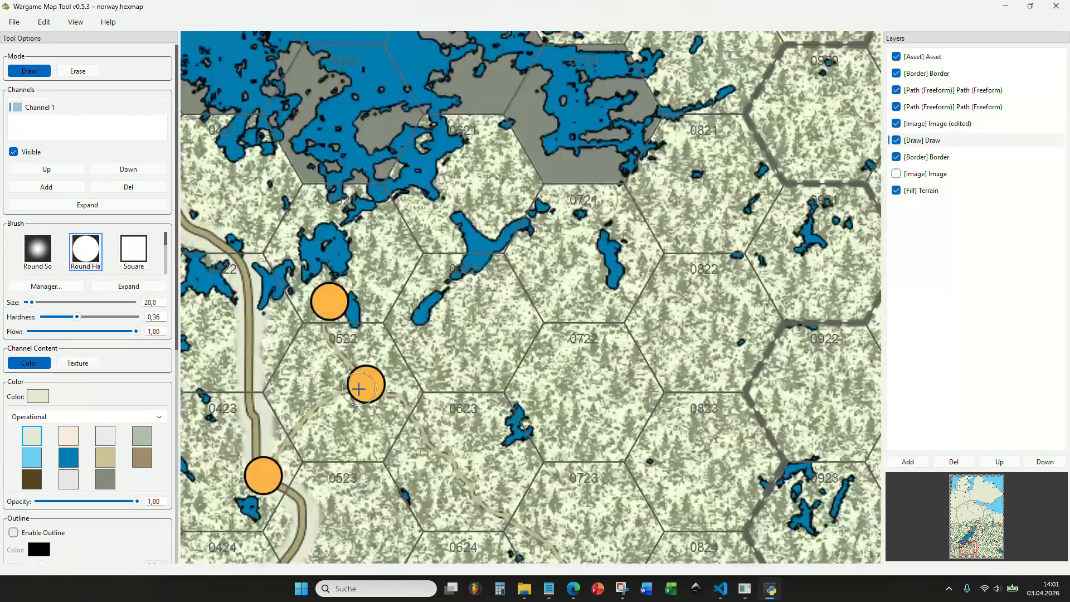
# Brush pale strips along the tracks from the town in hex 0423 to the town in hex 0522 and southeast to hex 0724.
pyautogui.moveTo(282, 439)
pyautogui.mouseDown()
pyautogui.moveTo(328, 399)
pyautogui.moveTo(368, 386)
pyautogui.mouseUp()
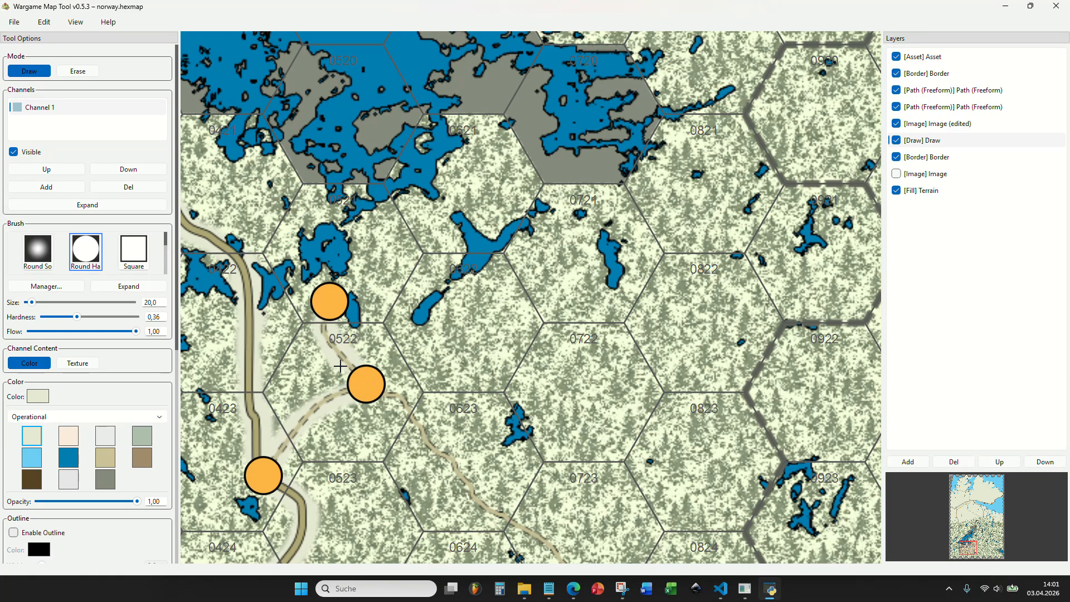
pyautogui.scroll(-3, 354, 396)
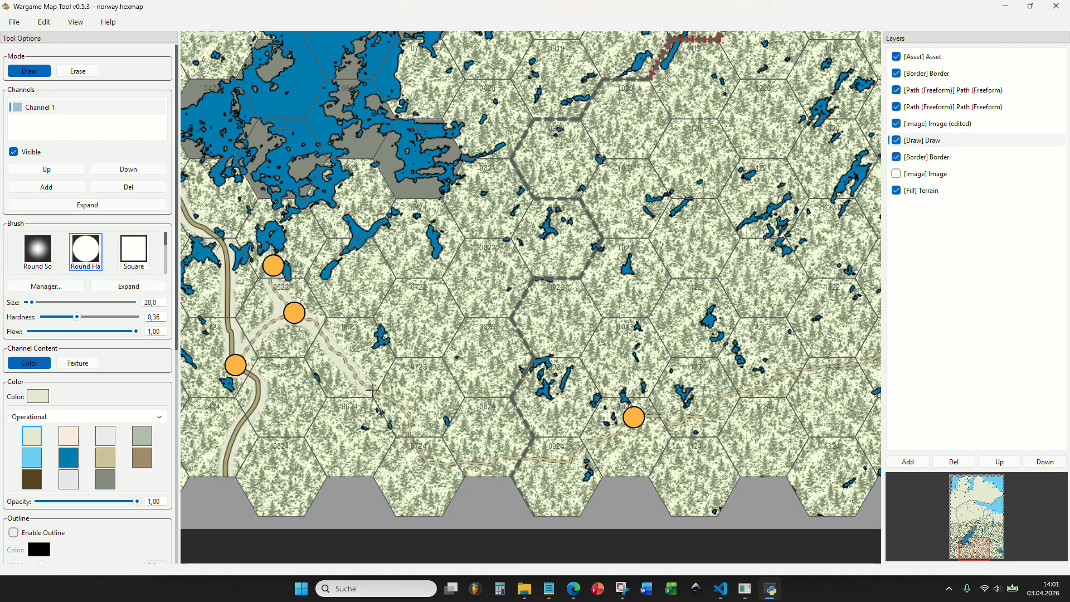
pyautogui.moveTo(370, 390); pyautogui.dragTo(409, 417)
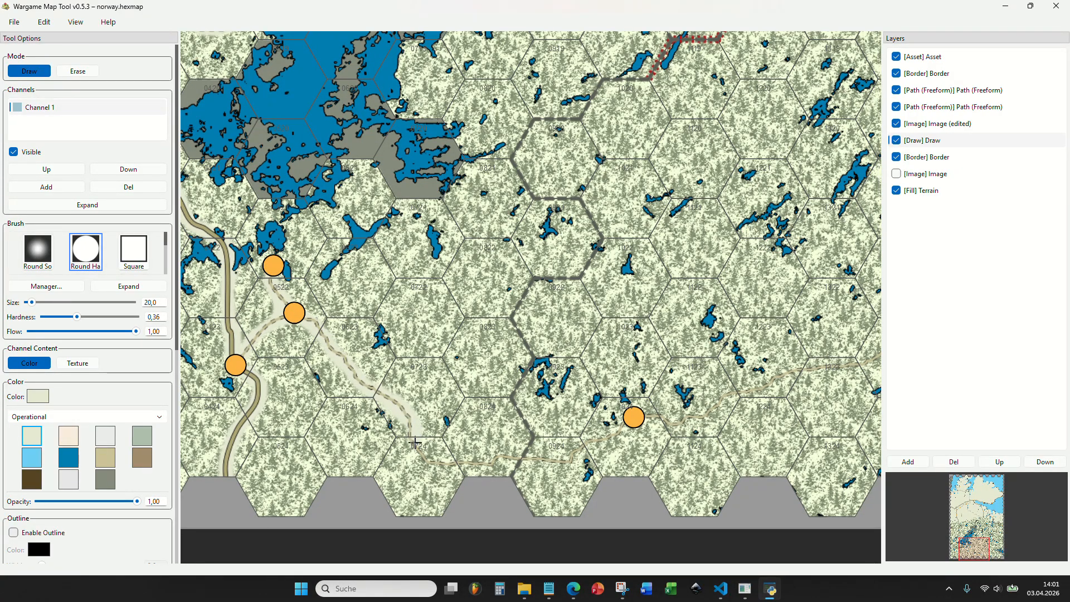
# Continue the pale strip along the track from hex 0724 through the town in hex 1024 to the map's eastern edge.
pyautogui.moveTo(438, 466); pyautogui.dragTo(497, 455)
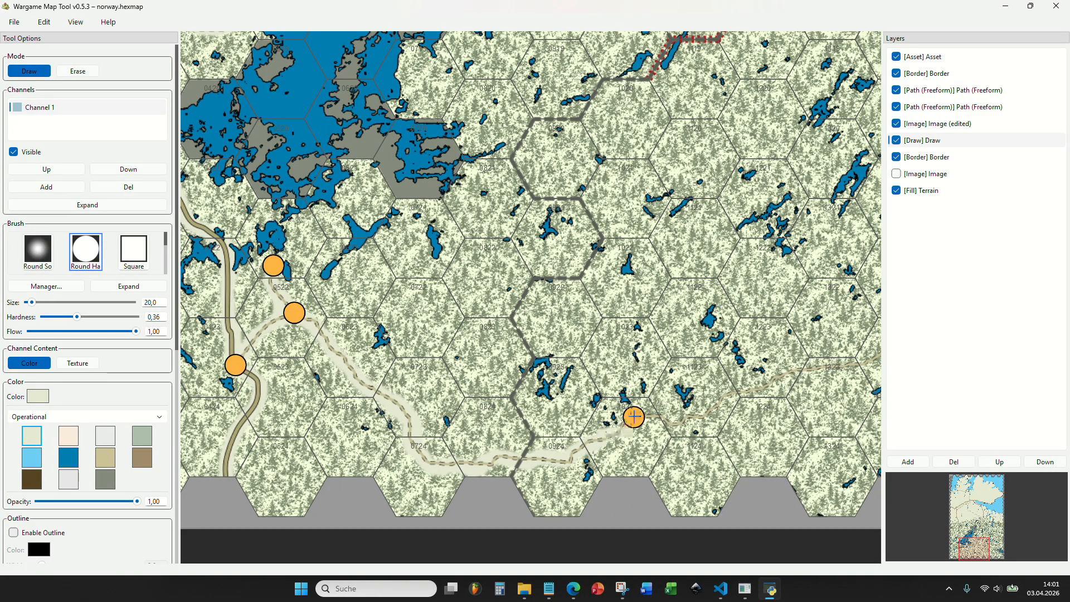
pyautogui.moveTo(634, 417)
pyautogui.mouseDown()
pyautogui.moveTo(533, 463)
pyautogui.moveTo(262, 463)
pyautogui.moveTo(277, 453)
pyautogui.moveTo(254, 441)
pyautogui.moveTo(297, 446)
pyautogui.moveTo(400, 399)
pyautogui.moveTo(463, 392)
pyautogui.mouseUp()
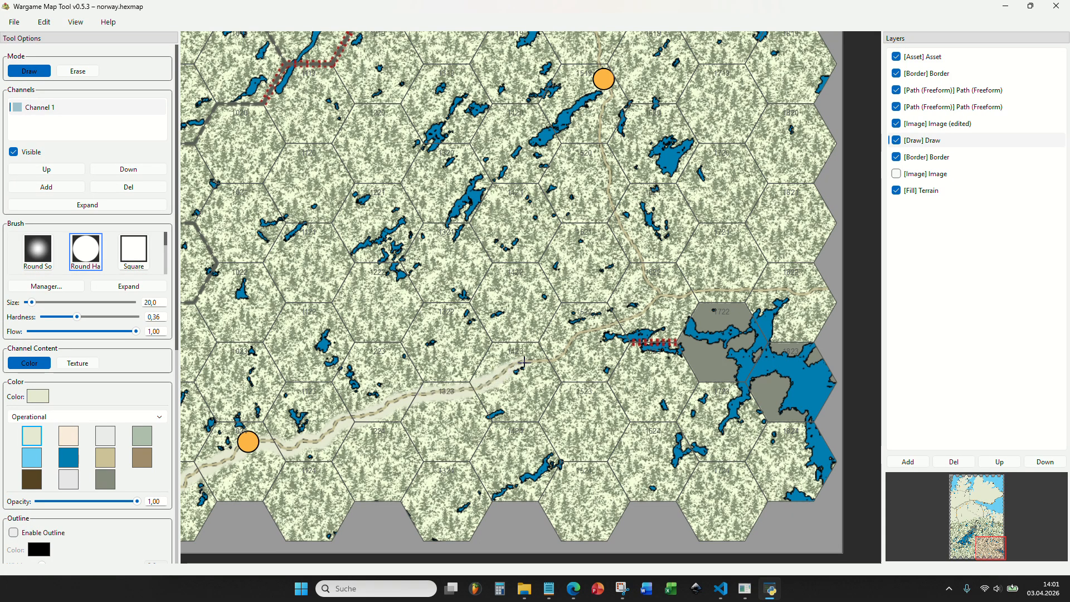
pyautogui.moveTo(565, 351)
pyautogui.mouseDown()
pyautogui.moveTo(659, 295)
pyautogui.moveTo(836, 289)
pyautogui.mouseUp()
# Brush the pale strip along the branch track from the eastern track north through the lakeside town to hex 1517.
pyautogui.scroll(-3, 570, 413)
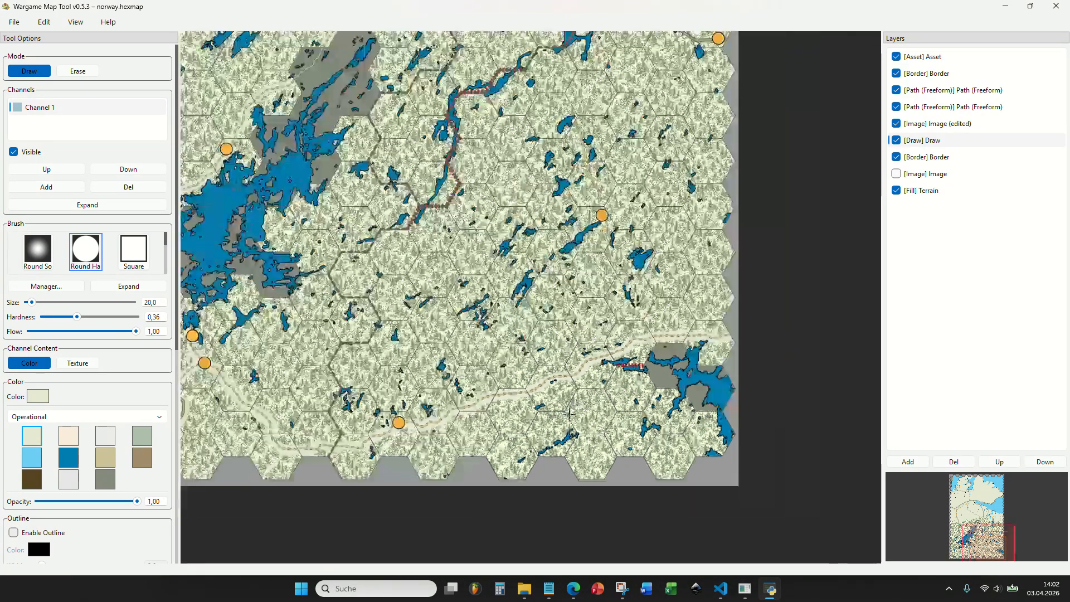
pyautogui.scroll(-7, 555, 399)
pyautogui.moveTo(504, 373); pyautogui.dragTo(513, 441)
pyautogui.scroll(6, 512, 443)
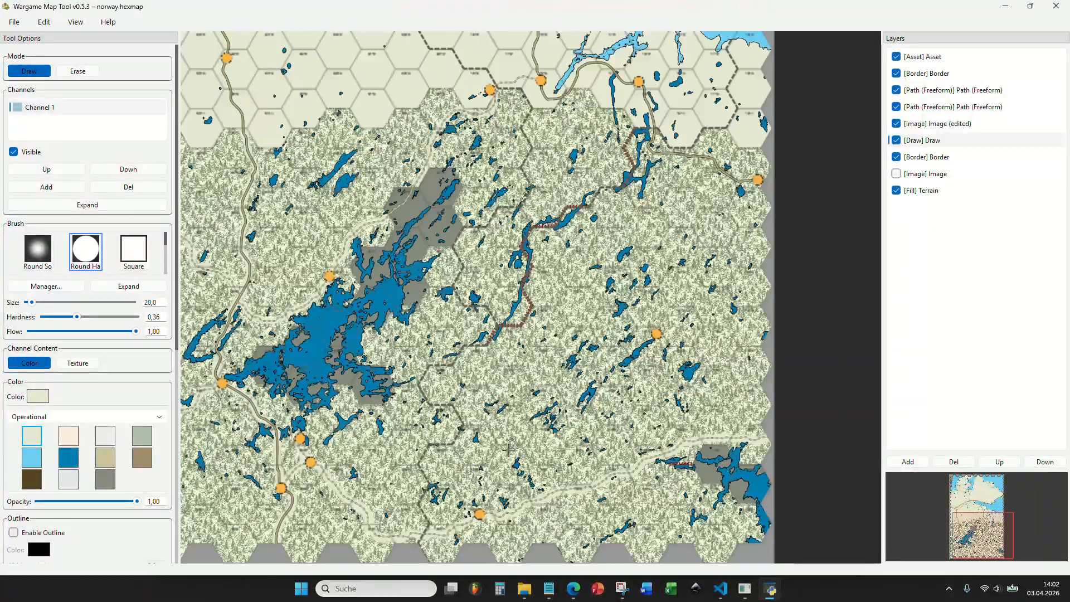
pyautogui.scroll(5, 511, 446)
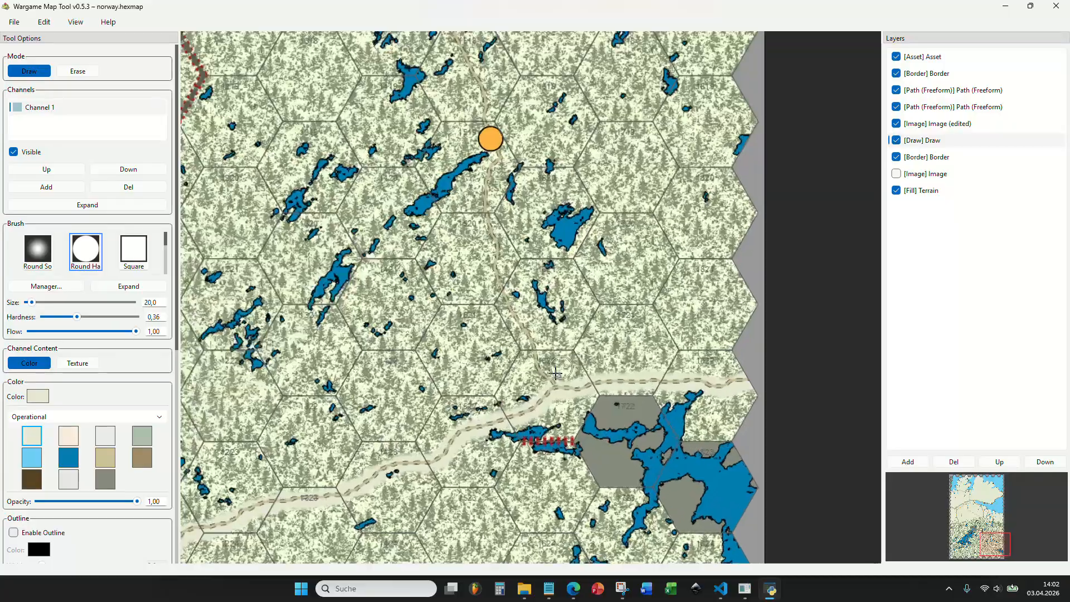
pyautogui.scroll(2, 556, 372)
pyautogui.moveTo(560, 441)
pyautogui.mouseDown()
pyautogui.moveTo(459, 242)
pyautogui.moveTo(462, 195)
pyautogui.moveTo(450, 447)
pyautogui.moveTo(431, 364)
pyautogui.moveTo(430, 317)
pyautogui.moveTo(457, 270)
pyautogui.moveTo(451, 243)
pyautogui.moveTo(477, 469)
pyautogui.moveTo(452, 420)
pyautogui.moveTo(463, 375)
pyautogui.moveTo(413, 283)
pyautogui.moveTo(408, 219)
pyautogui.moveTo(453, 434)
pyautogui.moveTo(434, 352)
pyautogui.moveTo(457, 292)
pyautogui.mouseUp()
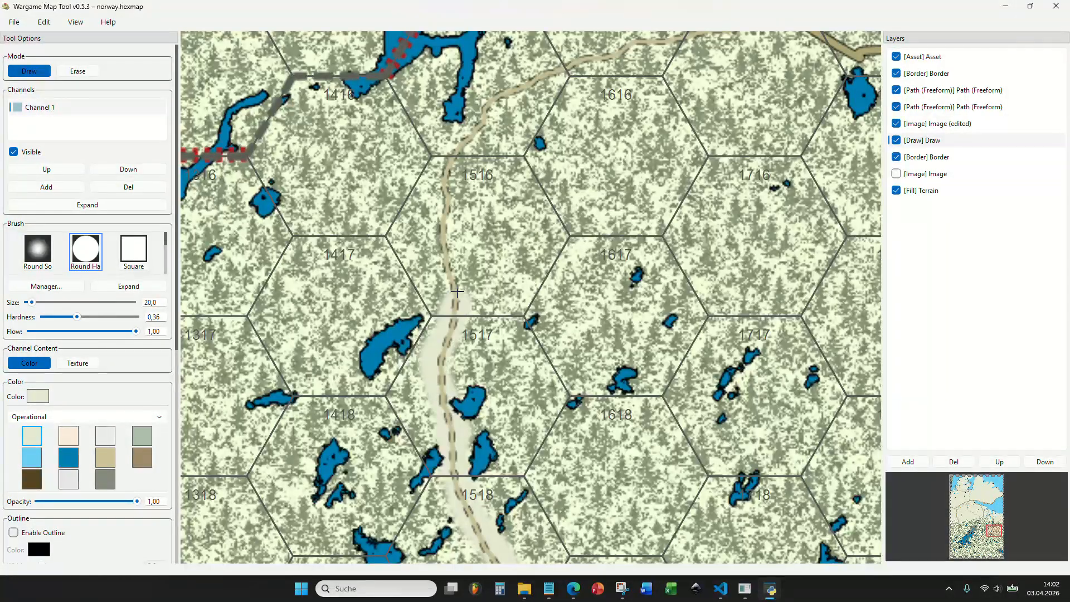
# Extend the pale strip along the track from hex 1517 to hex 1715 and along the main road between hexes 1815 and 1514.
pyautogui.moveTo(450, 246)
pyautogui.mouseDown()
pyautogui.moveTo(459, 152)
pyautogui.moveTo(433, 360)
pyautogui.moveTo(383, 497)
pyautogui.moveTo(369, 459)
pyautogui.moveTo(441, 402)
pyautogui.mouseUp()
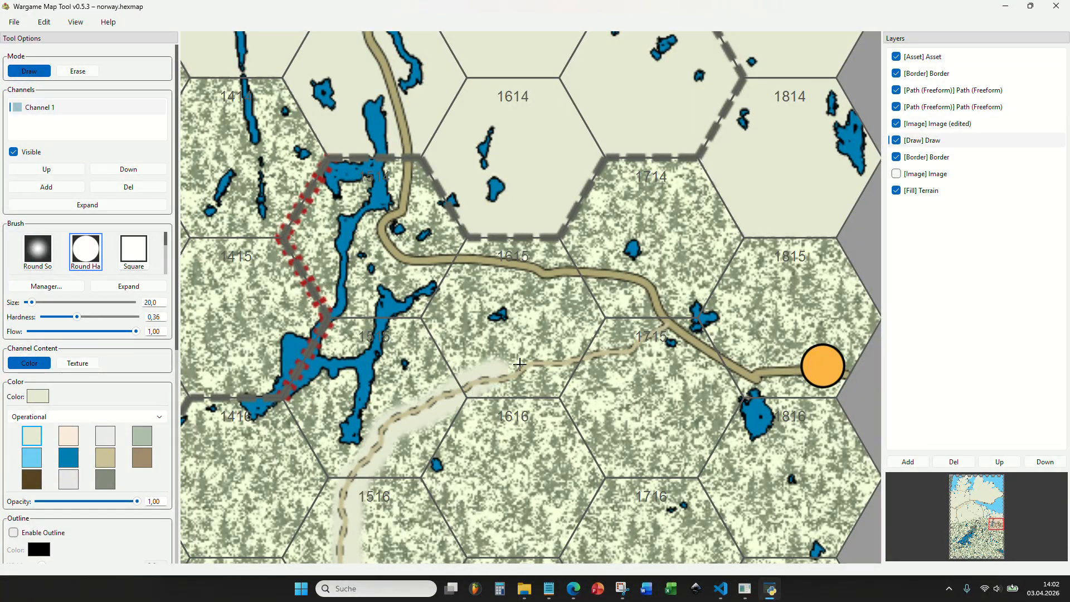
pyautogui.moveTo(613, 344)
pyautogui.mouseDown()
pyautogui.moveTo(667, 326)
pyautogui.moveTo(759, 377)
pyautogui.moveTo(849, 368)
pyautogui.moveTo(786, 452)
pyautogui.mouseUp()
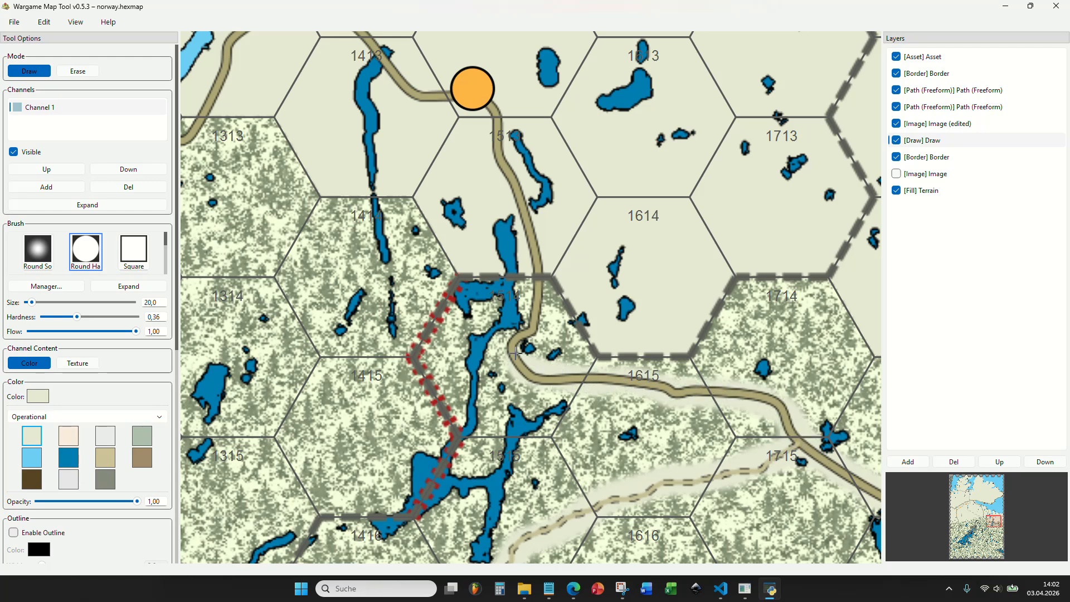
pyautogui.moveTo(536, 316); pyautogui.dragTo(528, 490)
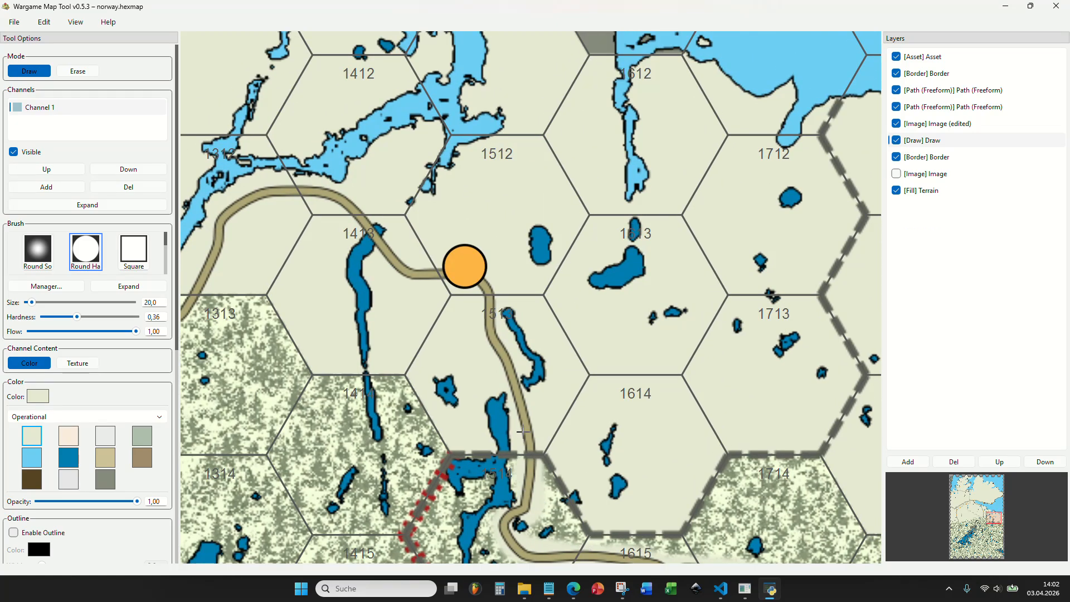
# Examine the southern half of the map for roads and tracks that still lack a cleared strip.
pyautogui.scroll(-6, 520, 431)
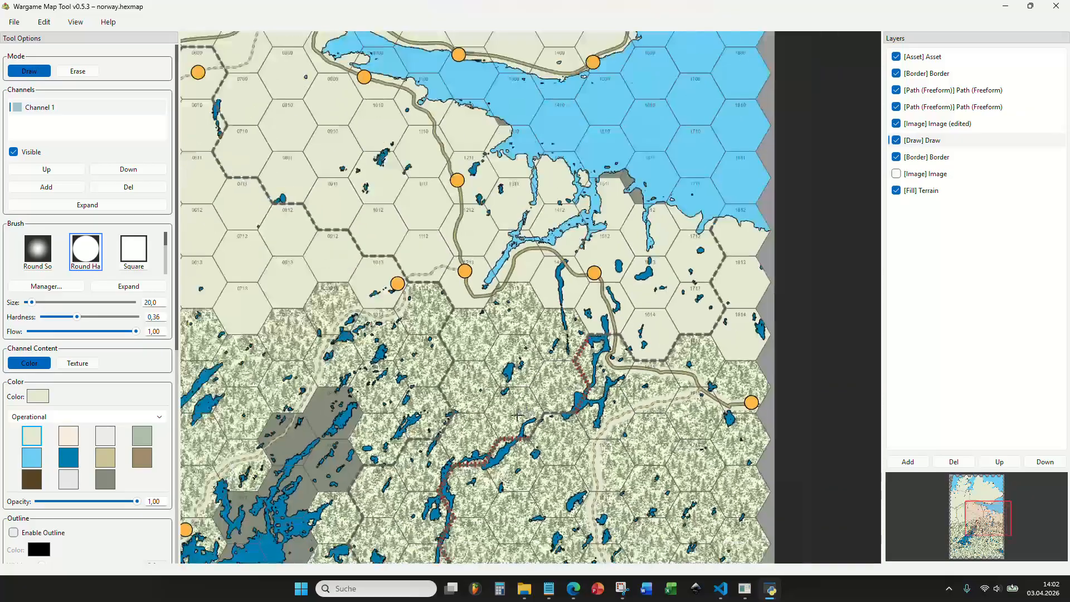
pyautogui.scroll(-5, 517, 415)
pyautogui.scroll(8, 589, 410)
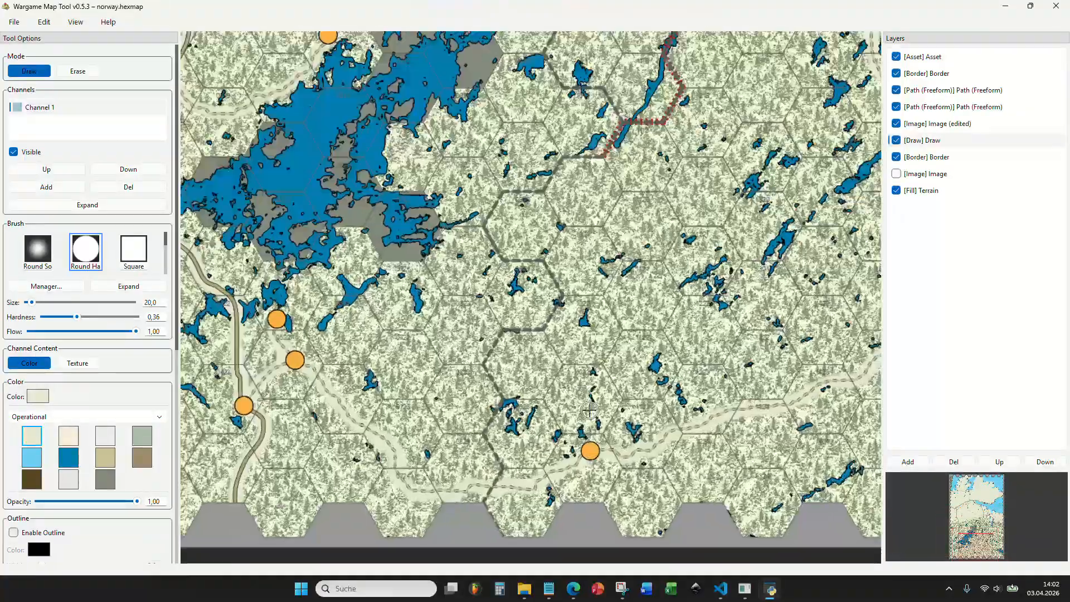
pyautogui.scroll(2, 589, 409)
pyautogui.moveTo(275, 322); pyautogui.dragTo(560, 463)
pyautogui.scroll(-5, 581, 383)
pyautogui.moveTo(607, 345); pyautogui.dragTo(530, 450)
pyautogui.moveTo(693, 339); pyautogui.dragTo(468, 213)
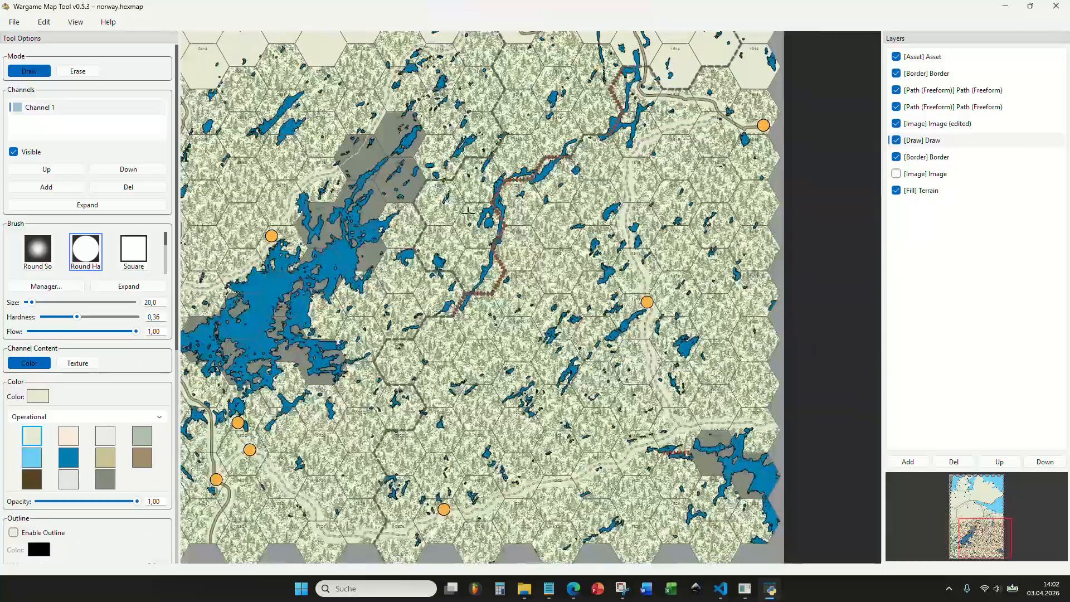
pyautogui.moveTo(461, 322); pyautogui.dragTo(596, 371)
pyautogui.scroll(-4, 589, 384)
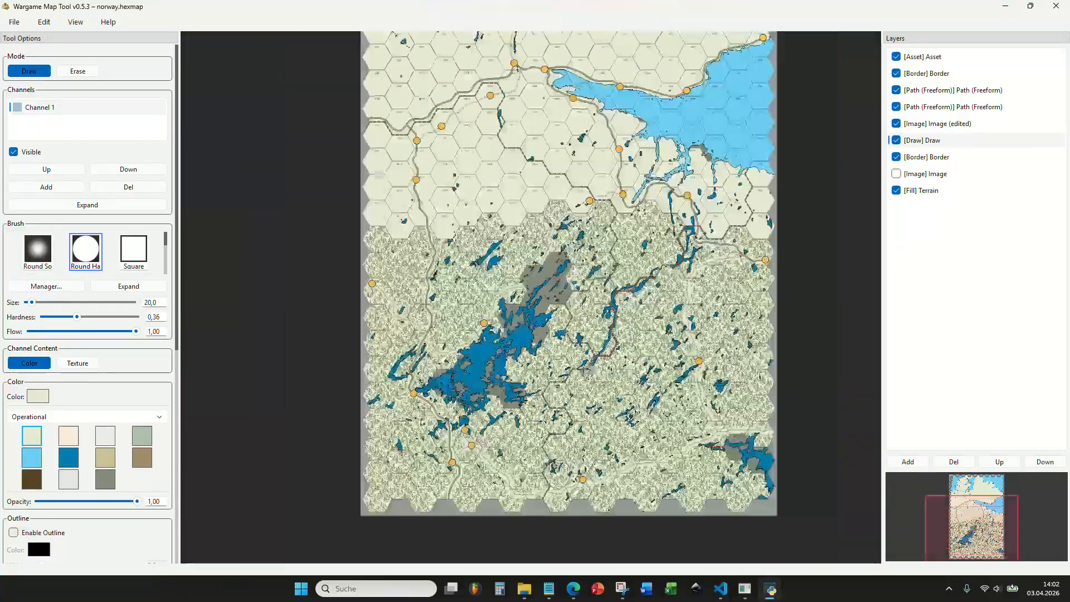
pyautogui.scroll(6, 589, 388)
pyautogui.scroll(4, 518, 395)
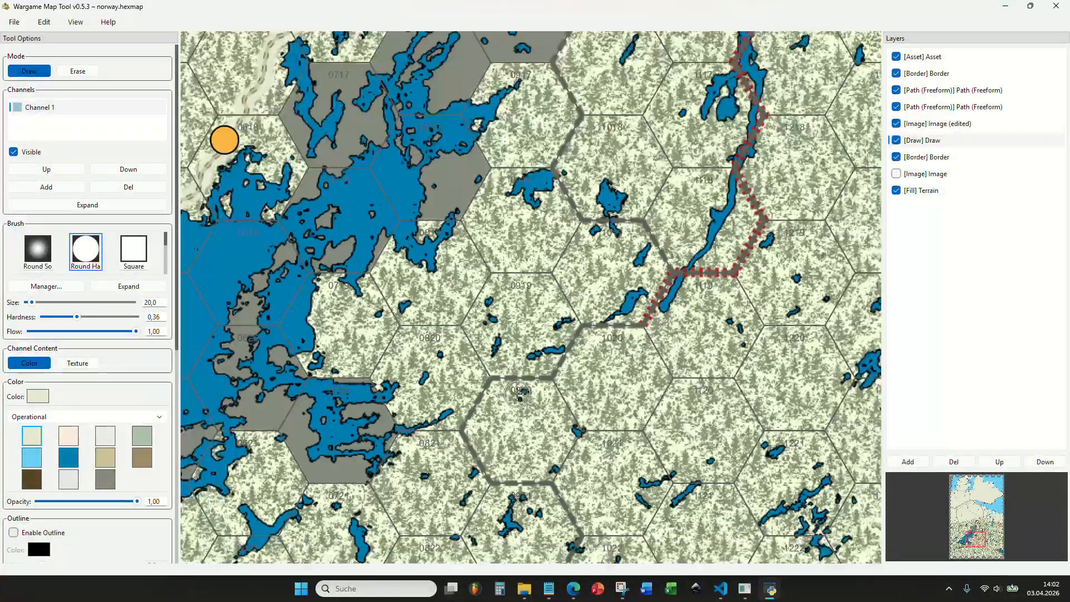
# Set the brush hardness to 0.28 and soften the northern woods edge along hexes 0114, 0215 and 0314.
pyautogui.scroll(-7, 496, 392)
pyautogui.moveTo(266, 171); pyautogui.dragTo(406, 321)
pyautogui.scroll(6, 406, 322)
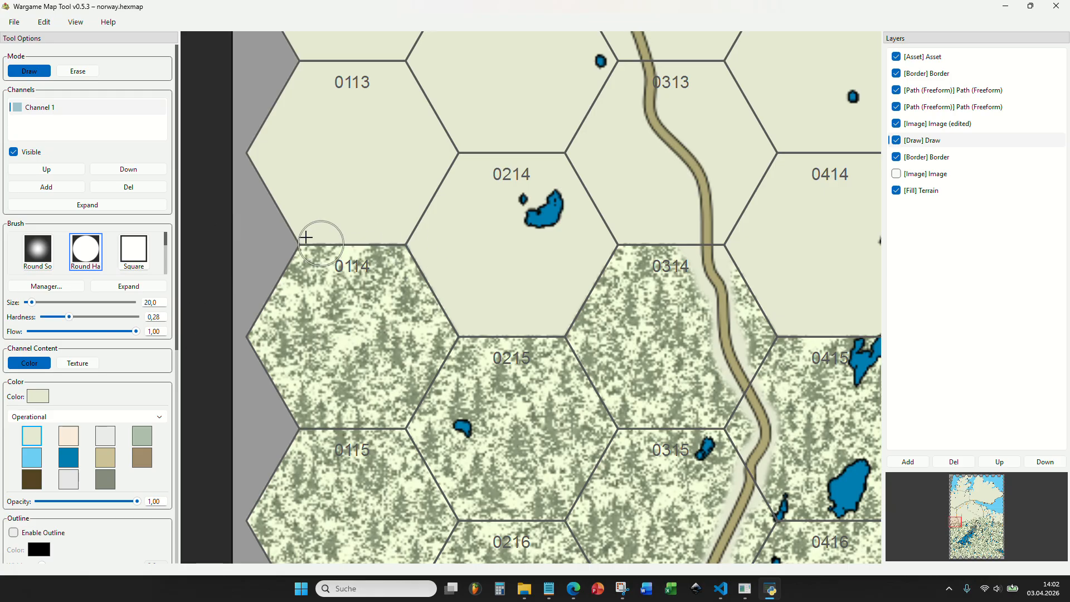
pyautogui.moveTo(308, 239)
pyautogui.mouseDown()
pyautogui.moveTo(369, 243)
pyautogui.moveTo(424, 270)
pyautogui.mouseUp()
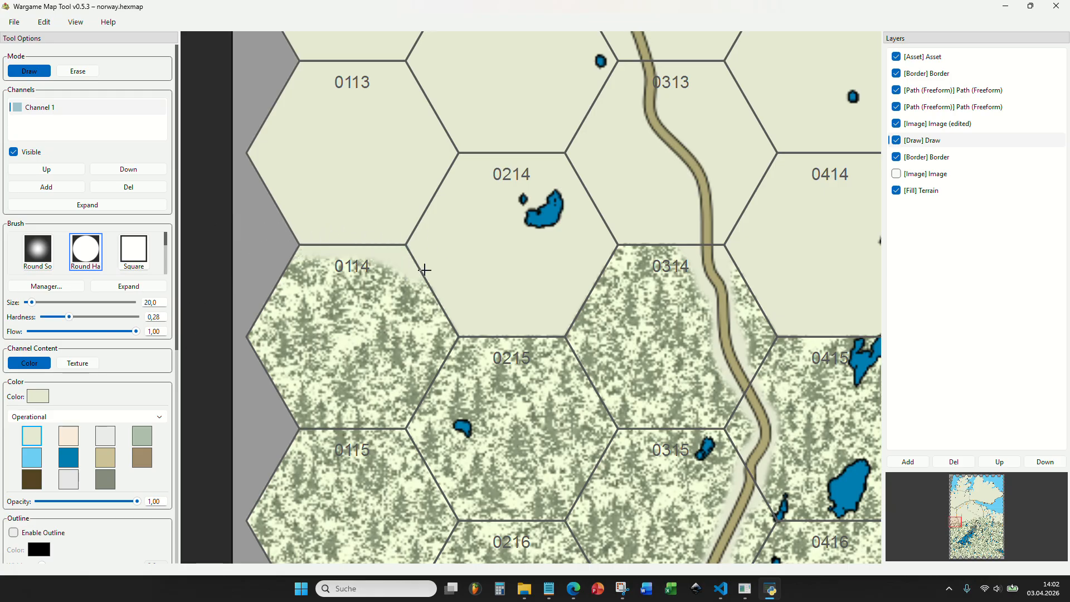
pyautogui.moveTo(513, 334); pyautogui.dragTo(660, 232)
# Brush a soft pale edge over the northern woods boundary along hexes 0514 and 0614.
pyautogui.moveTo(570, 278)
pyautogui.mouseDown()
pyautogui.moveTo(249, 271)
pyautogui.moveTo(206, 259)
pyautogui.mouseUp()
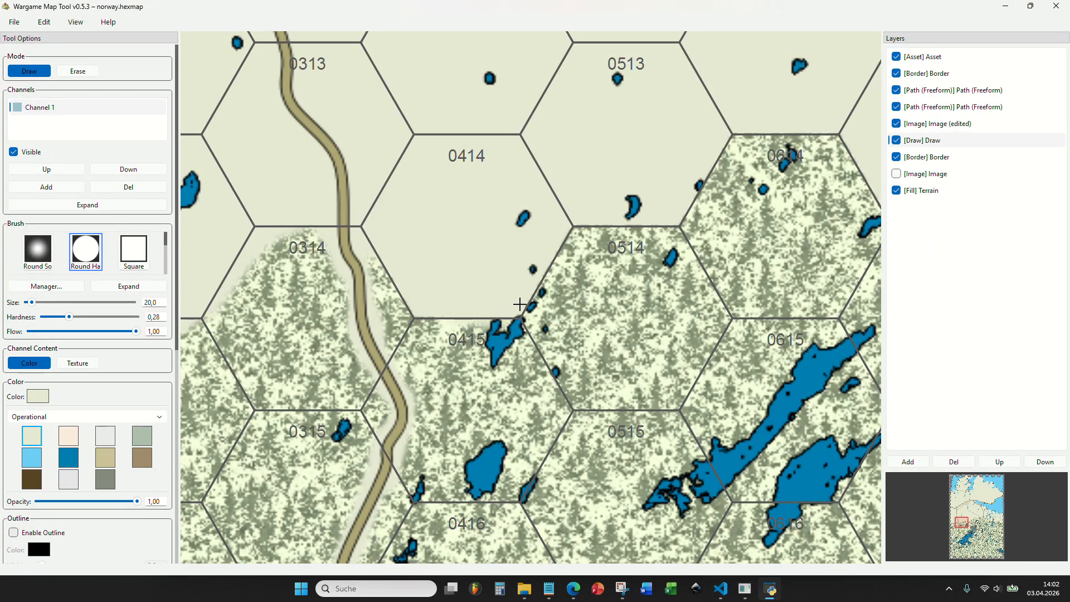
pyautogui.moveTo(519, 305)
pyautogui.mouseDown()
pyautogui.moveTo(558, 238)
pyautogui.moveTo(603, 210)
pyautogui.moveTo(548, 260)
pyautogui.moveTo(598, 219)
pyautogui.moveTo(663, 210)
pyautogui.moveTo(630, 224)
pyautogui.moveTo(774, 123)
pyautogui.mouseUp()
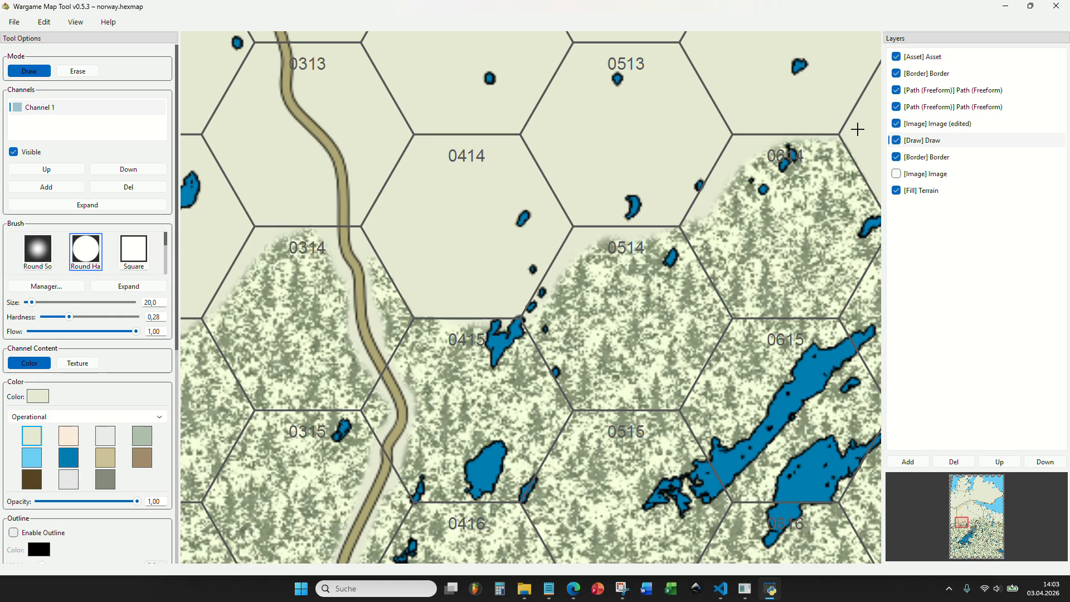
pyautogui.moveTo(857, 129); pyautogui.dragTo(818, 133)
# Continue softening the northern woods boundary along hexes 0714, 0814 and 0913.
pyautogui.scroll(-4, 499, 184)
pyautogui.moveTo(480, 198); pyautogui.dragTo(219, 212)
pyautogui.scroll(4, 410, 179)
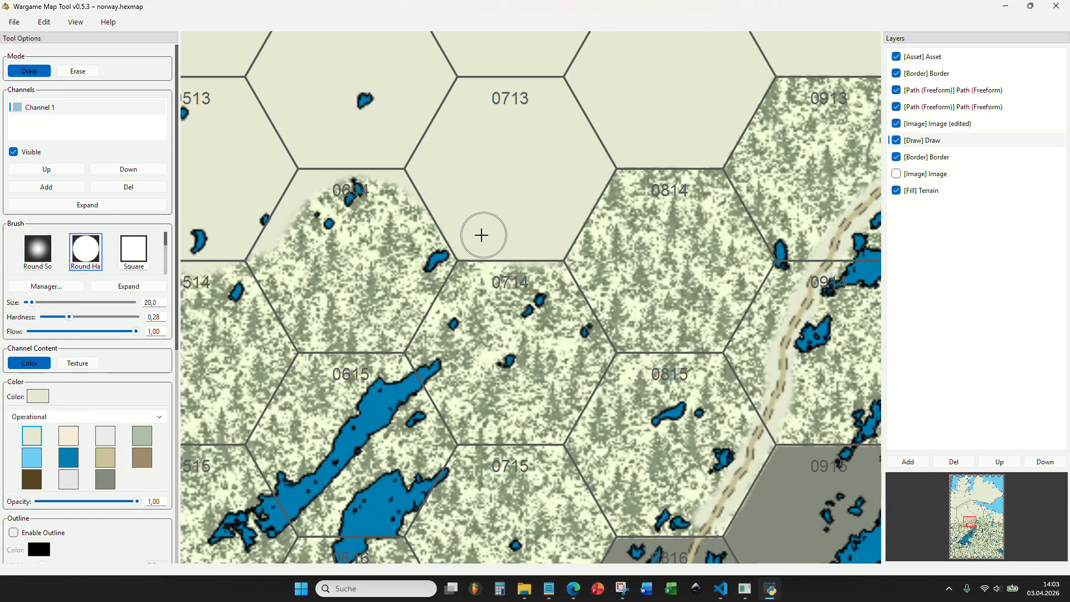
pyautogui.moveTo(504, 257); pyautogui.dragTo(546, 258)
pyautogui.moveTo(563, 222)
pyautogui.mouseDown()
pyautogui.moveTo(640, 162)
pyautogui.moveTo(661, 170)
pyautogui.moveTo(732, 138)
pyautogui.moveTo(311, 346)
pyautogui.mouseUp()
pyautogui.moveTo(385, 273); pyautogui.dragTo(503, 269)
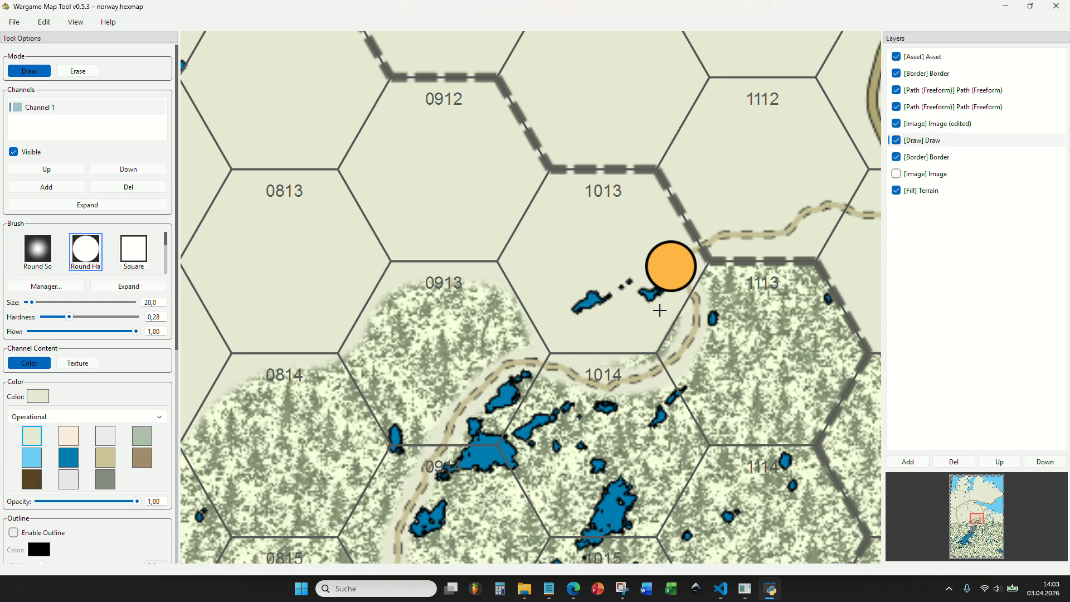
# Soften the northern woods boundary along hexes 1113, 1214, 1313 and 1414 with the pale brush.
pyautogui.moveTo(588, 344); pyautogui.dragTo(299, 336)
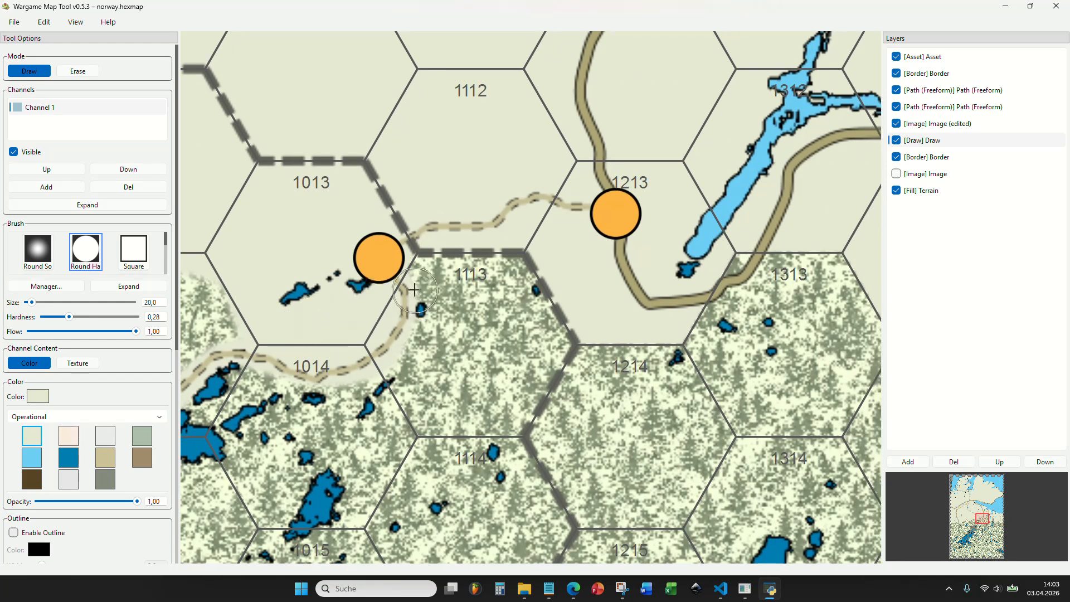
pyautogui.moveTo(412, 258)
pyautogui.mouseDown()
pyautogui.moveTo(496, 252)
pyautogui.moveTo(566, 286)
pyautogui.moveTo(596, 343)
pyautogui.mouseUp()
pyautogui.moveTo(545, 262)
pyautogui.mouseDown()
pyautogui.moveTo(569, 334)
pyautogui.moveTo(691, 334)
pyautogui.moveTo(753, 257)
pyautogui.moveTo(842, 258)
pyautogui.moveTo(483, 238)
pyautogui.moveTo(365, 209)
pyautogui.moveTo(434, 279)
pyautogui.moveTo(545, 312)
pyautogui.mouseUp()
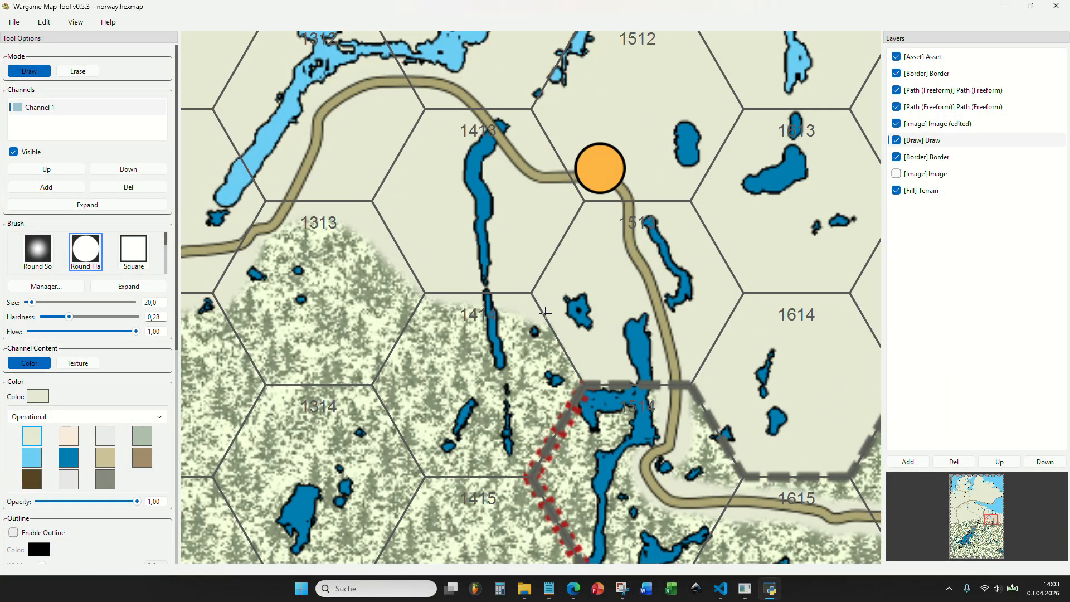
# Finish the soft pale woods boundary along hexes 1514, 1615, 1714 and 1815 to the eastern map edge.
pyautogui.moveTo(594, 373); pyautogui.dragTo(438, 245)
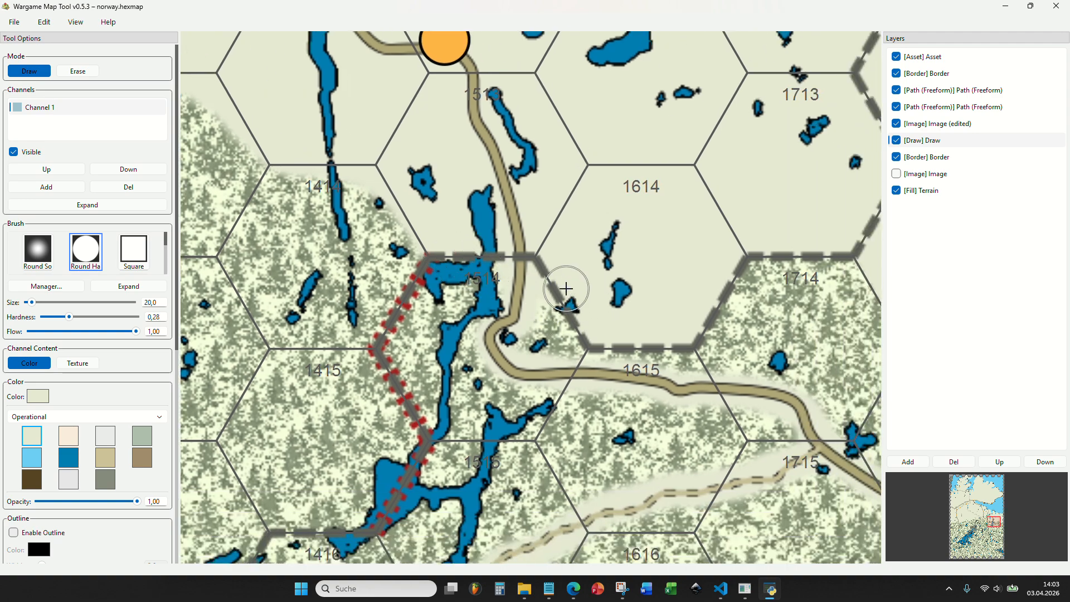
pyautogui.moveTo(730, 290)
pyautogui.mouseDown()
pyautogui.moveTo(784, 248)
pyautogui.moveTo(837, 251)
pyautogui.mouseUp()
pyautogui.moveTo(755, 259)
pyautogui.mouseDown()
pyautogui.moveTo(327, 202)
pyautogui.moveTo(440, 237)
pyautogui.moveTo(586, 306)
pyautogui.moveTo(461, 258)
pyautogui.mouseUp()
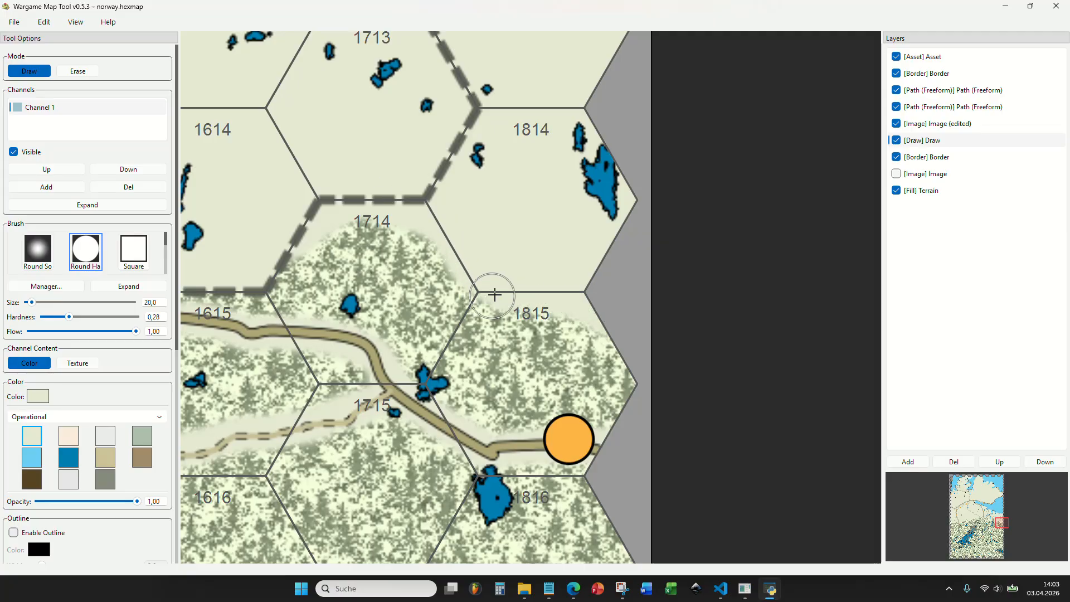
# Brush pale clearings around the small lakes in hexes 0215 and 0315.
pyautogui.scroll(-5, 494, 295)
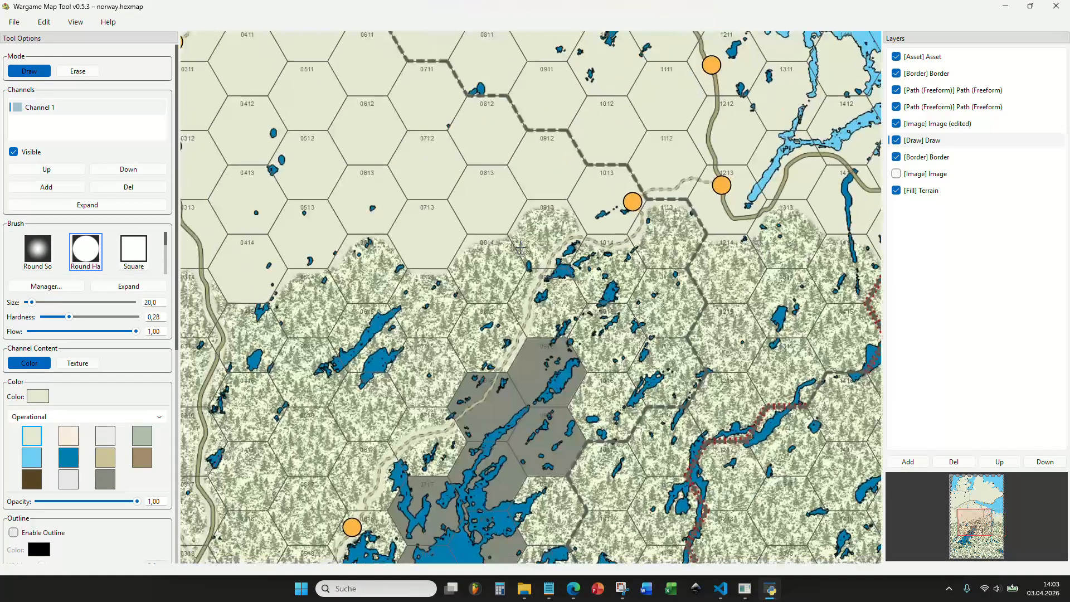
pyautogui.scroll(-3, 521, 248)
pyautogui.scroll(6, 401, 270)
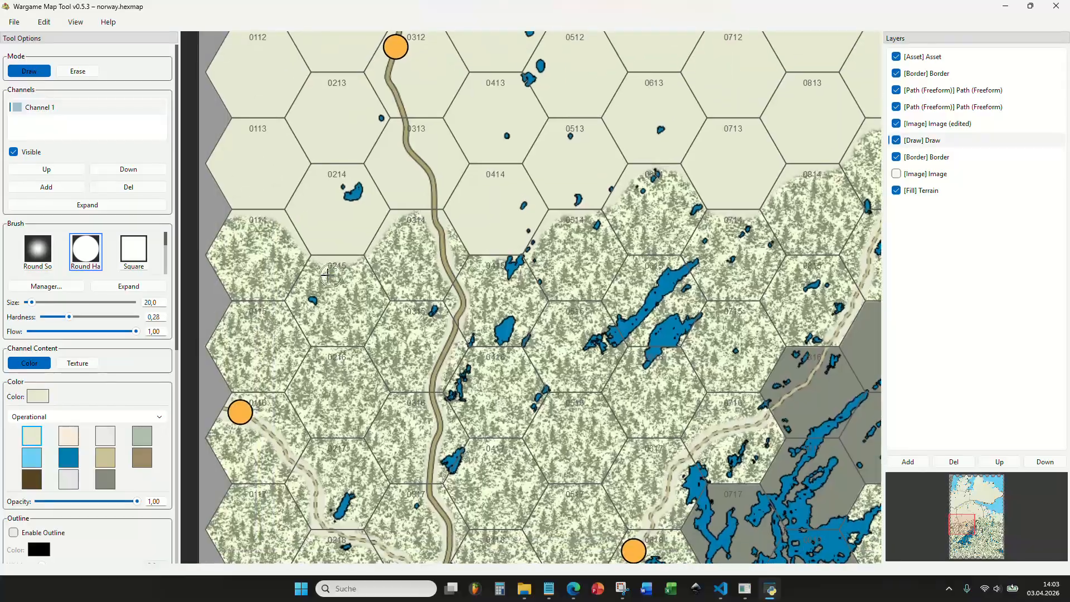
pyautogui.scroll(2, 330, 275)
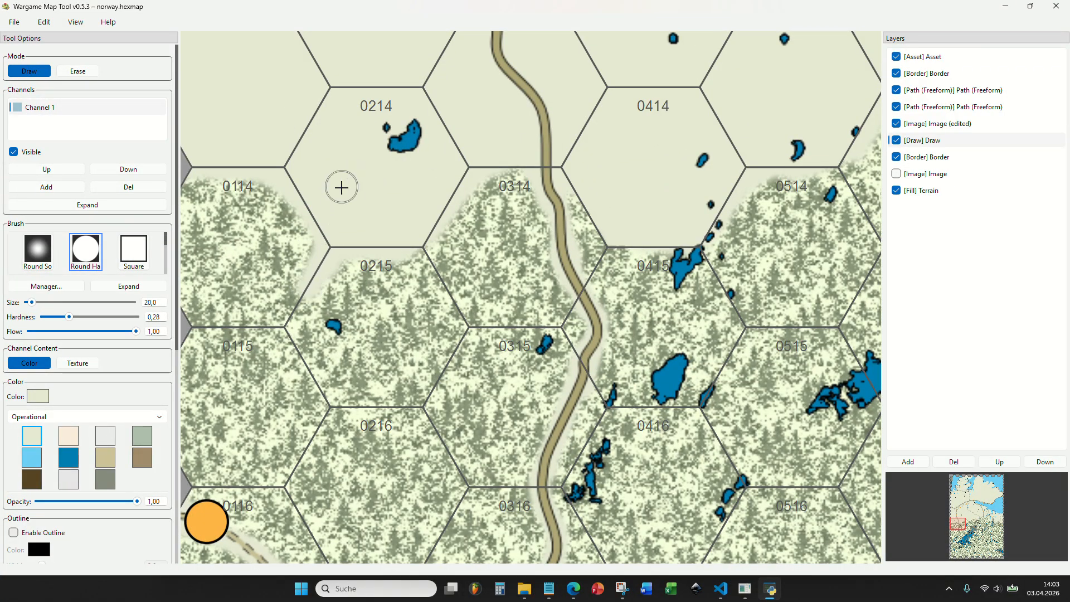
pyautogui.scroll(1, 359, 309)
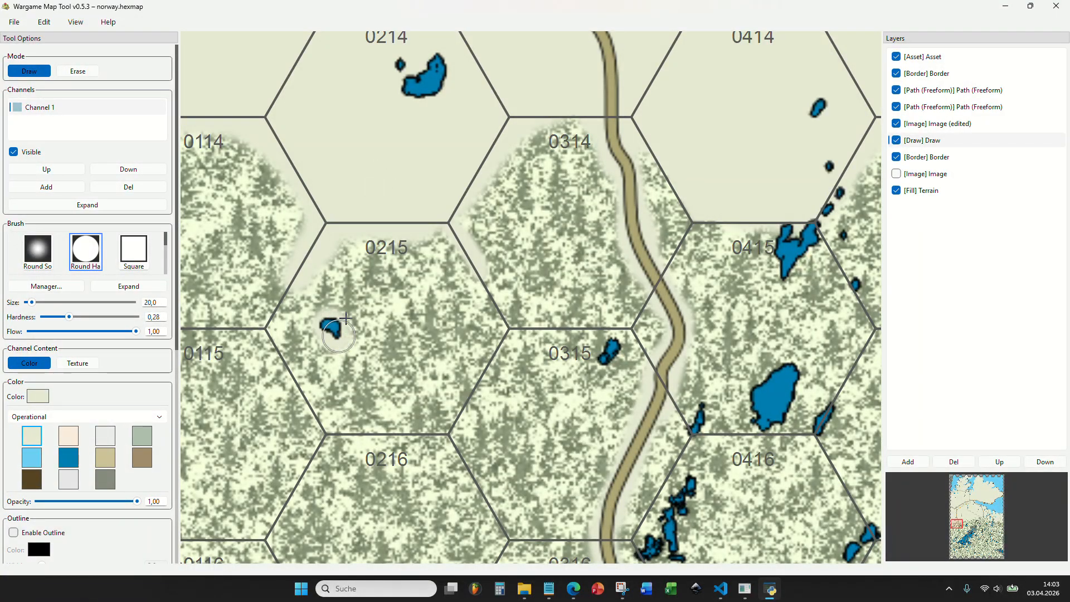
pyautogui.scroll(-3, 564, 326)
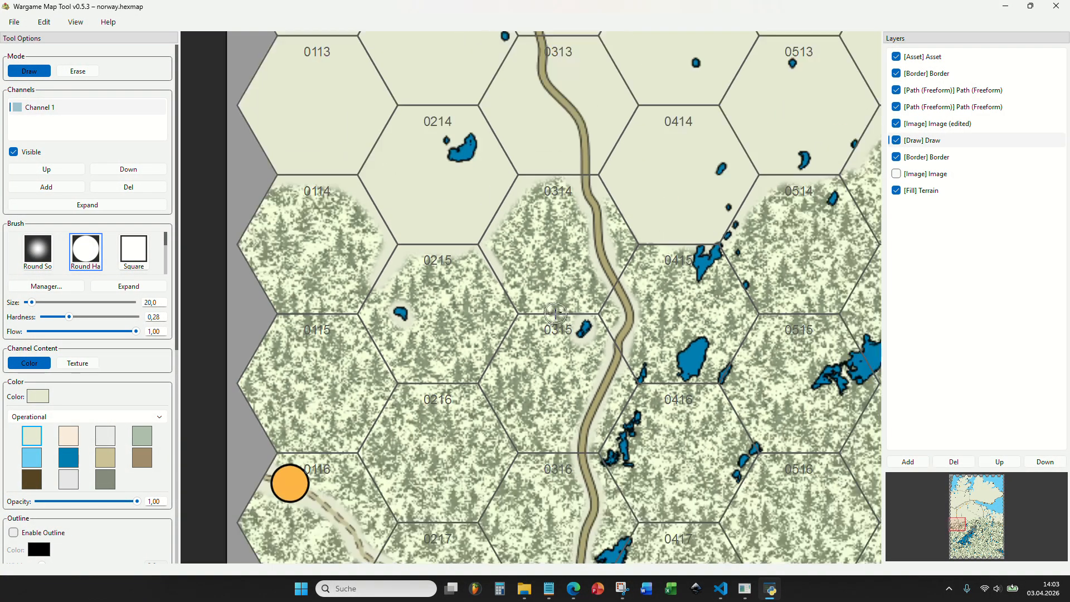
pyautogui.scroll(2, 696, 322)
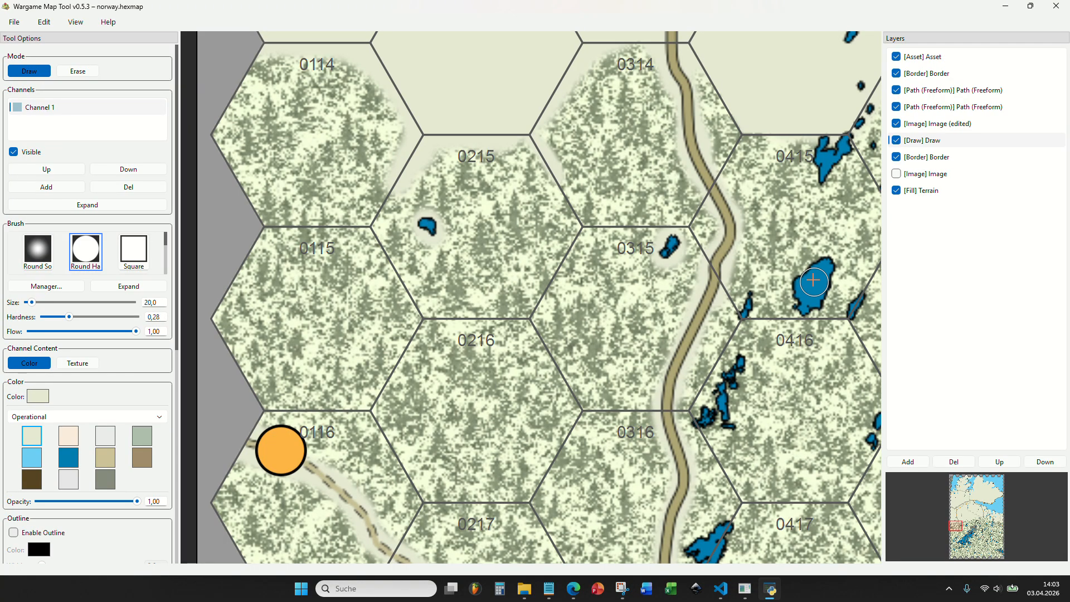
# Brush a pale clearing along the shore of the lake in hex 0415.
pyautogui.moveTo(813, 281)
pyautogui.mouseDown()
pyautogui.moveTo(795, 316)
pyautogui.moveTo(816, 306)
pyautogui.moveTo(833, 270)
pyautogui.mouseUp()
pyautogui.scroll(-3, 804, 278)
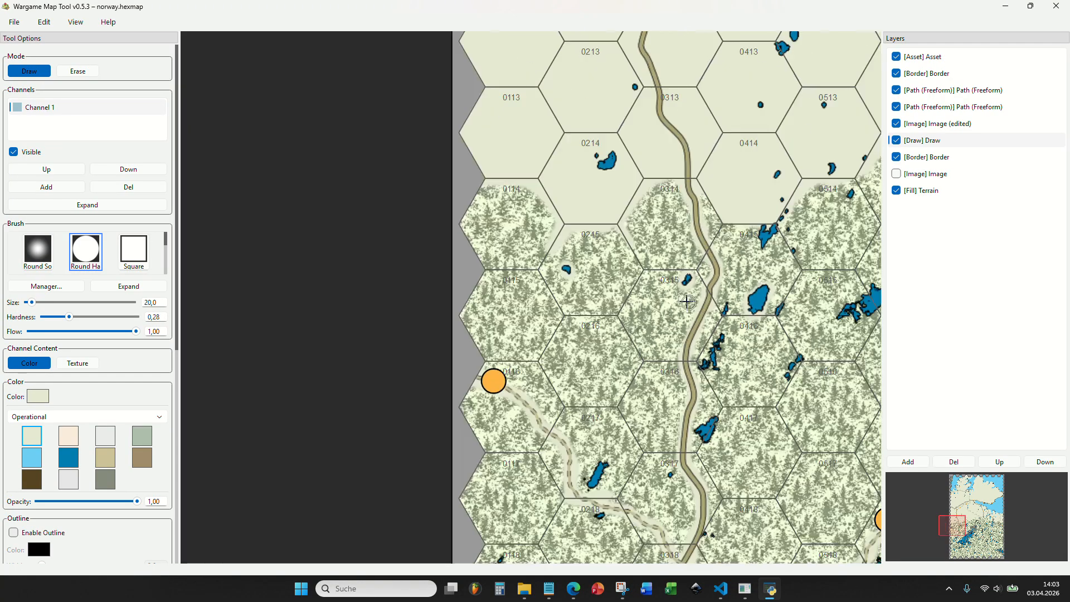
pyautogui.scroll(2, 501, 356)
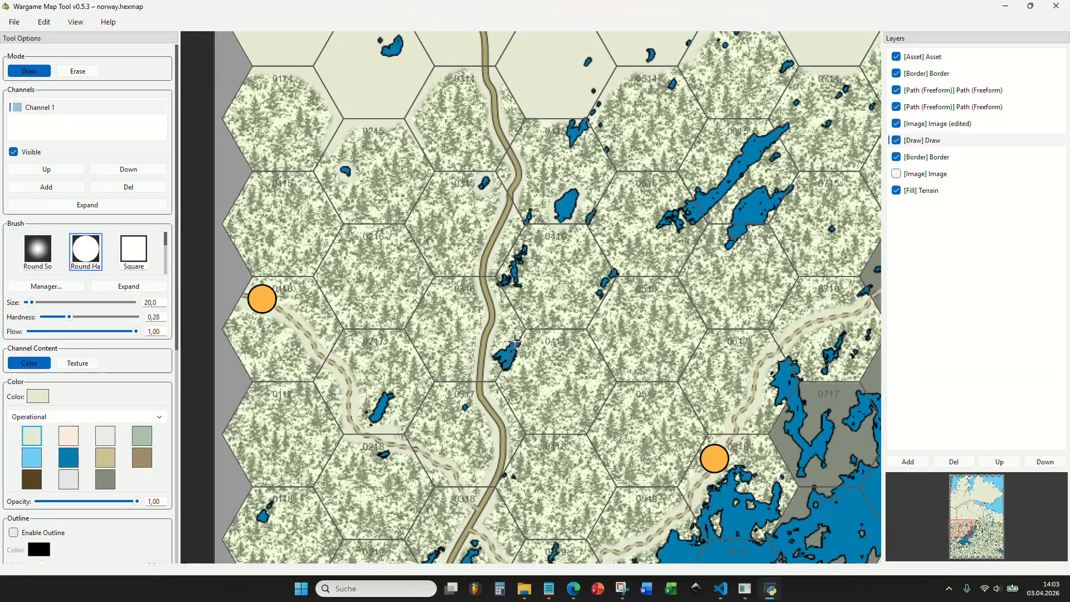
pyautogui.scroll(-5, 507, 365)
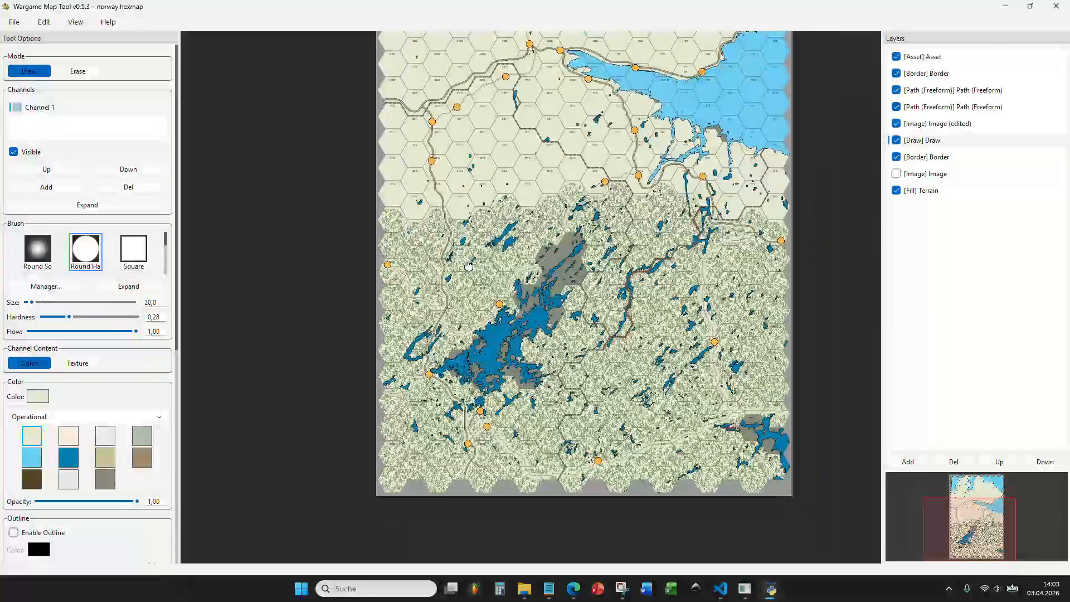
# Look over the southern woods for rivers and larger lakes that still lack pale shore clearings.
pyautogui.scroll(6, 466, 265)
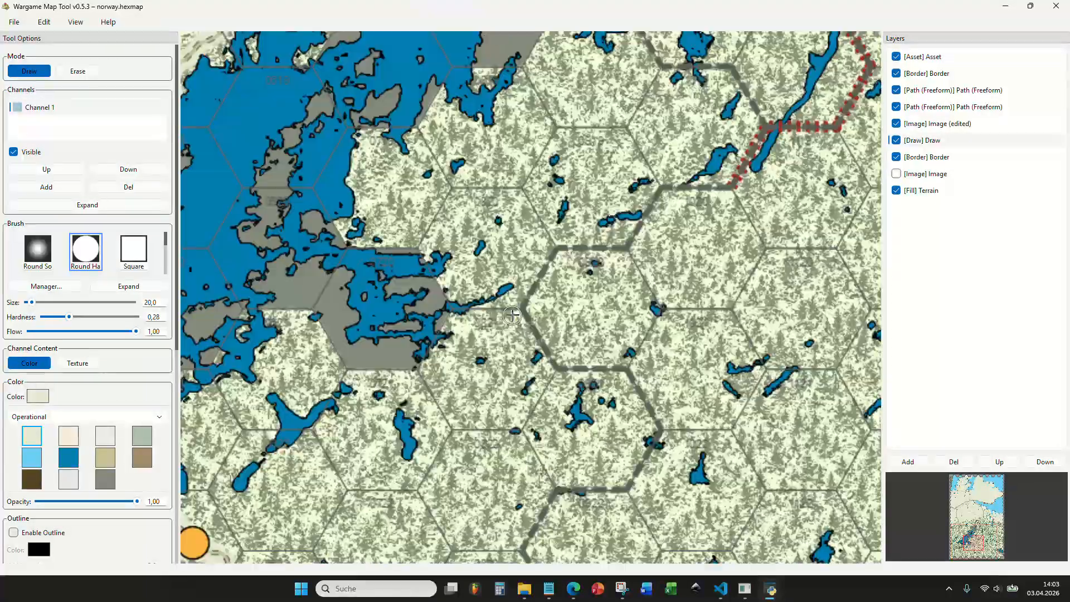
pyautogui.moveTo(700, 274); pyautogui.dragTo(592, 346)
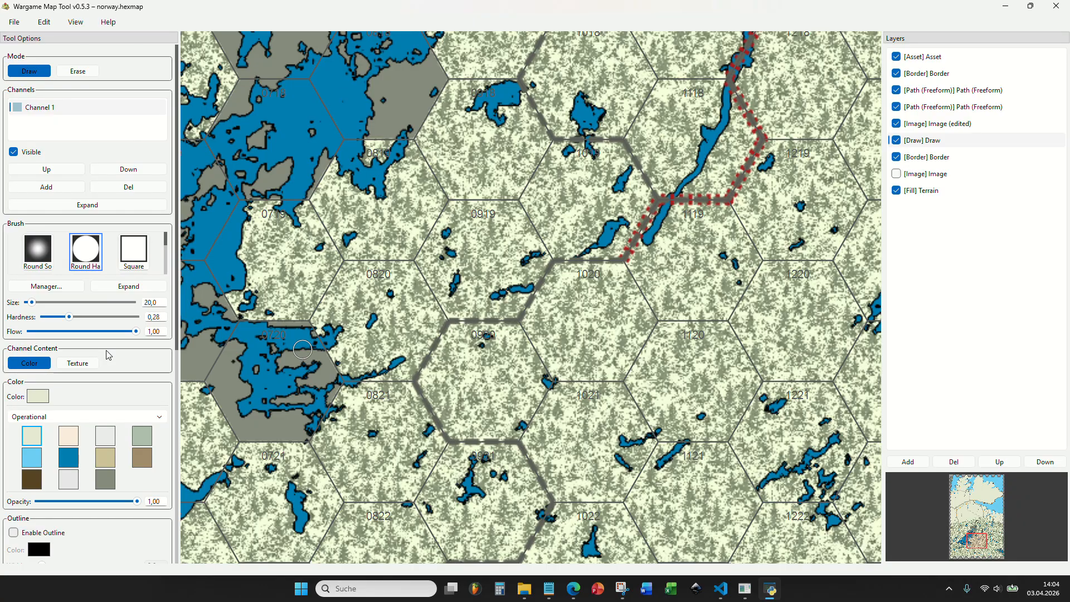
pyautogui.scroll(-6, 630, 265)
pyautogui.moveTo(740, 187); pyautogui.dragTo(608, 306)
pyautogui.scroll(5, 609, 305)
pyautogui.moveTo(595, 212); pyautogui.dragTo(693, 128)
pyautogui.scroll(-5, 494, 325)
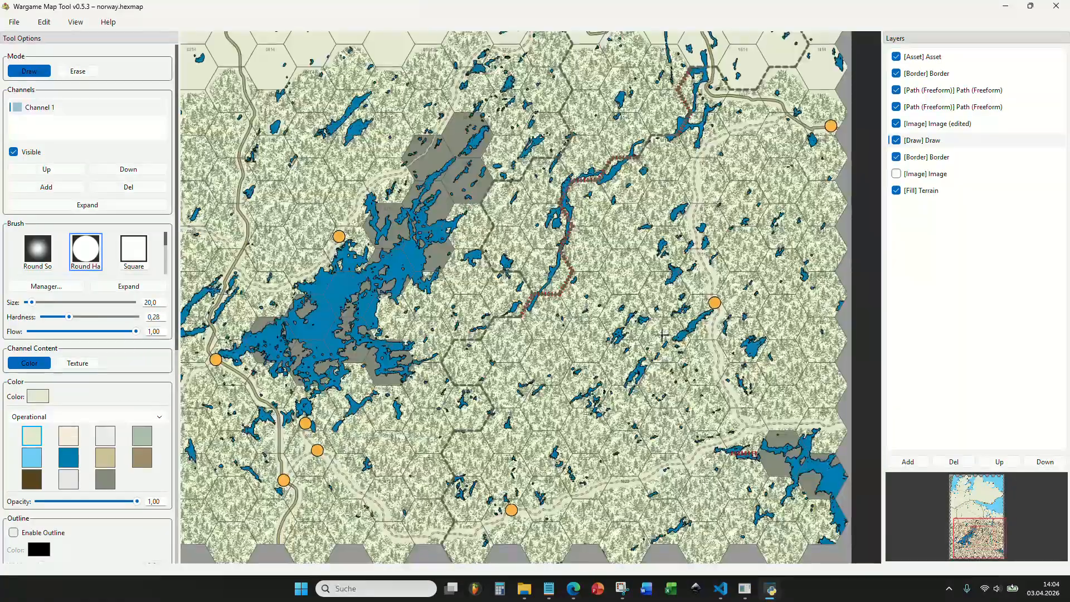
pyautogui.moveTo(761, 422); pyautogui.dragTo(754, 448)
pyautogui.scroll(5, 453, 299)
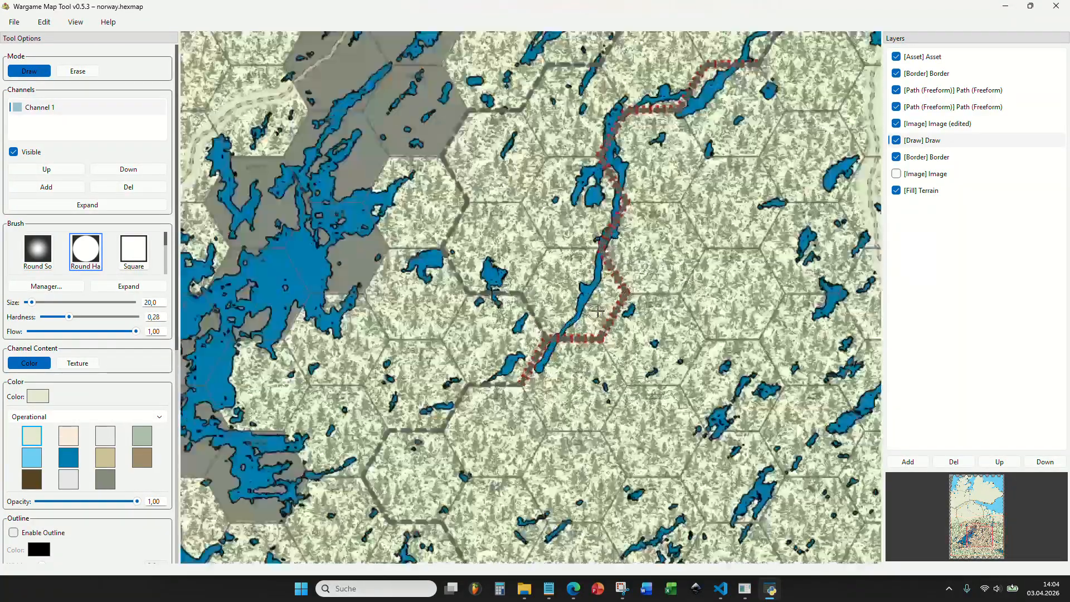
# Brush pale bank clearings along the river from hex 1020 through 1119 and 1118 up to 1217.
pyautogui.scroll(3, 484, 395)
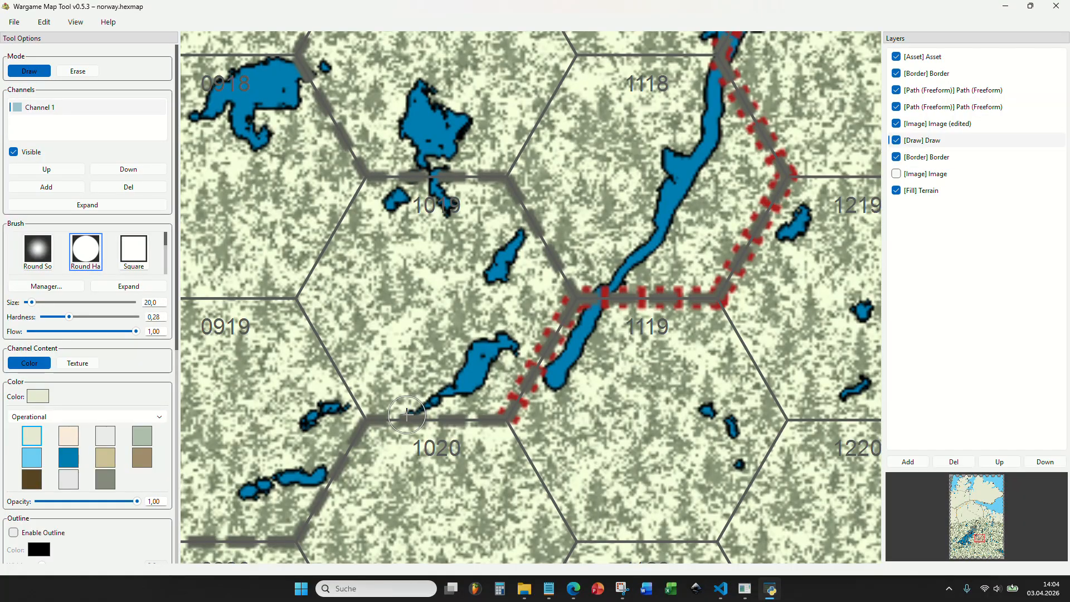
pyautogui.moveTo(410, 413)
pyautogui.mouseDown()
pyautogui.moveTo(434, 405)
pyautogui.moveTo(480, 341)
pyautogui.moveTo(514, 347)
pyautogui.moveTo(441, 400)
pyautogui.moveTo(562, 355)
pyautogui.moveTo(658, 228)
pyautogui.moveTo(604, 336)
pyautogui.moveTo(458, 523)
pyautogui.mouseUp()
pyautogui.moveTo(501, 411)
pyautogui.mouseDown()
pyautogui.moveTo(569, 247)
pyautogui.moveTo(558, 372)
pyautogui.moveTo(518, 462)
pyautogui.mouseUp()
pyautogui.moveTo(591, 309); pyautogui.dragTo(539, 411)
pyautogui.moveTo(548, 291)
pyautogui.mouseDown()
pyautogui.moveTo(535, 363)
pyautogui.moveTo(512, 329)
pyautogui.moveTo(546, 269)
pyautogui.moveTo(568, 190)
pyautogui.moveTo(575, 307)
pyautogui.moveTo(579, 225)
pyautogui.moveTo(546, 347)
pyautogui.moveTo(563, 243)
pyautogui.moveTo(536, 169)
pyautogui.moveTo(576, 116)
pyautogui.mouseUp()
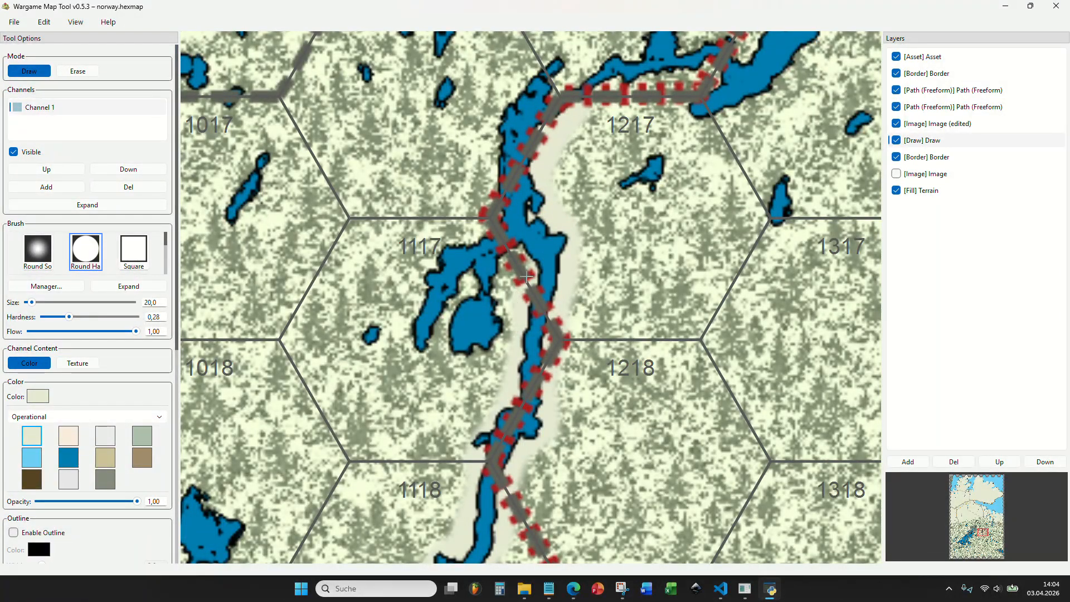
# Continue the pale riverbank clearings from hex 1117 past 1217 to the lake in hex 1315.
pyautogui.moveTo(527, 276); pyautogui.dragTo(504, 307)
pyautogui.moveTo(456, 341)
pyautogui.mouseDown()
pyautogui.moveTo(478, 276)
pyautogui.moveTo(433, 339)
pyautogui.moveTo(414, 339)
pyautogui.moveTo(442, 253)
pyautogui.moveTo(491, 217)
pyautogui.moveTo(504, 145)
pyautogui.moveTo(516, 168)
pyautogui.moveTo(441, 376)
pyautogui.moveTo(431, 346)
pyautogui.moveTo(448, 282)
pyautogui.moveTo(490, 244)
pyautogui.moveTo(495, 288)
pyautogui.moveTo(598, 222)
pyautogui.moveTo(628, 234)
pyautogui.moveTo(554, 280)
pyautogui.moveTo(654, 257)
pyautogui.moveTo(622, 286)
pyautogui.moveTo(649, 300)
pyautogui.moveTo(694, 273)
pyautogui.moveTo(793, 170)
pyautogui.moveTo(783, 150)
pyautogui.mouseUp()
pyautogui.moveTo(746, 192); pyautogui.dragTo(354, 431)
pyautogui.moveTo(378, 383)
pyautogui.mouseDown()
pyautogui.moveTo(453, 311)
pyautogui.moveTo(486, 311)
pyautogui.moveTo(384, 422)
pyautogui.moveTo(421, 419)
pyautogui.mouseUp()
# Brush pale shore clearings along the connected lake and river in hexes 1415, 1515 and 1514.
pyautogui.moveTo(590, 336)
pyautogui.mouseDown()
pyautogui.moveTo(382, 445)
pyautogui.moveTo(401, 373)
pyautogui.moveTo(457, 295)
pyautogui.moveTo(516, 261)
pyautogui.moveTo(532, 167)
pyautogui.mouseUp()
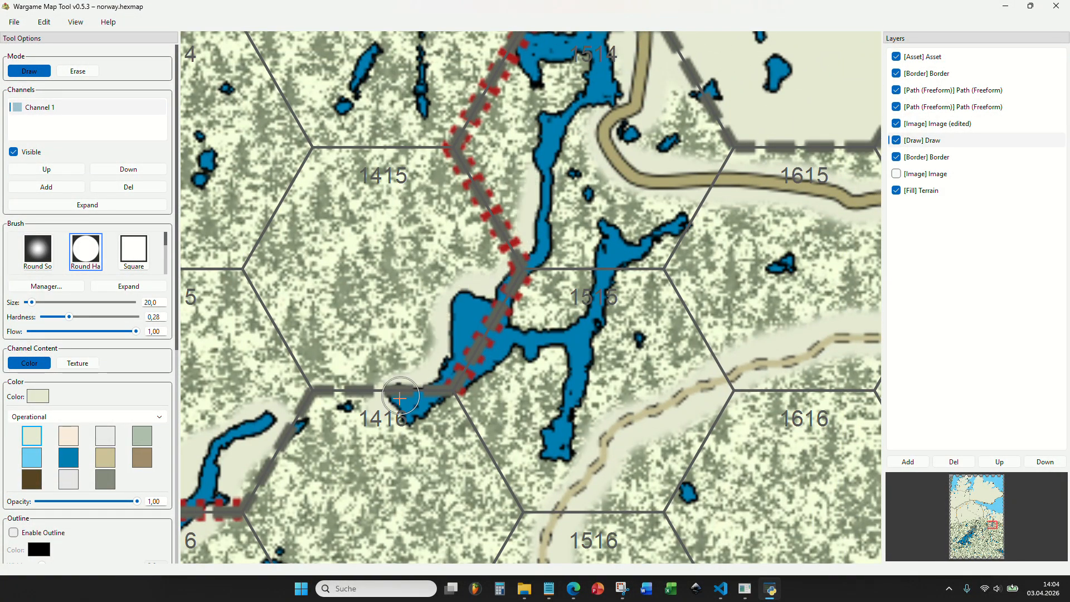
pyautogui.moveTo(545, 355)
pyautogui.mouseDown()
pyautogui.moveTo(535, 440)
pyautogui.moveTo(582, 399)
pyautogui.moveTo(618, 284)
pyautogui.moveTo(696, 227)
pyautogui.moveTo(604, 245)
pyautogui.moveTo(576, 331)
pyautogui.moveTo(549, 255)
pyautogui.moveTo(579, 123)
pyautogui.moveTo(518, 434)
pyautogui.mouseUp()
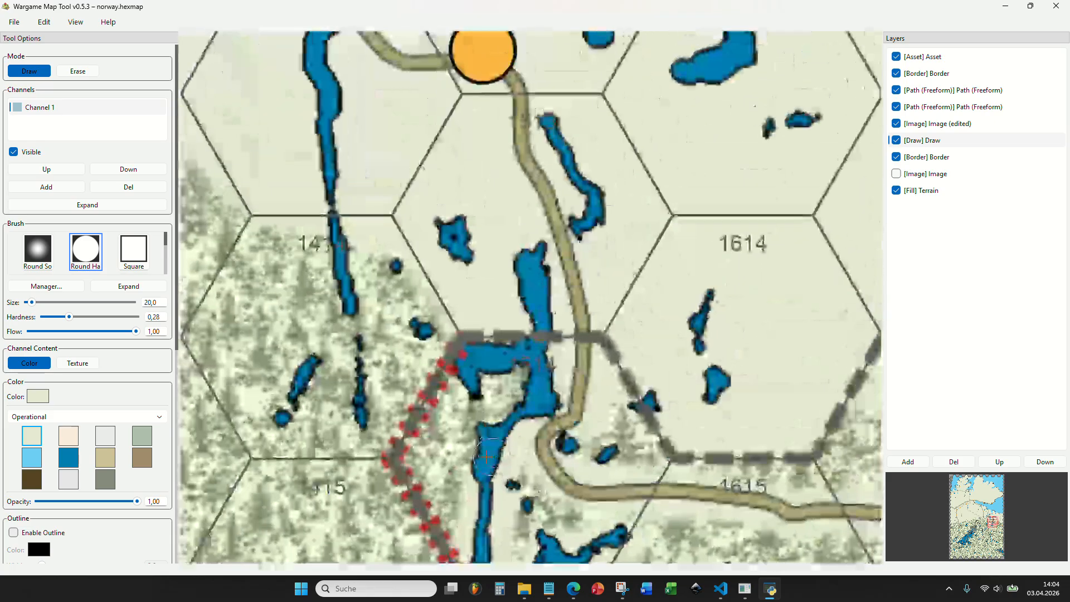
pyautogui.moveTo(467, 465)
pyautogui.mouseDown()
pyautogui.moveTo(508, 392)
pyautogui.moveTo(445, 343)
pyautogui.moveTo(449, 335)
pyautogui.mouseUp()
pyautogui.scroll(-5, 450, 425)
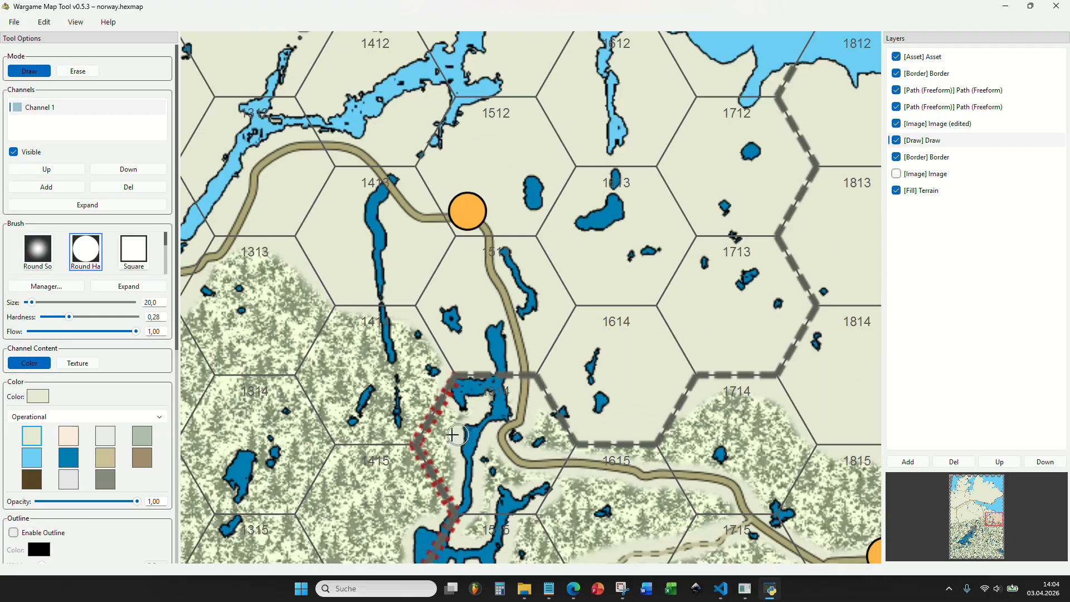
# Brush pale clearings around the long lake in hex 1519 and the lake in hex 1620.
pyautogui.moveTo(450, 490); pyautogui.dragTo(650, 260)
pyautogui.scroll(-5, 650, 260)
pyautogui.scroll(-2, 571, 340)
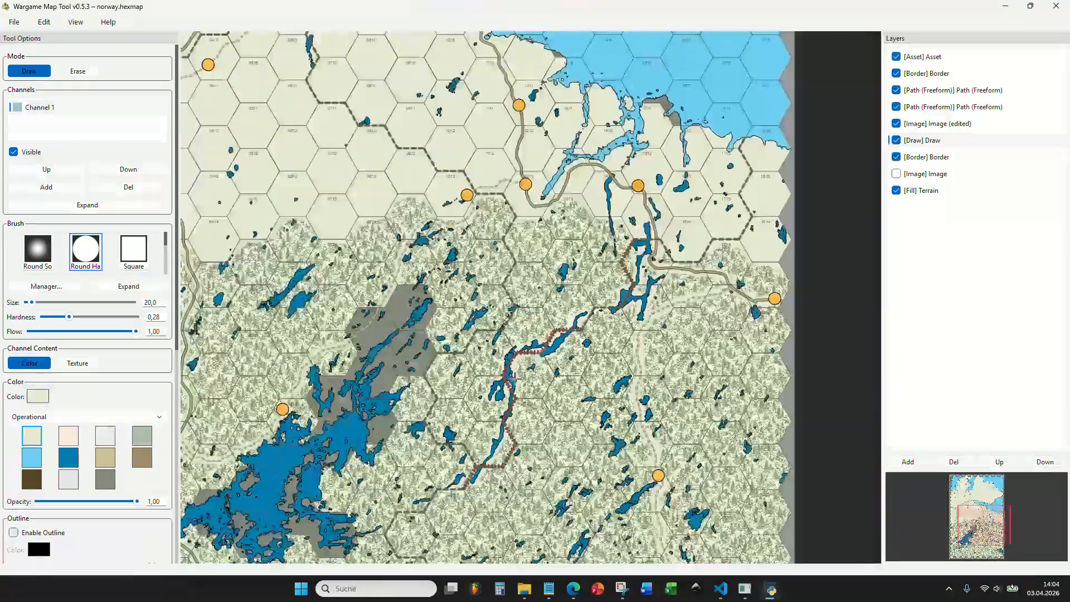
pyautogui.moveTo(571, 340); pyautogui.dragTo(619, 249)
pyautogui.scroll(3, 535, 358)
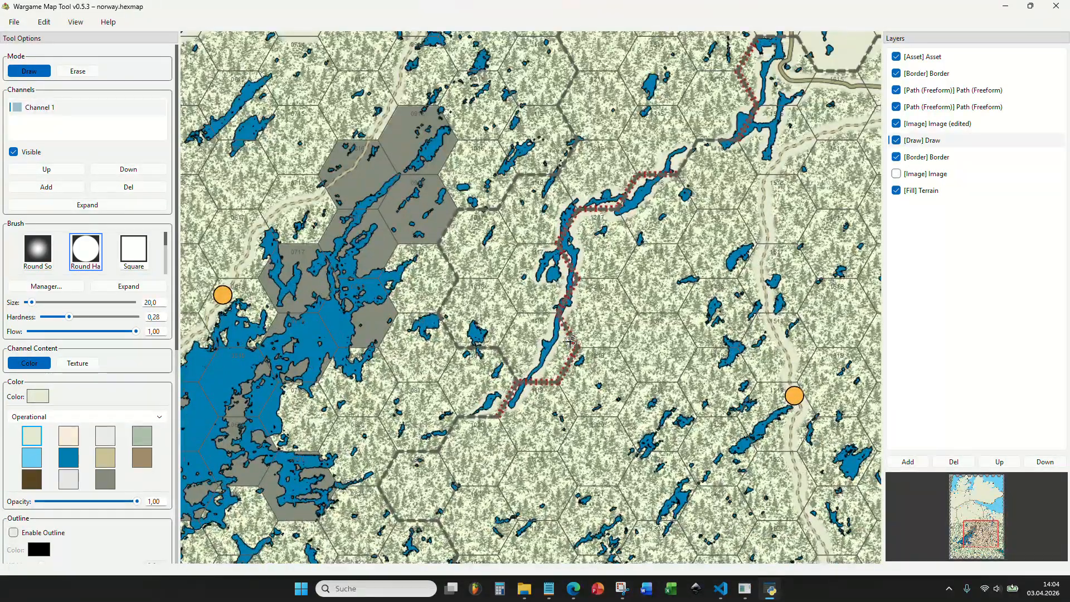
pyautogui.scroll(4, 665, 295)
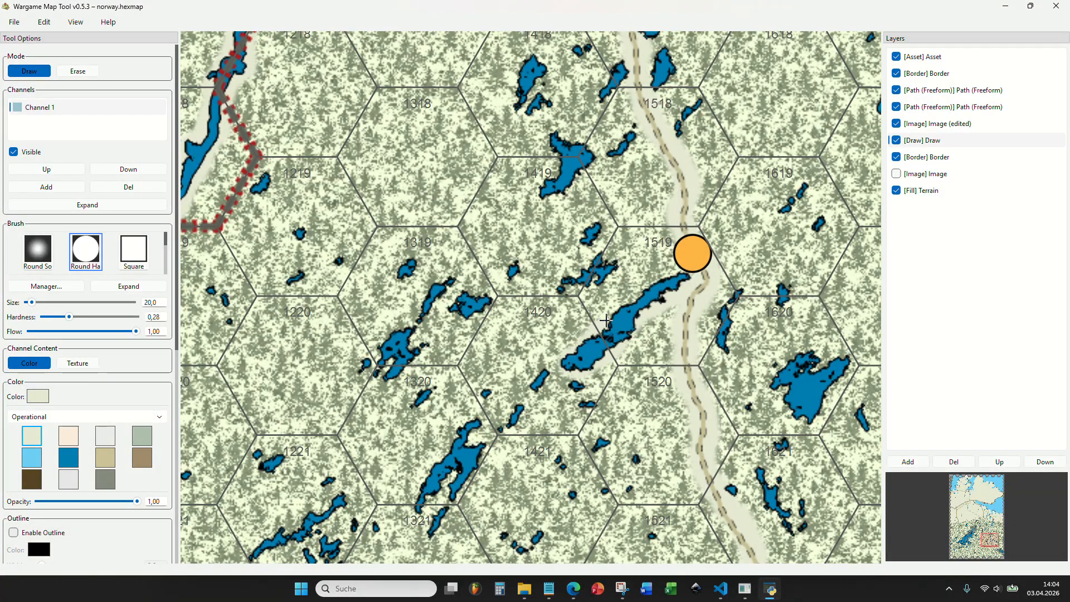
pyautogui.scroll(-4, 641, 299)
pyautogui.scroll(4, 702, 336)
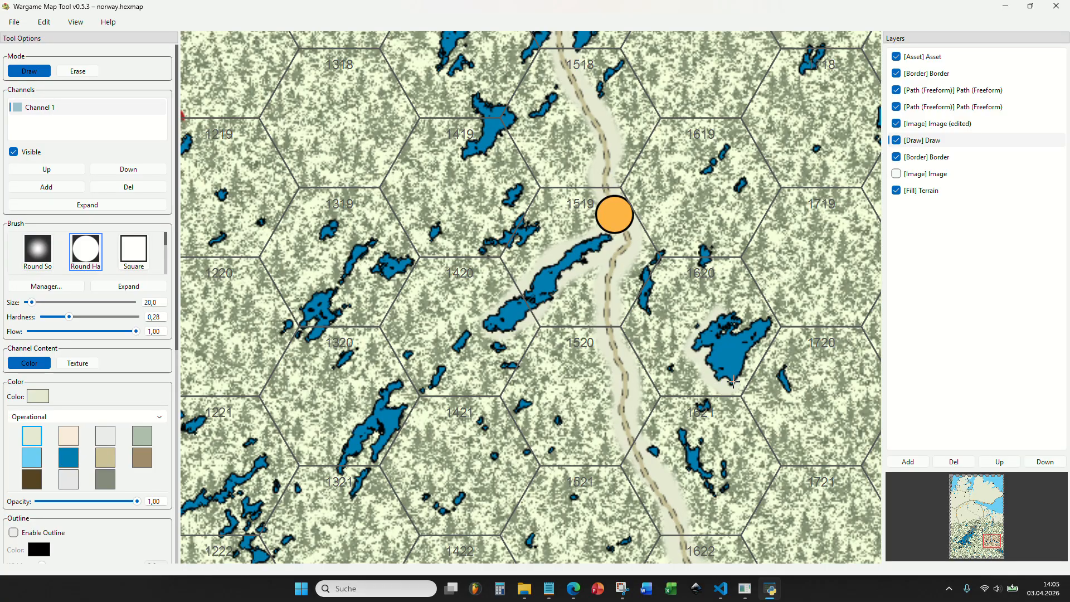
# Brush pale shore clearings along the lake inlets in hexes 1822 and 1723.
pyautogui.scroll(-4, 740, 359)
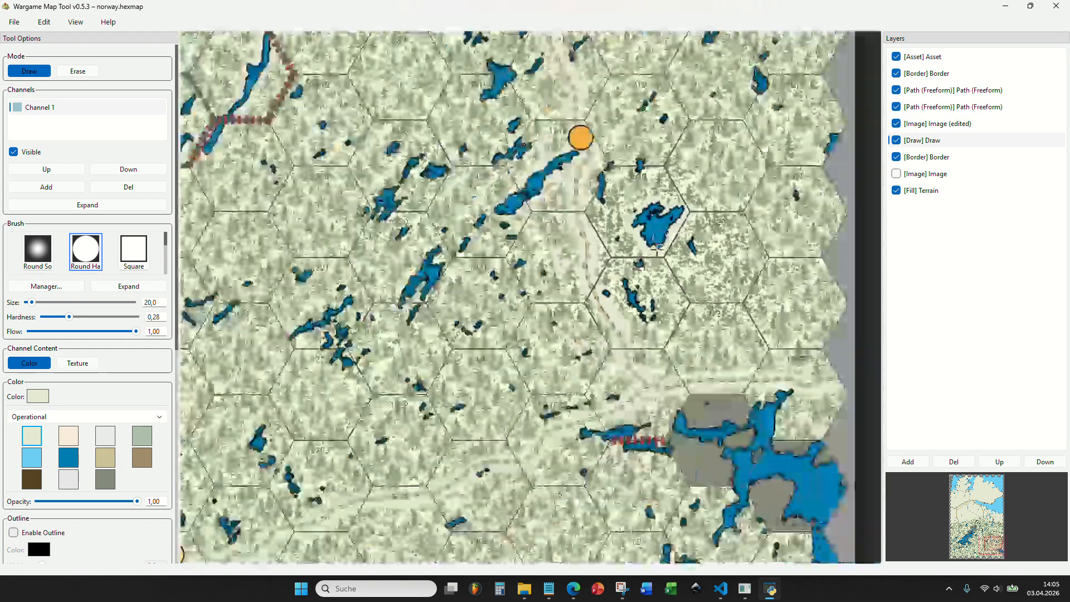
pyautogui.scroll(5, 680, 286)
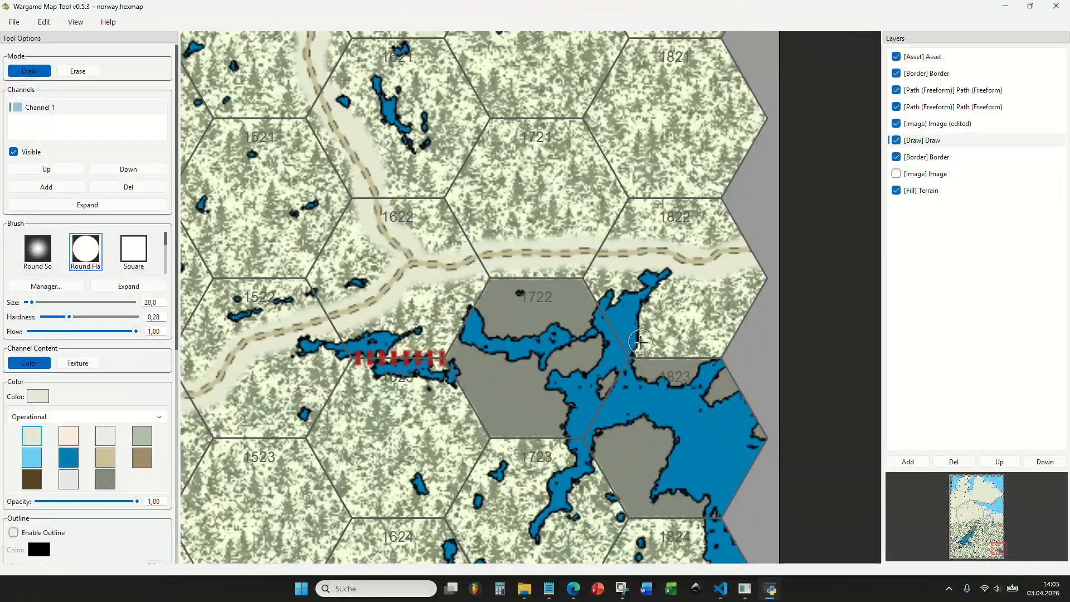
pyautogui.moveTo(640, 342)
pyautogui.mouseDown()
pyautogui.moveTo(641, 314)
pyautogui.moveTo(667, 280)
pyautogui.mouseUp()
pyautogui.moveTo(687, 335); pyautogui.dragTo(668, 281)
pyautogui.moveTo(545, 396)
pyautogui.mouseDown()
pyautogui.moveTo(511, 478)
pyautogui.moveTo(546, 459)
pyautogui.moveTo(568, 406)
pyautogui.moveTo(466, 326)
pyautogui.mouseUp()
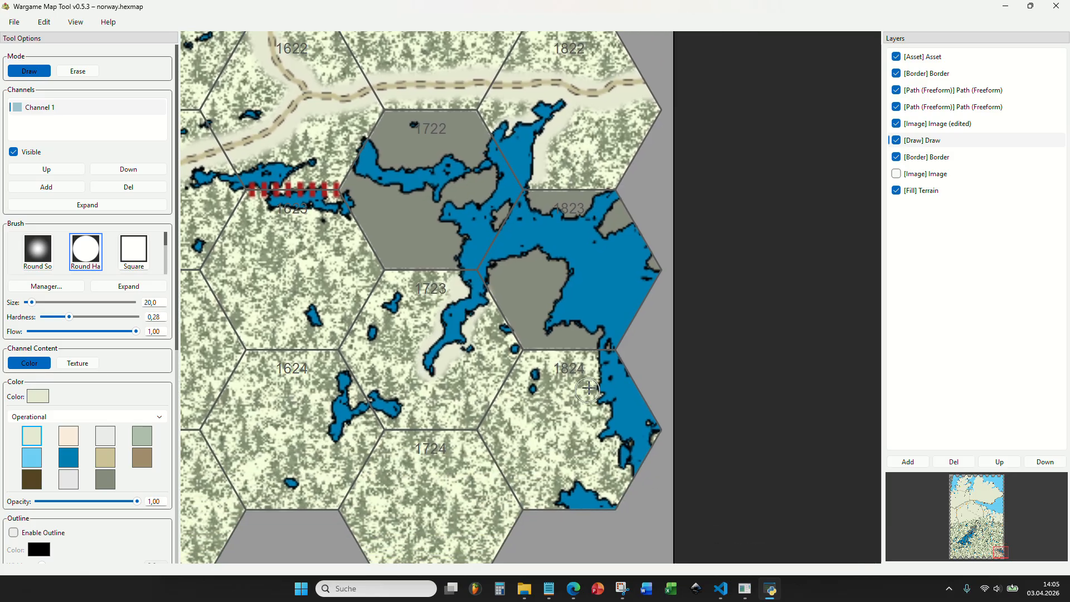
# Brush a pale shoreline in hex 1824 and a clearing around the branching lake in hex 1624.
pyautogui.moveTo(598, 365); pyautogui.dragTo(588, 381)
pyautogui.moveTo(602, 435)
pyautogui.mouseDown()
pyautogui.moveTo(631, 479)
pyautogui.moveTo(618, 495)
pyautogui.moveTo(563, 492)
pyautogui.mouseUp()
pyautogui.moveTo(388, 423); pyautogui.dragTo(478, 451)
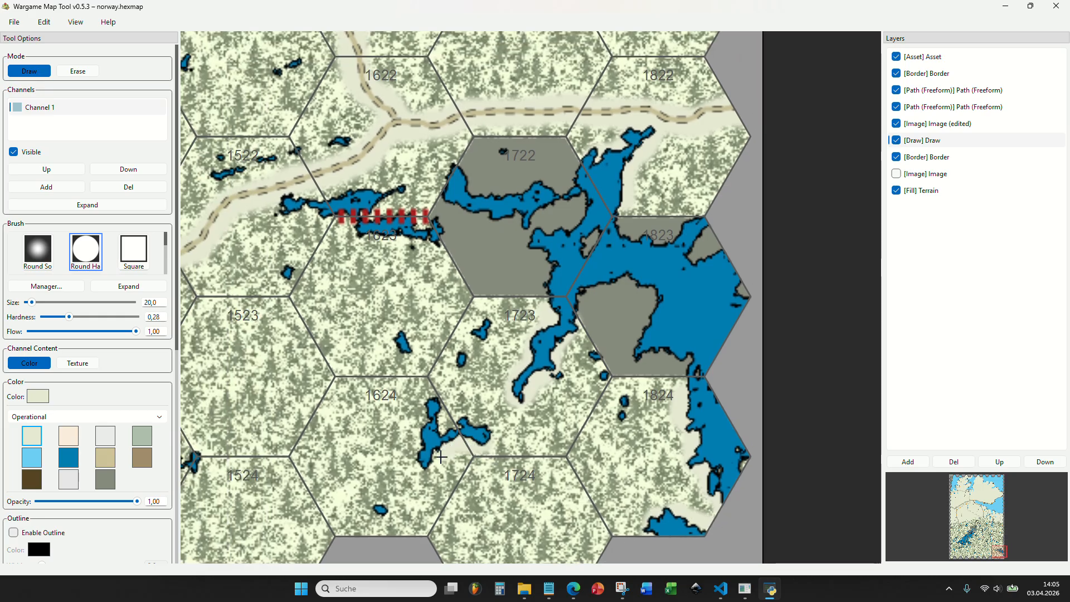
pyautogui.moveTo(432, 409); pyautogui.dragTo(474, 415)
# Brush pale clearings around the elongated lakes in hexes 1320 and 1221.
pyautogui.moveTo(405, 232)
pyautogui.mouseDown()
pyautogui.moveTo(569, 329)
pyautogui.moveTo(513, 327)
pyautogui.moveTo(463, 295)
pyautogui.moveTo(564, 287)
pyautogui.mouseUp()
pyautogui.scroll(-6, 502, 307)
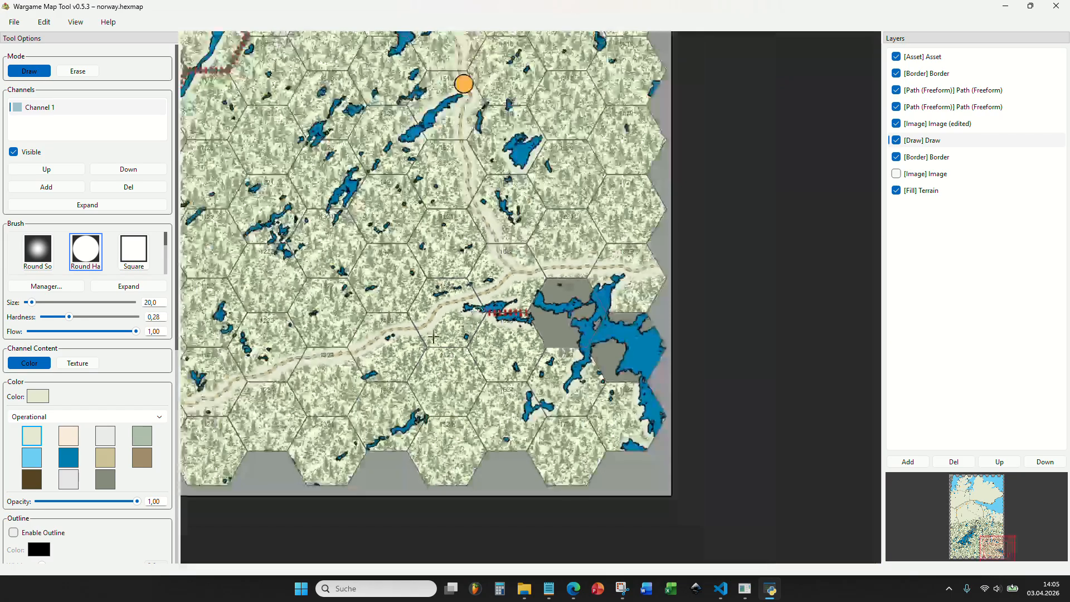
pyautogui.moveTo(435, 310); pyautogui.dragTo(666, 295)
pyautogui.moveTo(585, 198); pyautogui.dragTo(615, 283)
pyautogui.scroll(3, 571, 361)
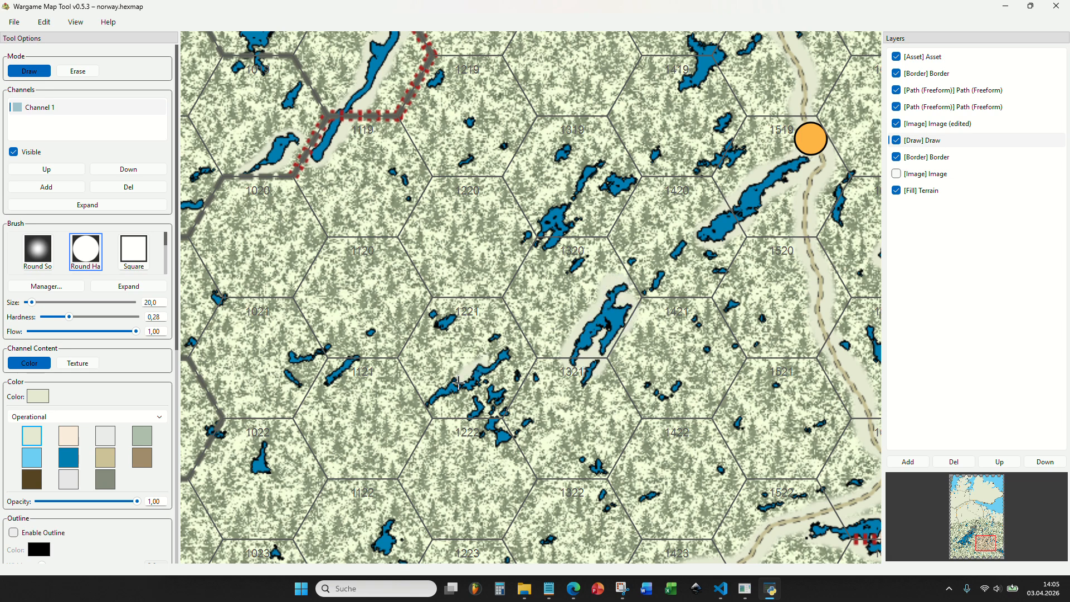
pyautogui.moveTo(510, 347); pyautogui.dragTo(482, 397)
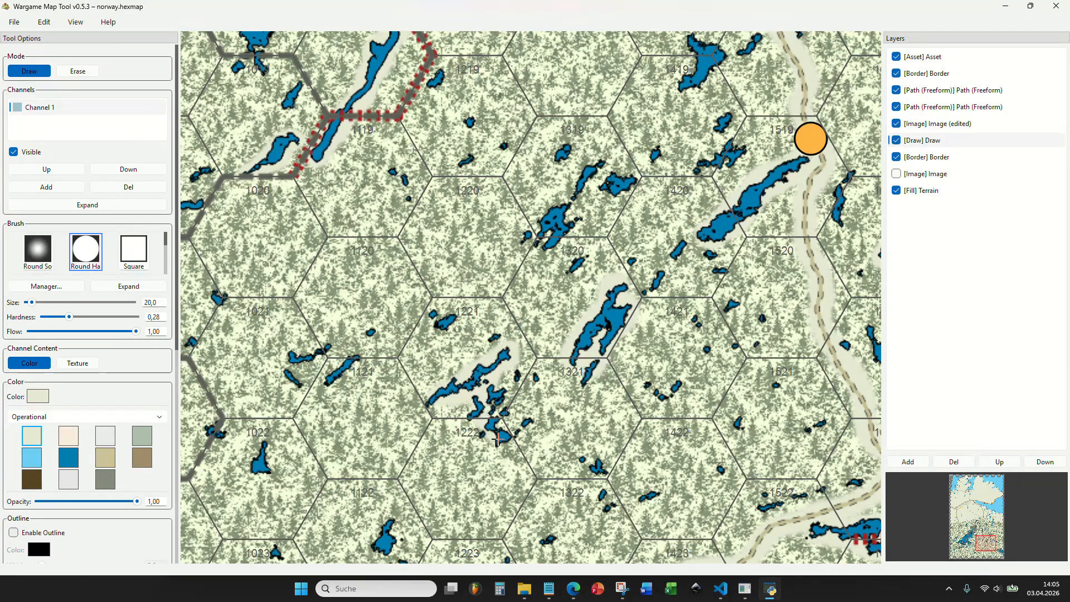
# Brush pale clearings around the lakes in hexes 1319, 1419, 1418 and 1417.
pyautogui.moveTo(540, 296); pyautogui.dragTo(541, 384)
pyautogui.moveTo(565, 316)
pyautogui.mouseDown()
pyautogui.moveTo(557, 334)
pyautogui.moveTo(556, 305)
pyautogui.mouseUp()
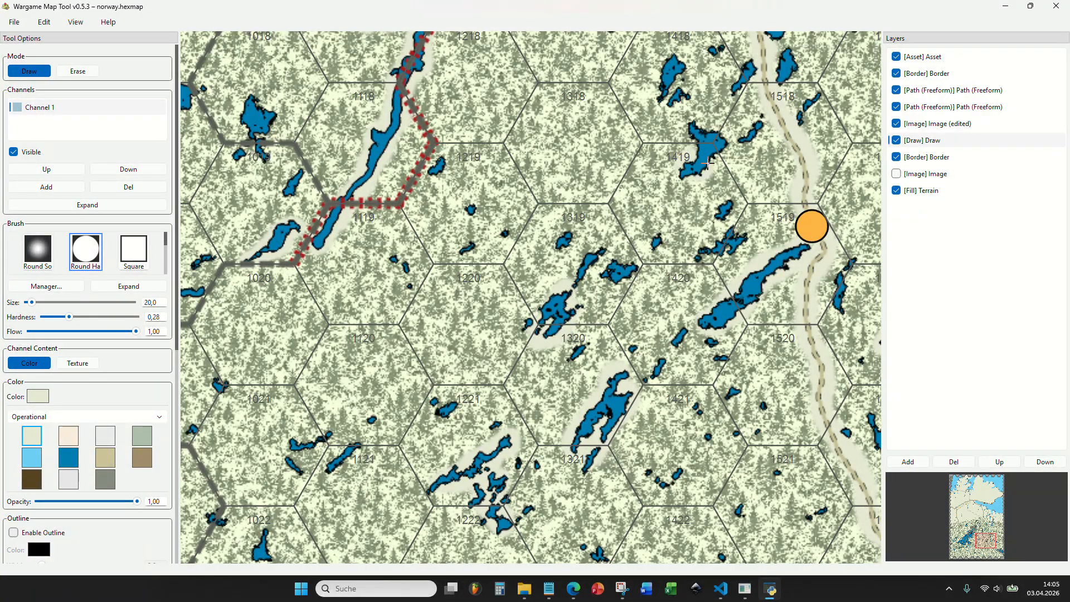
pyautogui.moveTo(677, 167); pyautogui.dragTo(619, 297)
pyautogui.moveTo(631, 214); pyautogui.dragTo(636, 195)
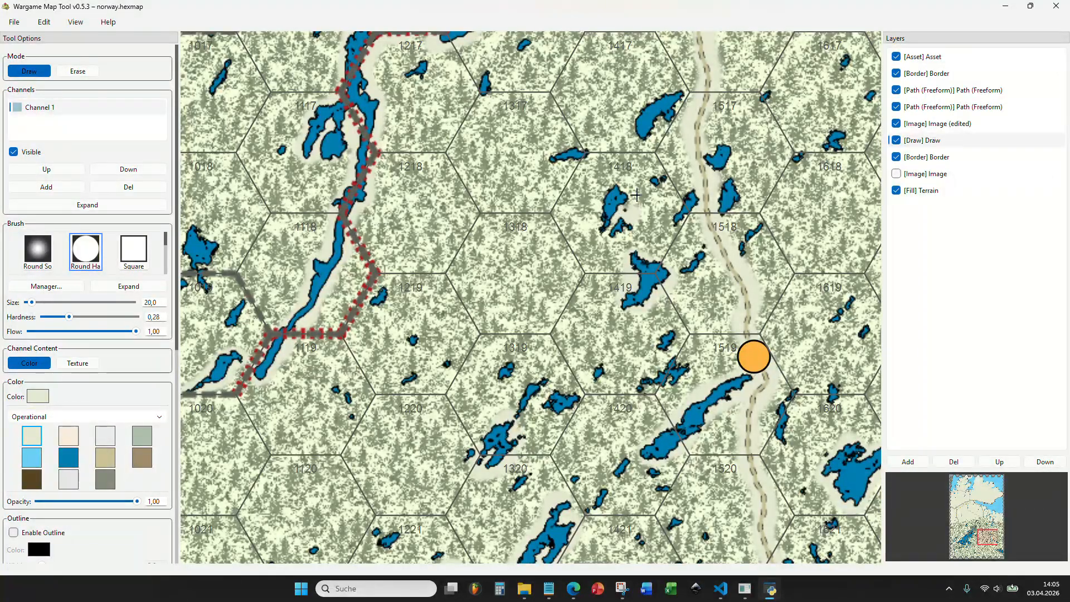
pyautogui.moveTo(630, 129); pyautogui.dragTo(671, 91)
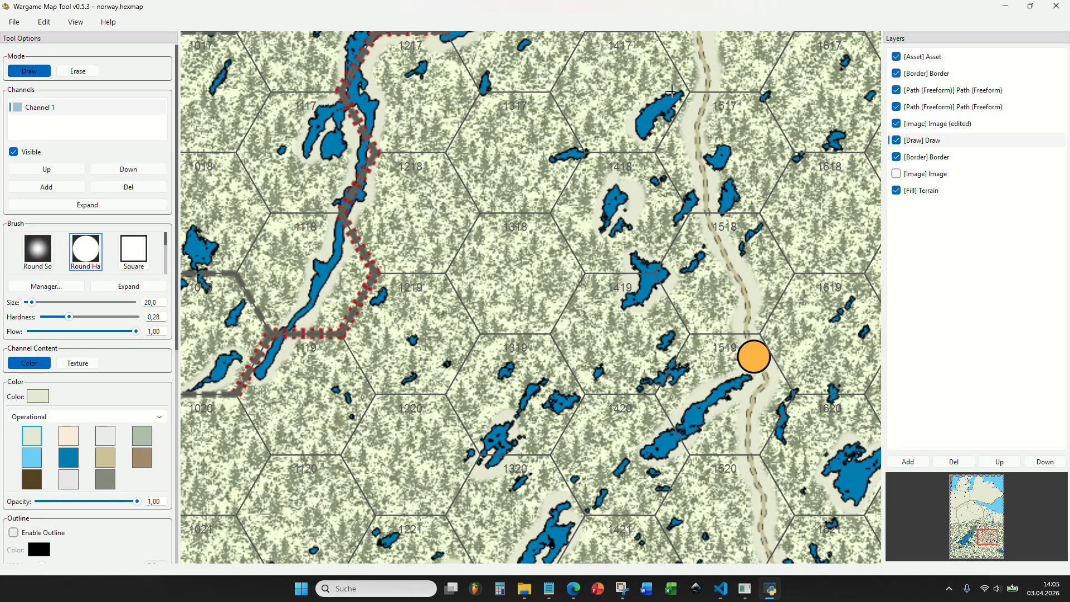
pyautogui.moveTo(574, 153); pyautogui.dragTo(582, 159)
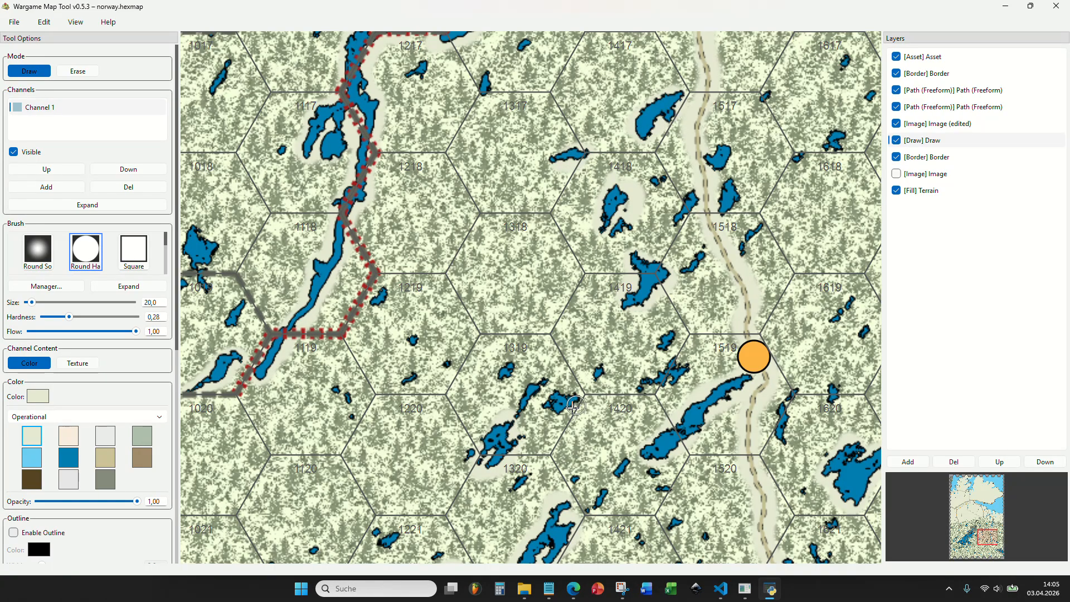
# Brush pale clearings along the long lake in hexes 0621 and 0622 and beside the lake in hex 0721.
pyautogui.scroll(-4, 507, 415)
pyautogui.moveTo(533, 381)
pyautogui.mouseDown()
pyautogui.moveTo(531, 398)
pyautogui.moveTo(673, 211)
pyautogui.mouseUp()
pyautogui.moveTo(521, 411); pyautogui.dragTo(565, 334)
pyautogui.moveTo(296, 298)
pyautogui.mouseDown()
pyautogui.moveTo(478, 329)
pyautogui.moveTo(539, 278)
pyautogui.mouseUp()
pyautogui.scroll(4, 478, 330)
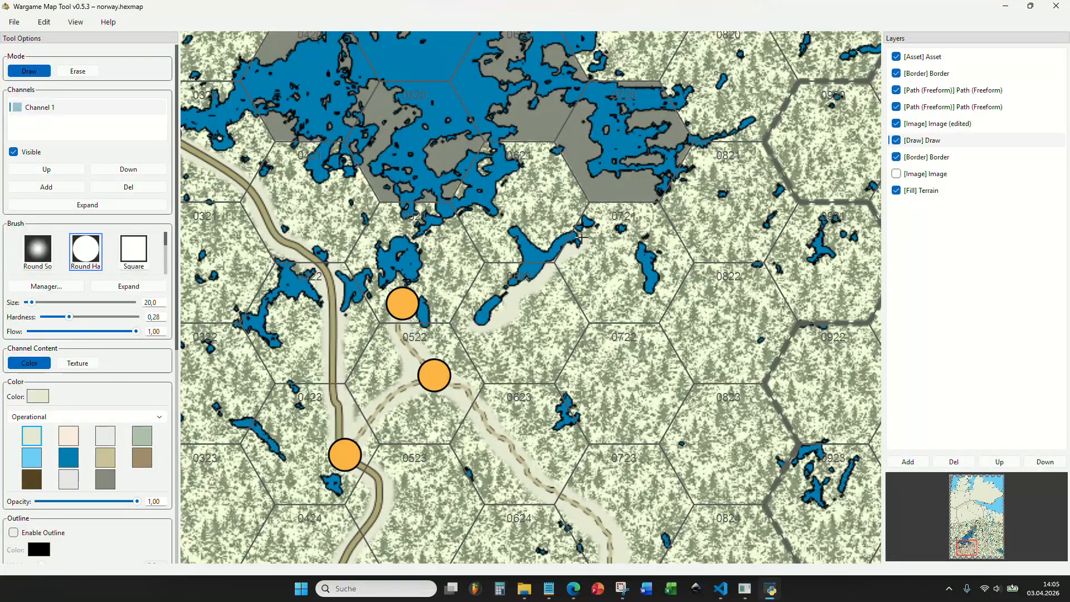
pyautogui.moveTo(522, 234); pyautogui.dragTo(517, 258)
pyautogui.moveTo(652, 248)
pyautogui.mouseDown()
pyautogui.moveTo(636, 263)
pyautogui.moveTo(653, 271)
pyautogui.mouseUp()
# Brush pale clearings around the narrow lake between hexes 0322 and 0423 and the lake in hex 0222.
pyautogui.moveTo(270, 420); pyautogui.dragTo(455, 446)
pyautogui.scroll(3, 455, 446)
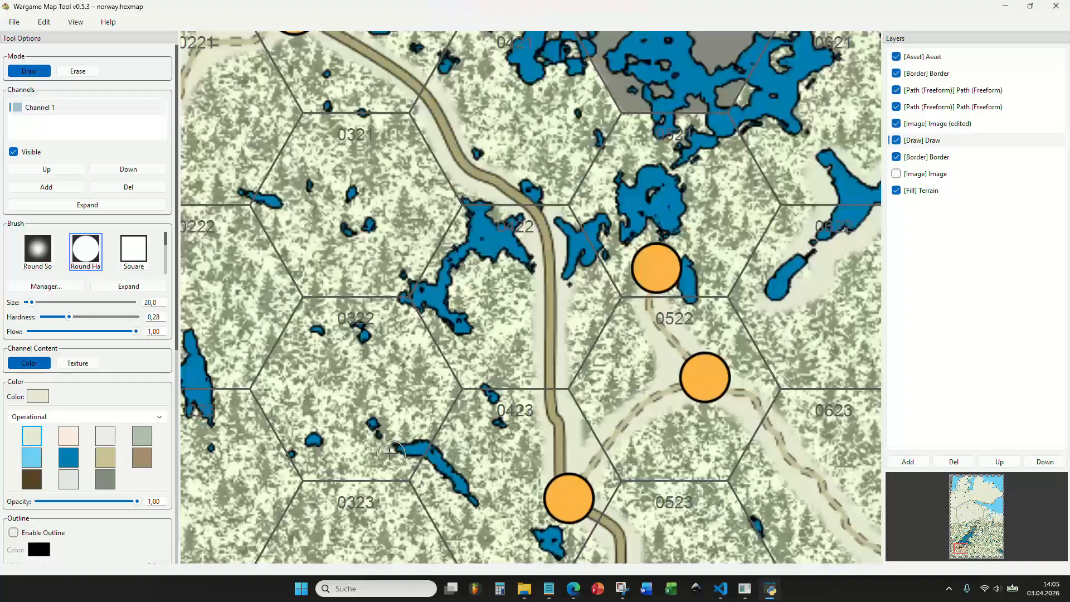
pyautogui.moveTo(391, 455)
pyautogui.mouseDown()
pyautogui.moveTo(460, 473)
pyautogui.moveTo(422, 453)
pyautogui.moveTo(538, 453)
pyautogui.mouseUp()
pyautogui.moveTo(358, 440); pyautogui.dragTo(341, 349)
pyautogui.moveTo(327, 425); pyautogui.dragTo(335, 441)
# Brush pale shore clearings around the branching lake in hex 0422 and the small lake just east of it.
pyautogui.moveTo(611, 309); pyautogui.dragTo(546, 368)
pyautogui.moveTo(501, 386)
pyautogui.mouseDown()
pyautogui.moveTo(542, 384)
pyautogui.moveTo(575, 337)
pyautogui.moveTo(607, 352)
pyautogui.mouseUp()
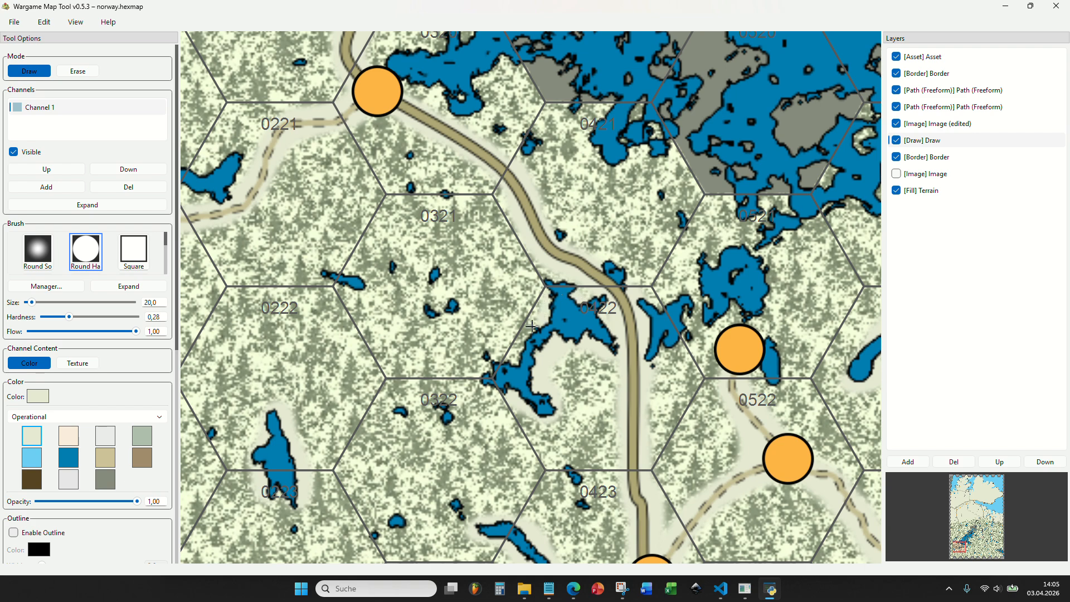
pyautogui.moveTo(532, 327); pyautogui.dragTo(483, 384)
pyautogui.moveTo(690, 326)
pyautogui.mouseDown()
pyautogui.moveTo(684, 335)
pyautogui.moveTo(668, 292)
pyautogui.moveTo(743, 245)
pyautogui.moveTo(717, 294)
pyautogui.mouseUp()
# Brush a pale clearing around the lake in hex 0120 near the western map edge.
pyautogui.scroll(-4, 692, 311)
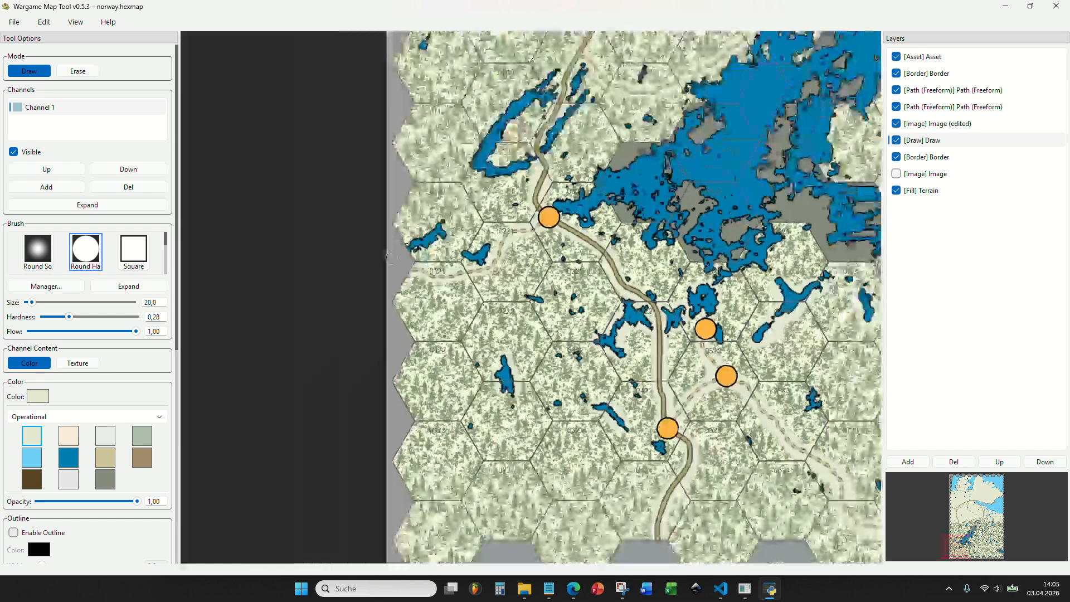
pyautogui.scroll(2, 492, 247)
pyautogui.scroll(1, 430, 223)
pyautogui.moveTo(430, 223); pyautogui.dragTo(392, 230)
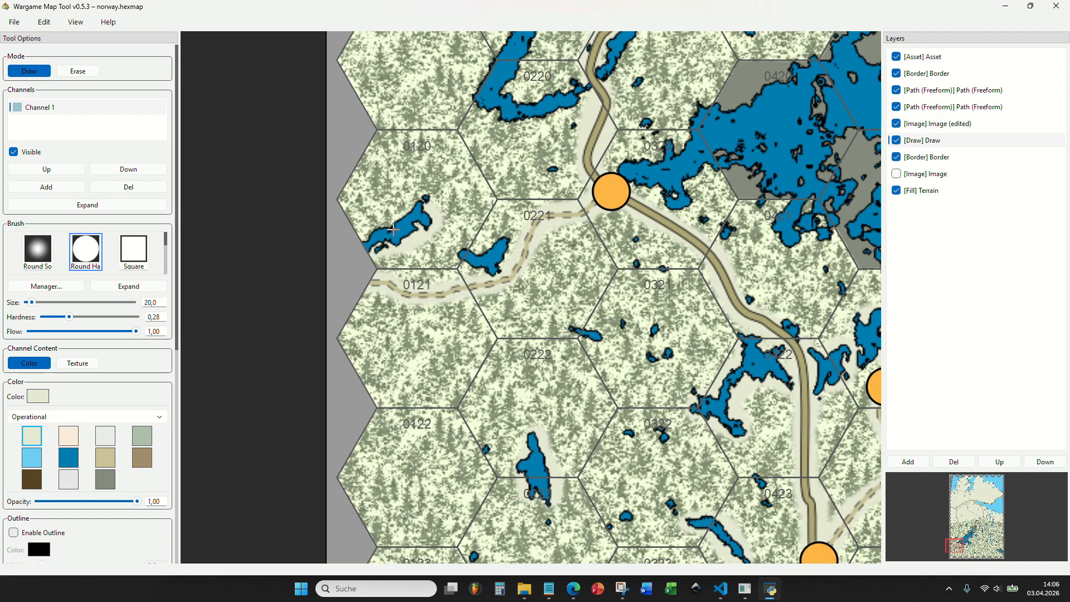
# Brush pale clearings along the outer and inner shores of the curved lake in hexes 0219 and 0220.
pyautogui.moveTo(471, 186)
pyautogui.mouseDown()
pyautogui.moveTo(444, 269)
pyautogui.moveTo(350, 421)
pyautogui.mouseUp()
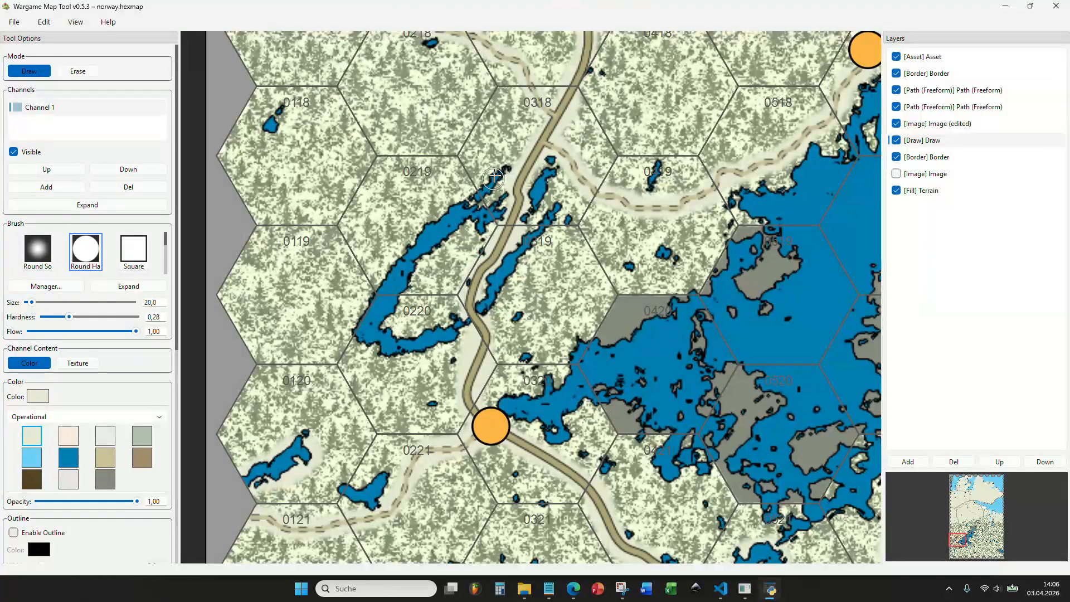
pyautogui.moveTo(493, 179)
pyautogui.mouseDown()
pyautogui.moveTo(410, 236)
pyautogui.moveTo(360, 312)
pyautogui.mouseUp()
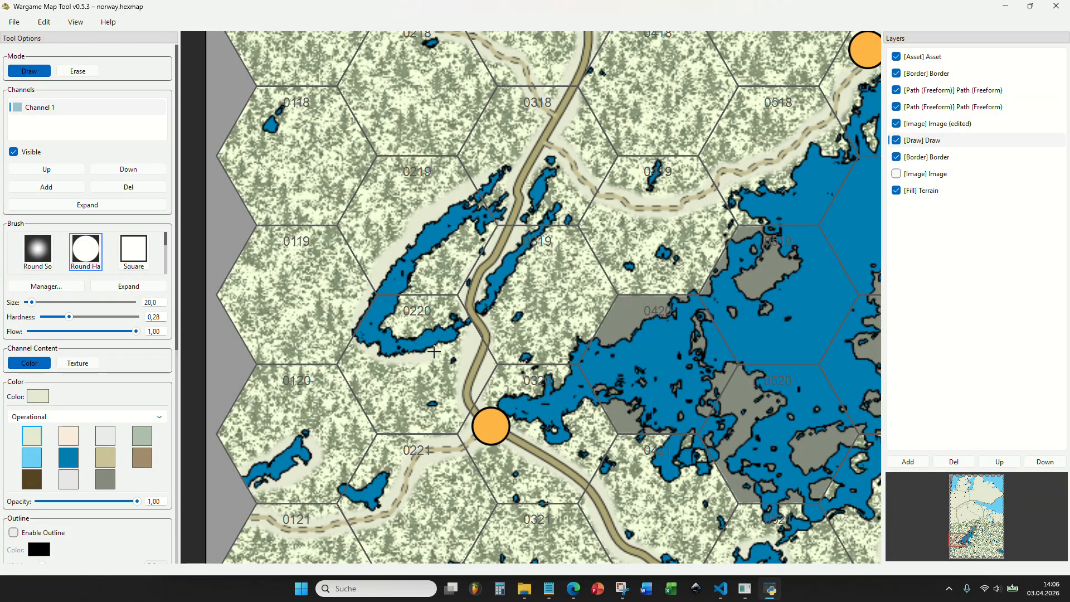
pyautogui.moveTo(437, 325)
pyautogui.mouseDown()
pyautogui.moveTo(390, 323)
pyautogui.moveTo(426, 254)
pyautogui.moveTo(480, 228)
pyautogui.mouseUp()
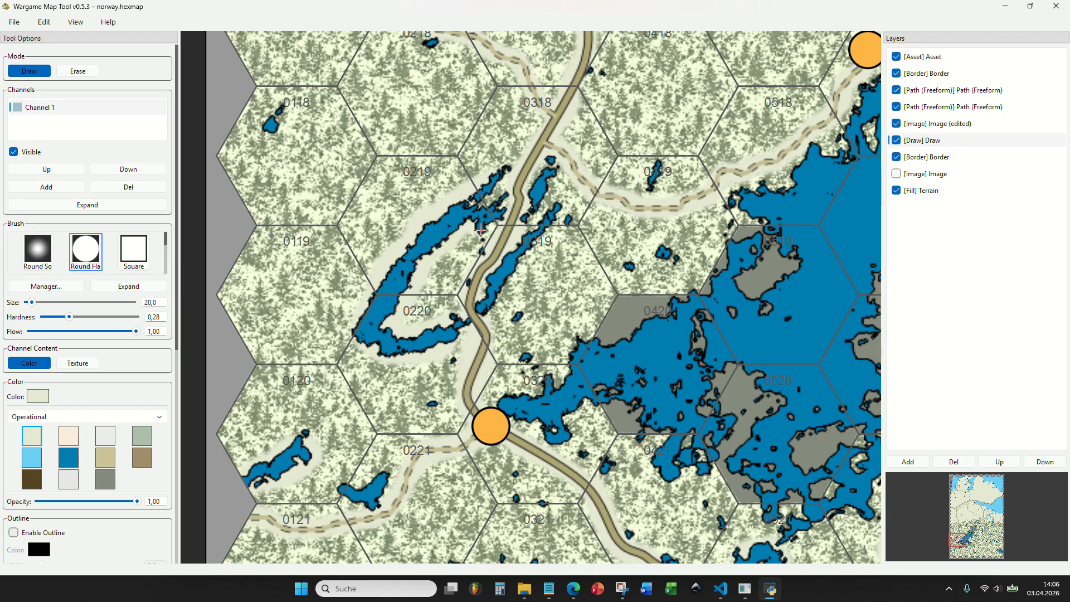
# Brush pale clearings along the narrow lake east of the road in hex 0319 and around the two elongated lakes in hex 0615.
pyautogui.moveTo(493, 310)
pyautogui.mouseDown()
pyautogui.moveTo(542, 230)
pyautogui.moveTo(479, 370)
pyautogui.mouseUp()
pyautogui.scroll(-5, 561, 236)
pyautogui.moveTo(637, 136); pyautogui.dragTo(579, 266)
pyautogui.scroll(2, 580, 267)
pyautogui.scroll(2, 579, 267)
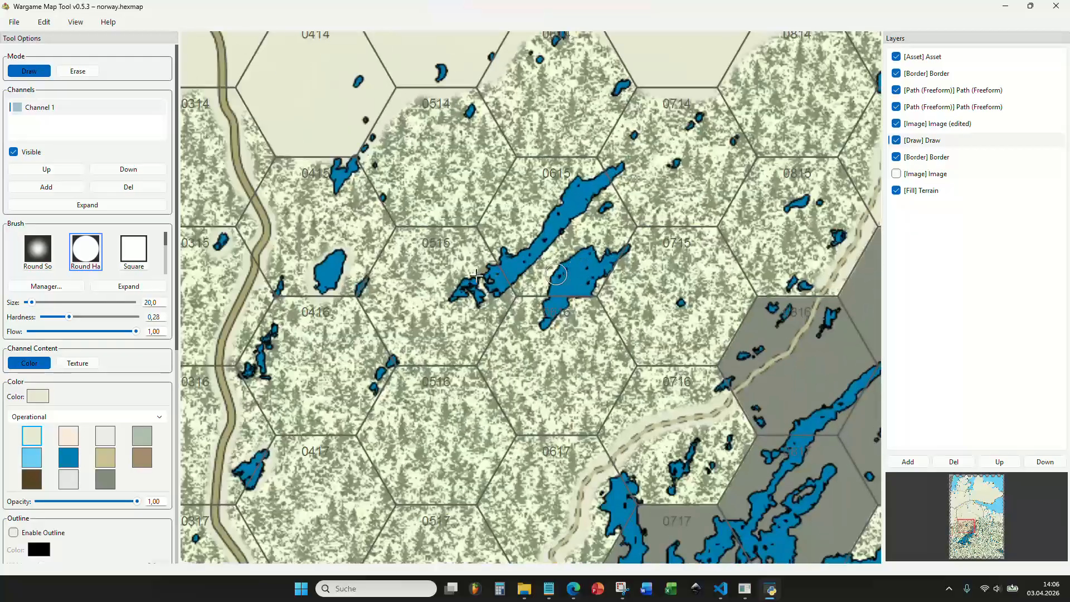
pyautogui.moveTo(471, 268); pyautogui.dragTo(578, 181)
pyautogui.moveTo(630, 153)
pyautogui.mouseDown()
pyautogui.moveTo(574, 225)
pyautogui.moveTo(464, 301)
pyautogui.moveTo(603, 244)
pyautogui.mouseUp()
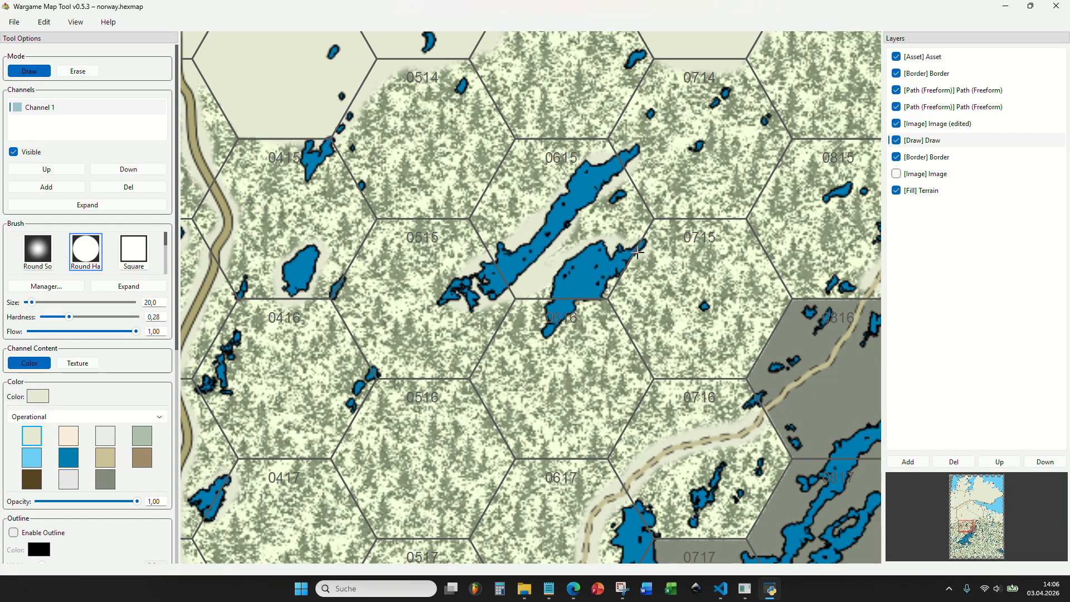
# Brush pale clearings around the small lakes just east of the main road in hexes 0415 and 0417.
pyautogui.scroll(-4, 564, 323)
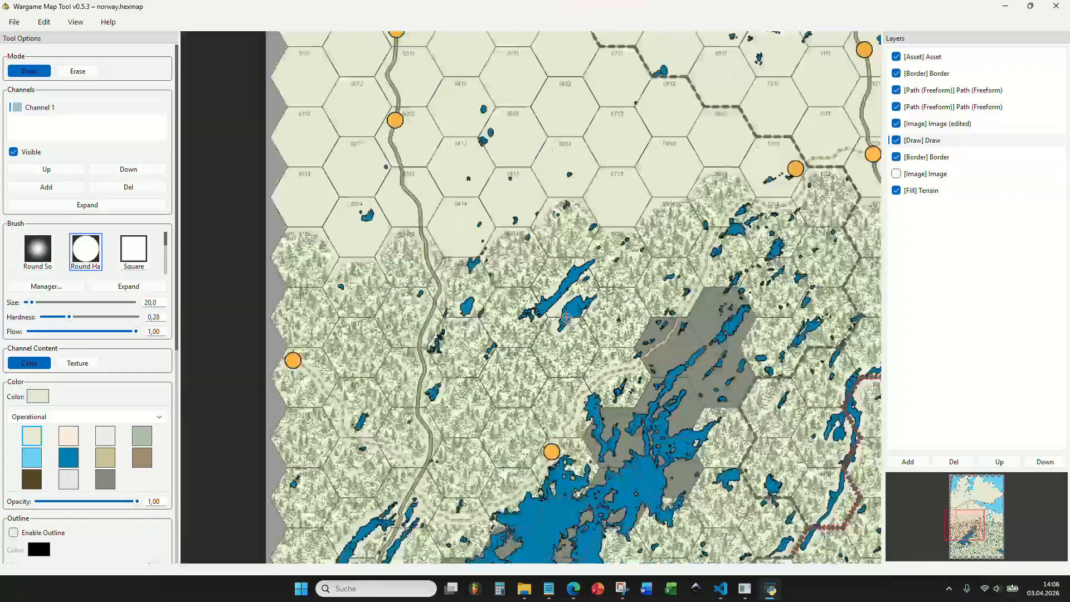
pyautogui.scroll(2, 430, 376)
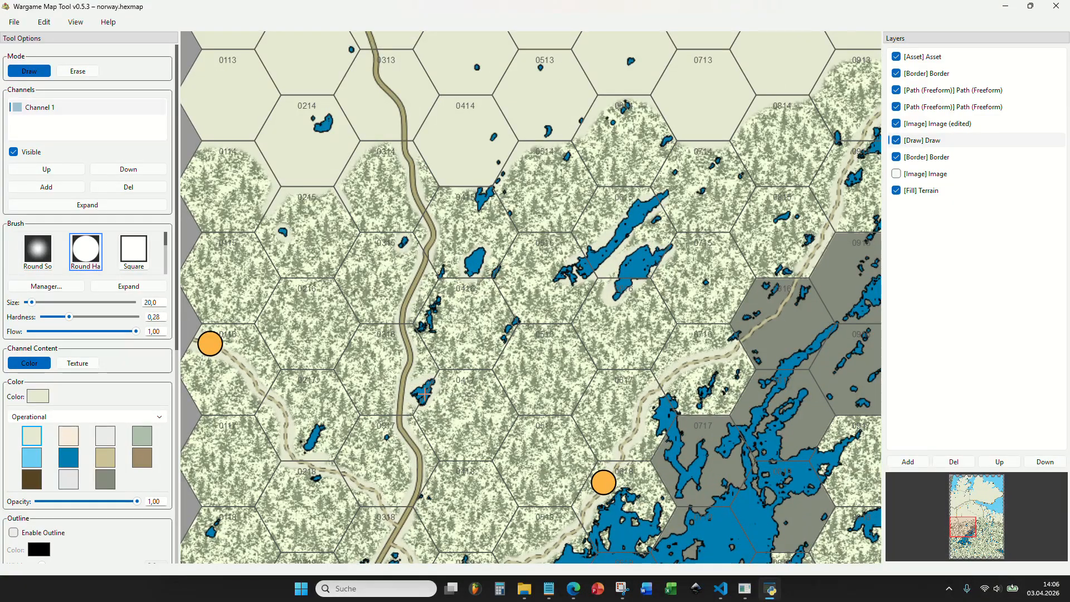
pyautogui.moveTo(435, 383); pyautogui.dragTo(404, 400)
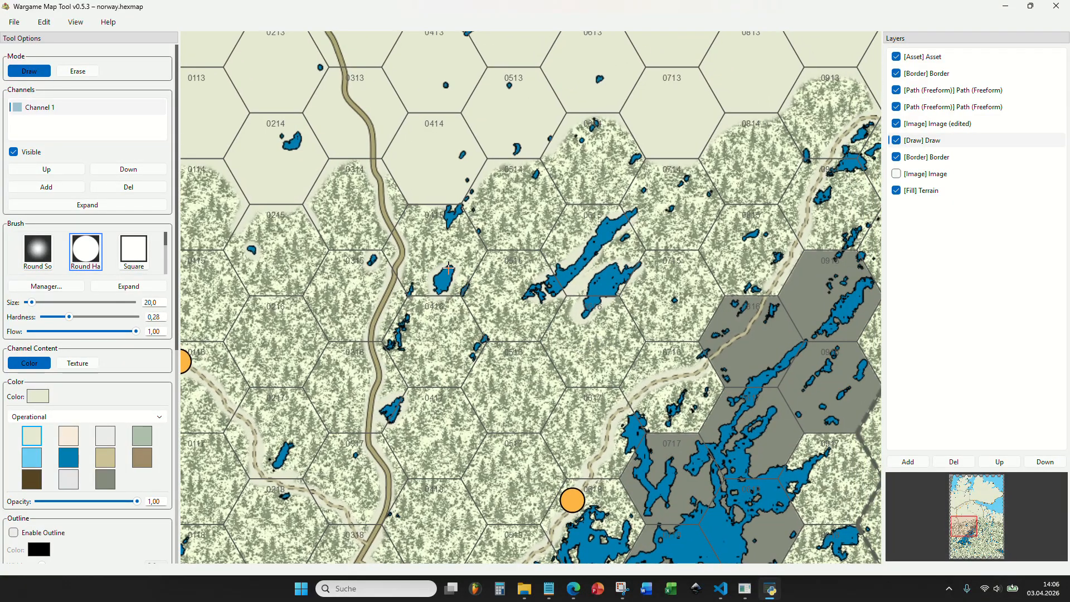
pyautogui.moveTo(574, 250); pyautogui.dragTo(416, 341)
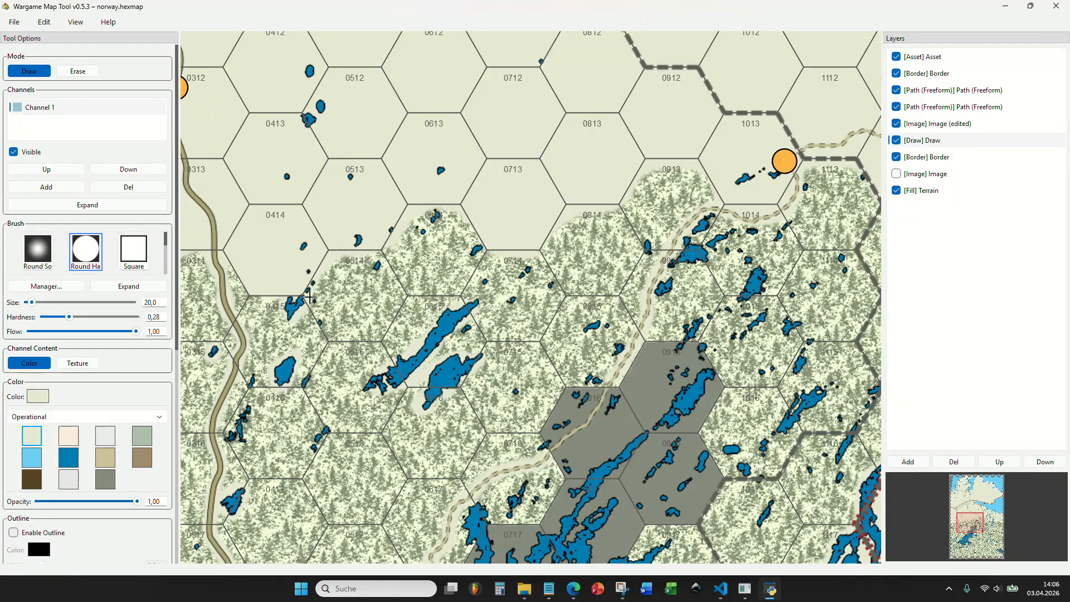
# Brush pale clearings around the lakes in hexes 0914 and 1014 and the elongated lake between hexes 1016 and 1115.
pyautogui.moveTo(696, 242)
pyautogui.mouseDown()
pyautogui.moveTo(513, 293)
pyautogui.moveTo(520, 317)
pyautogui.mouseUp()
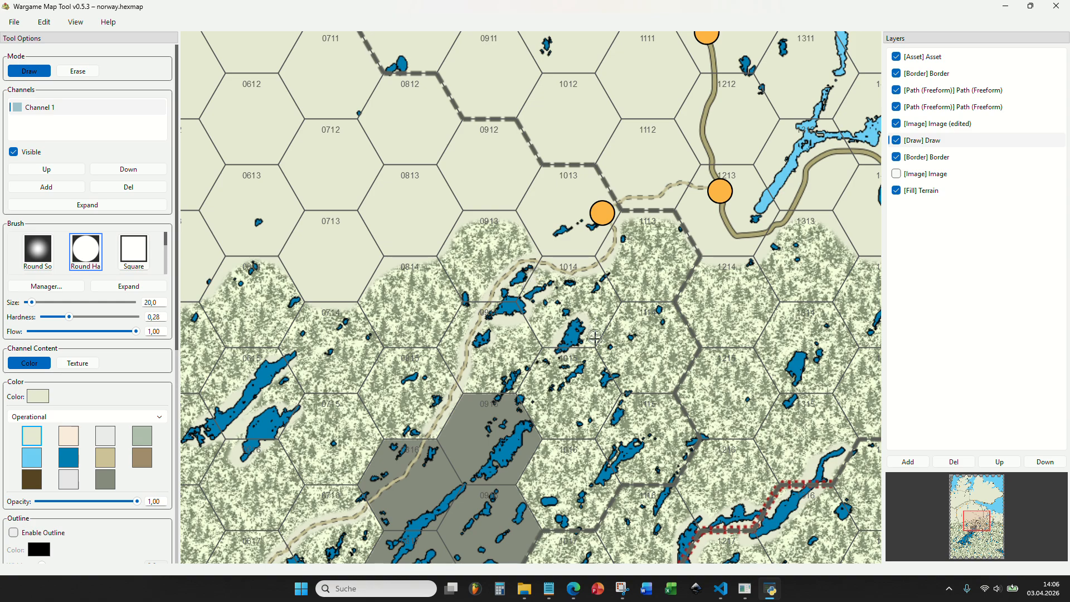
pyautogui.moveTo(595, 337); pyautogui.dragTo(572, 281)
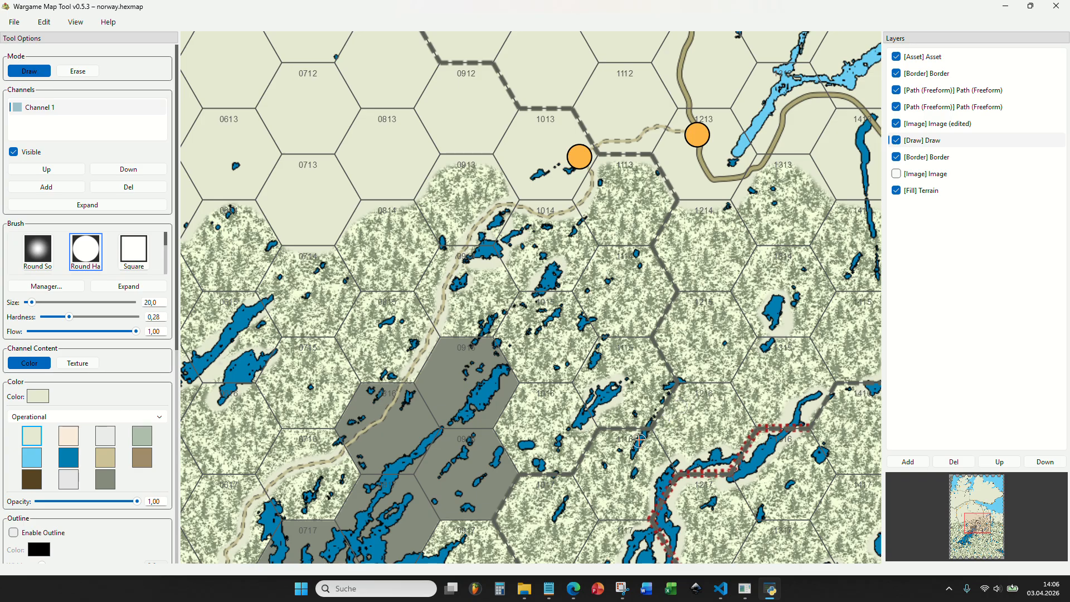
pyautogui.moveTo(643, 450)
pyautogui.mouseDown()
pyautogui.moveTo(645, 385)
pyautogui.moveTo(672, 292)
pyautogui.mouseUp()
pyautogui.scroll(5, 565, 266)
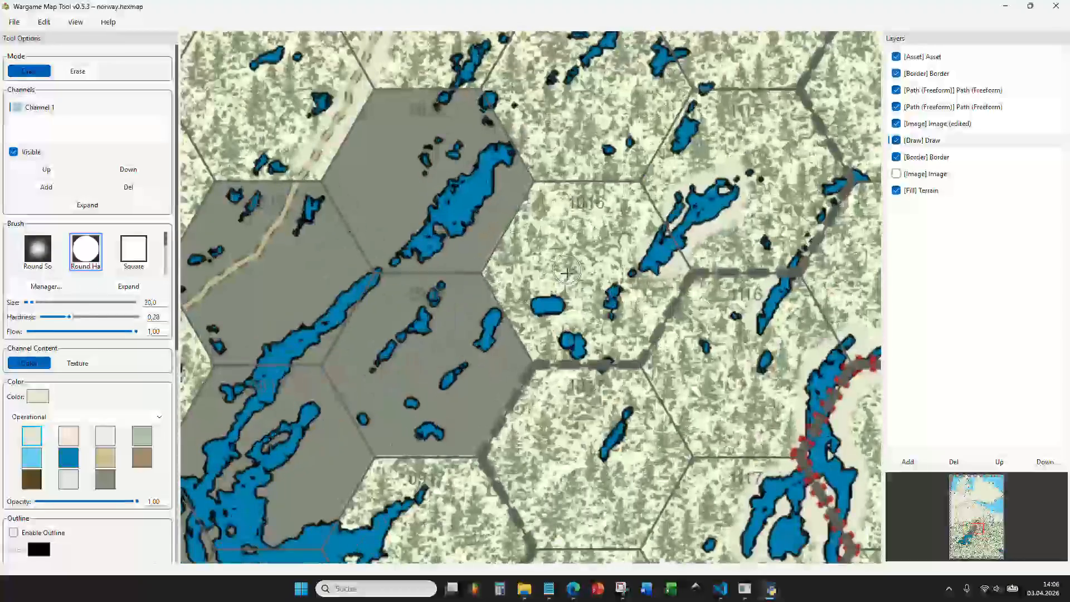
pyautogui.scroll(-5, 539, 299)
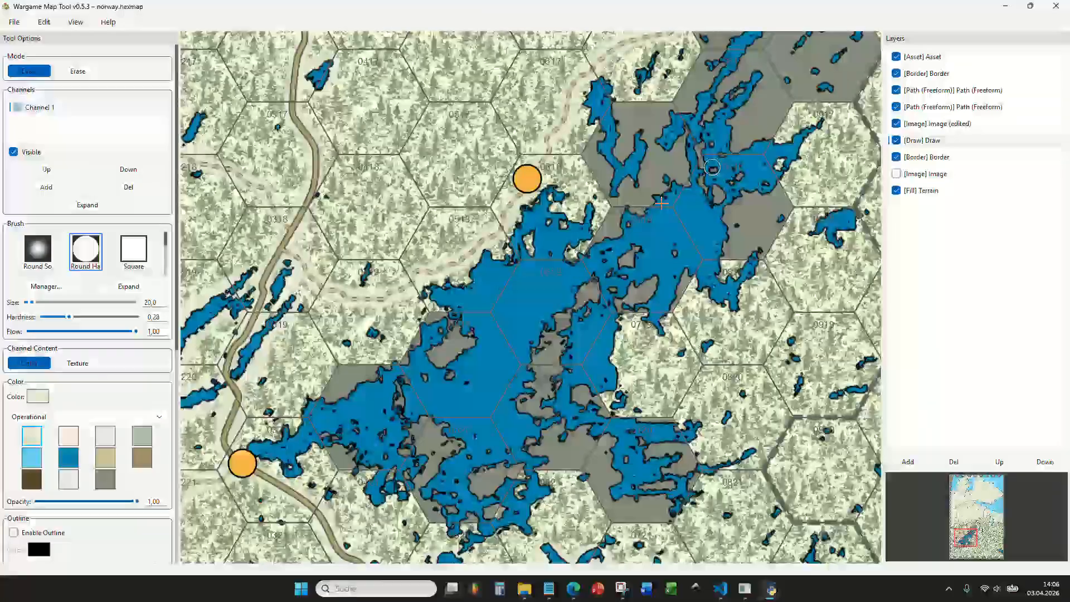
# Brush a pale shore clearing along the large lake's western bay beside the town in hex 0320.
pyautogui.scroll(4, 484, 268)
pyautogui.moveTo(413, 317); pyautogui.dragTo(719, 143)
pyautogui.scroll(-4, 540, 290)
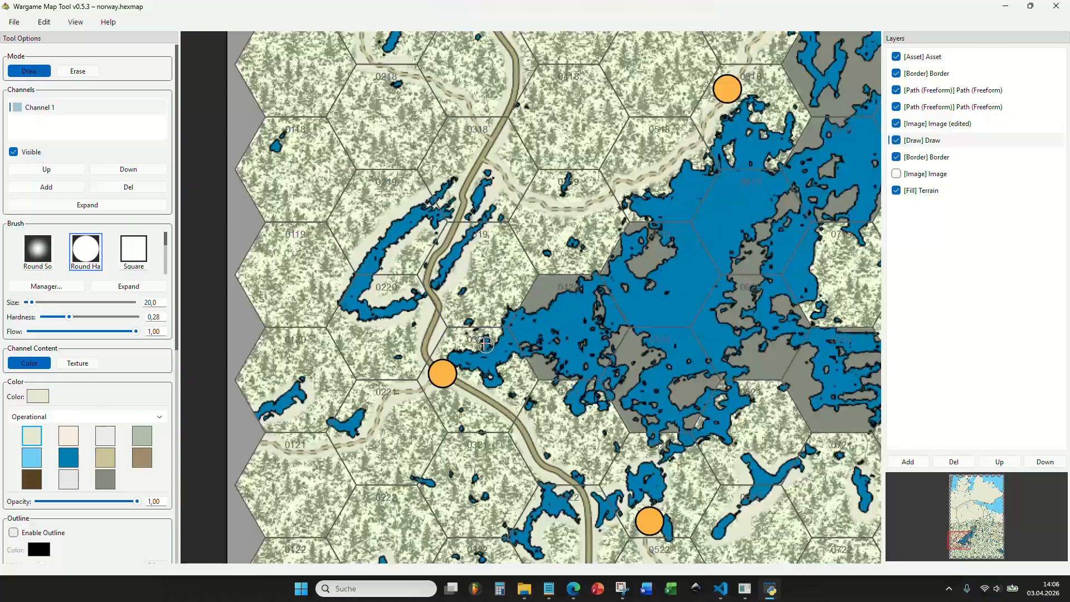
pyautogui.scroll(3, 473, 365)
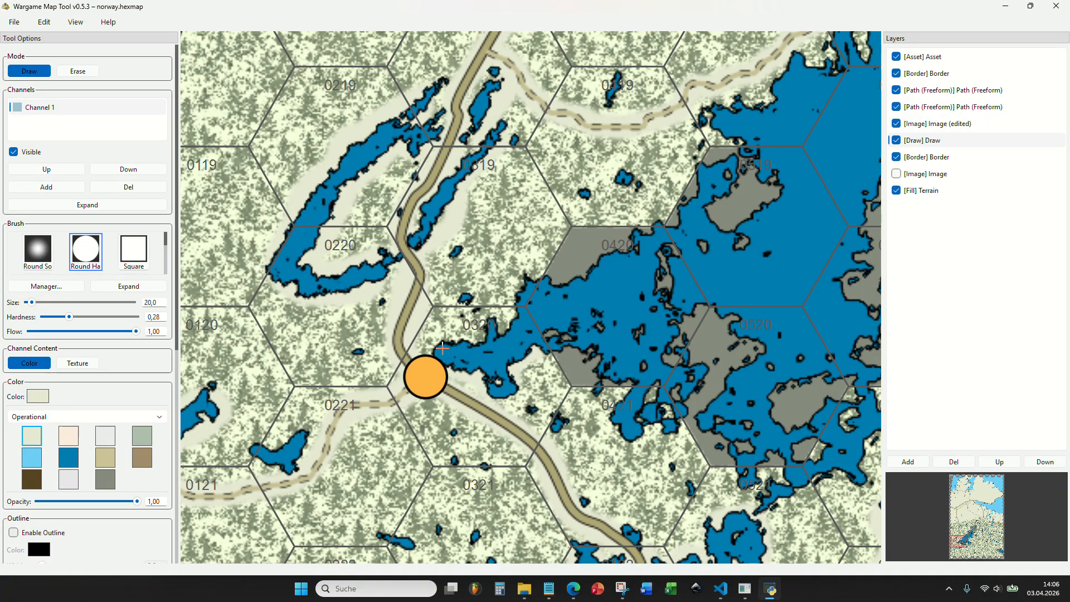
pyautogui.moveTo(442, 348); pyautogui.dragTo(410, 357)
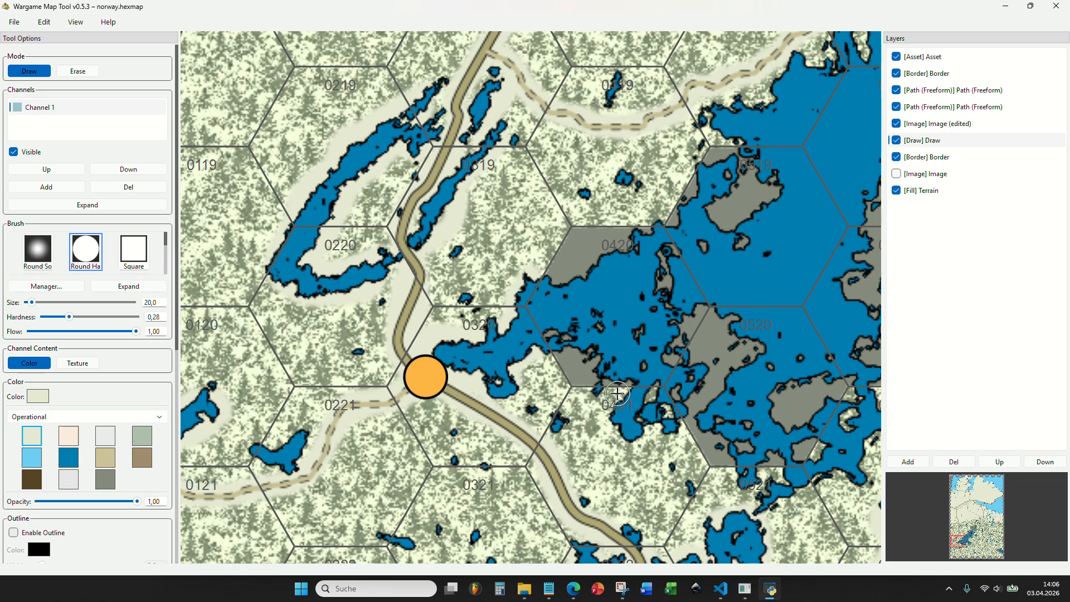
# Brush pale clearings along the large lake's northwestern shore through hexes 0518 and 0618, up to the arm's tip between hexes 0617 and 0717.
pyautogui.moveTo(658, 368); pyautogui.dragTo(537, 511)
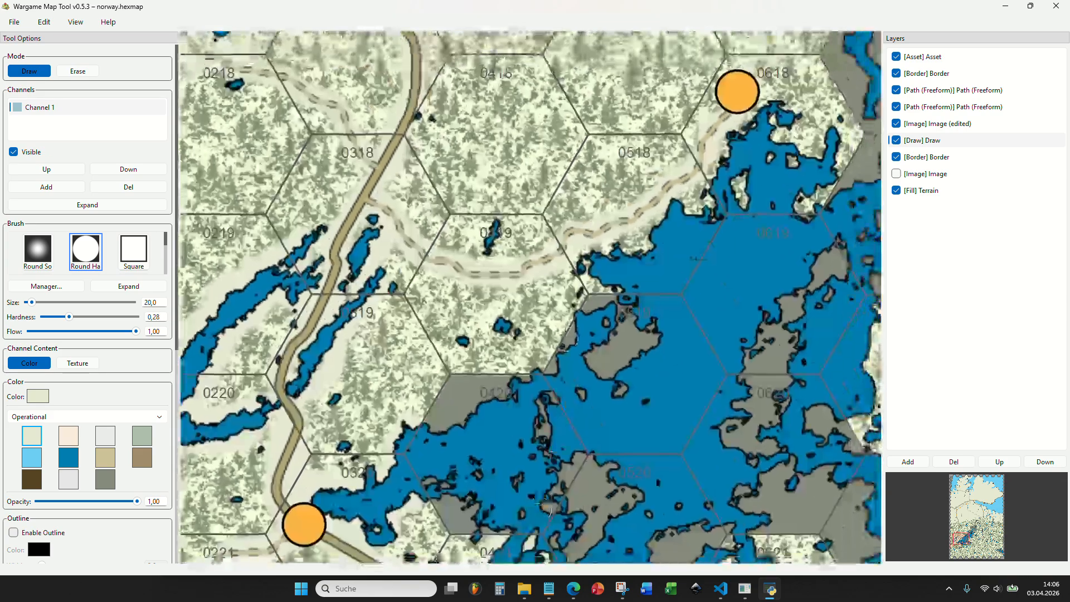
pyautogui.moveTo(606, 276); pyautogui.dragTo(514, 315)
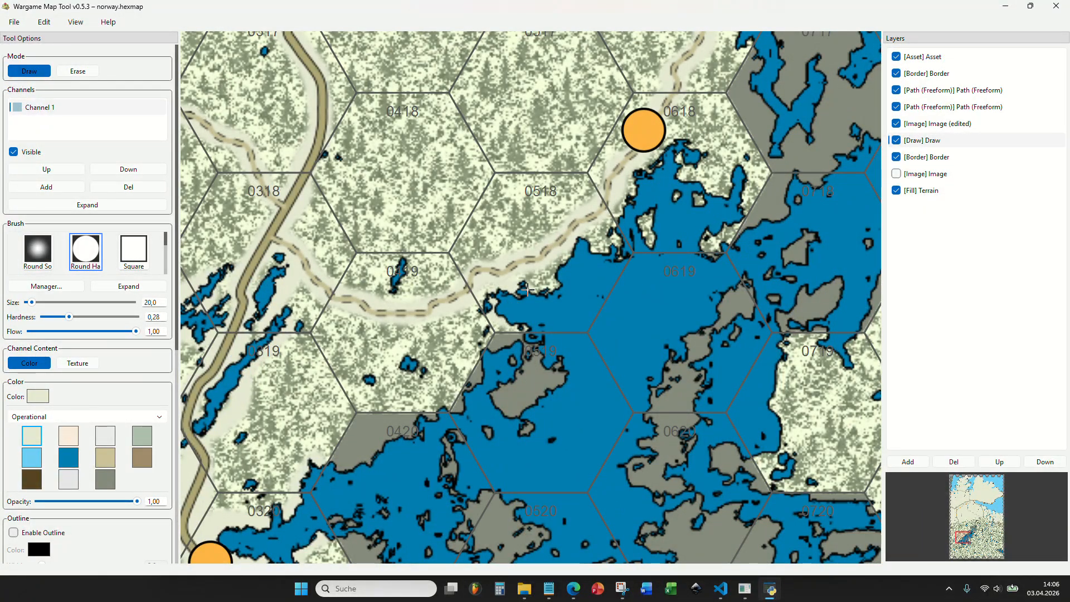
pyautogui.moveTo(663, 238); pyautogui.dragTo(608, 270)
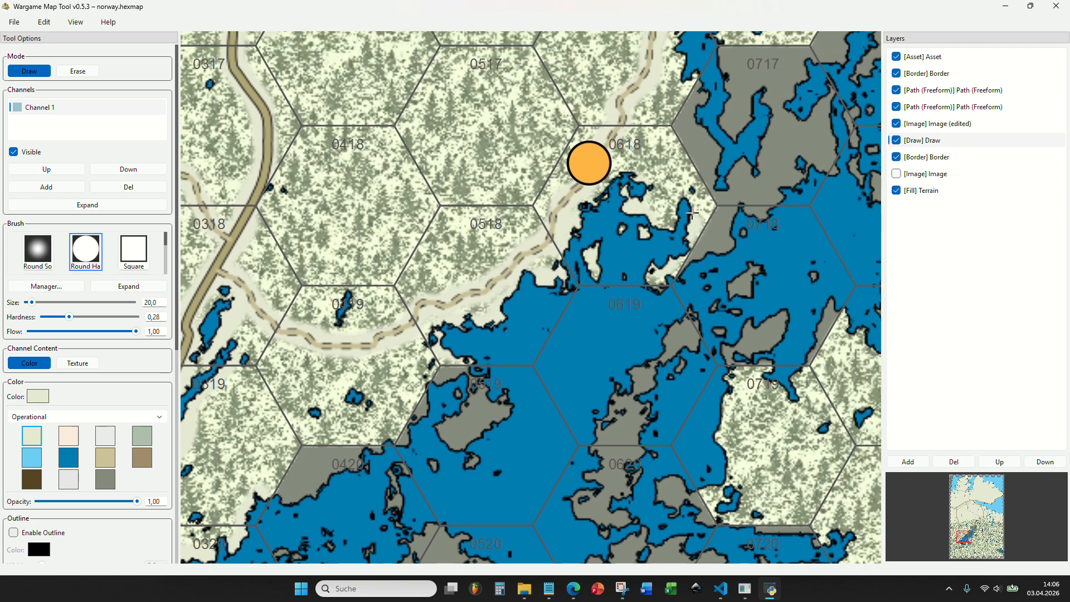
pyautogui.moveTo(652, 228); pyautogui.dragTo(411, 473)
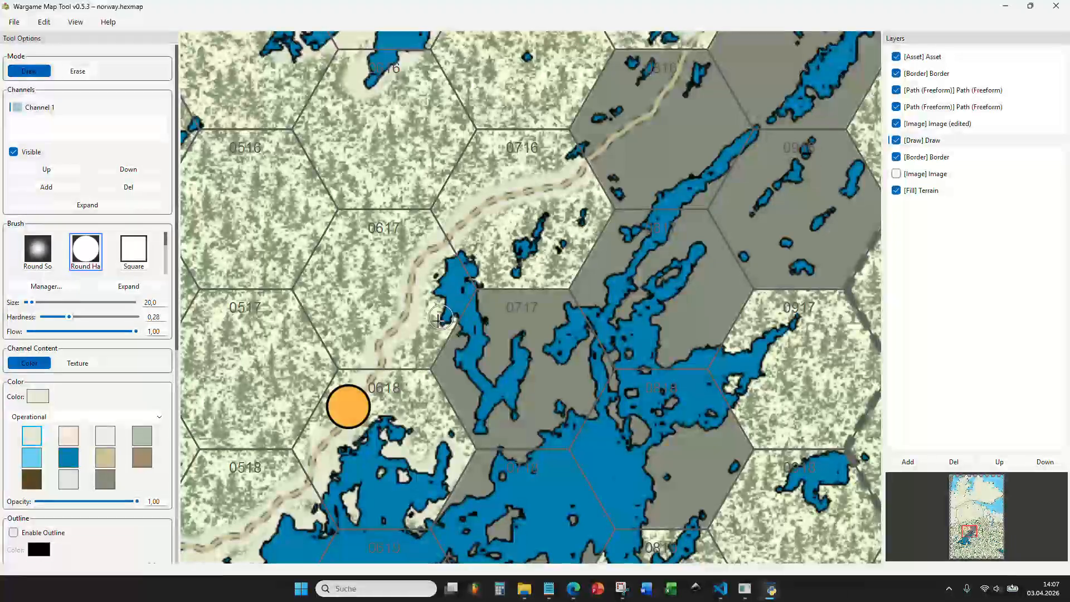
pyautogui.moveTo(453, 255); pyautogui.dragTo(475, 270)
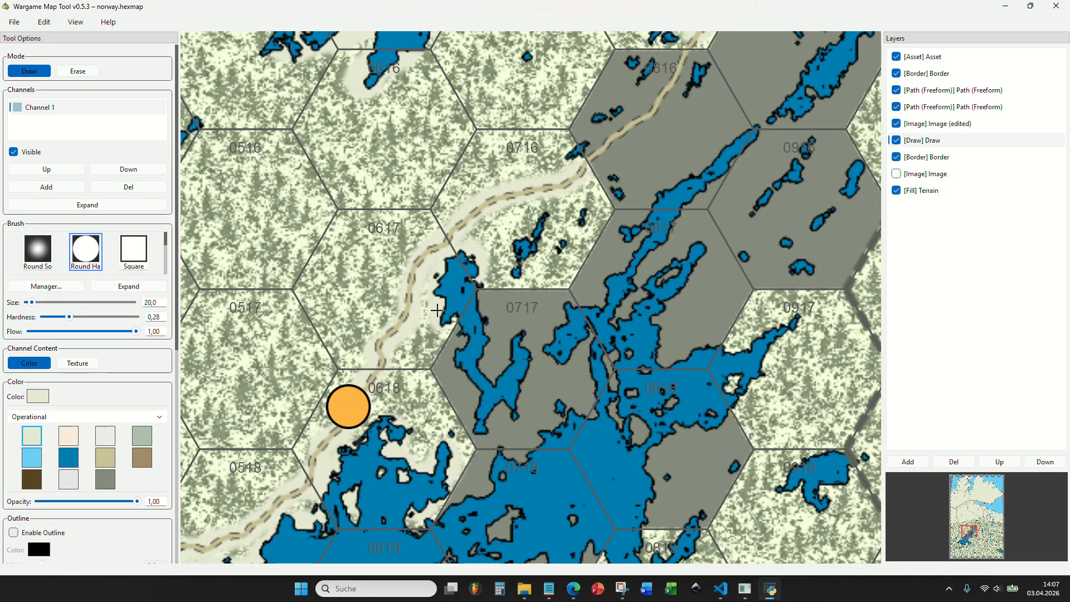
# Brush pale clearings around the large lake's arm in hex 0917 and the separate lake in hex 0918.
pyautogui.moveTo(564, 207); pyautogui.dragTo(387, 306)
pyautogui.moveTo(555, 395); pyautogui.dragTo(603, 174)
pyautogui.moveTo(595, 224); pyautogui.dragTo(627, 212)
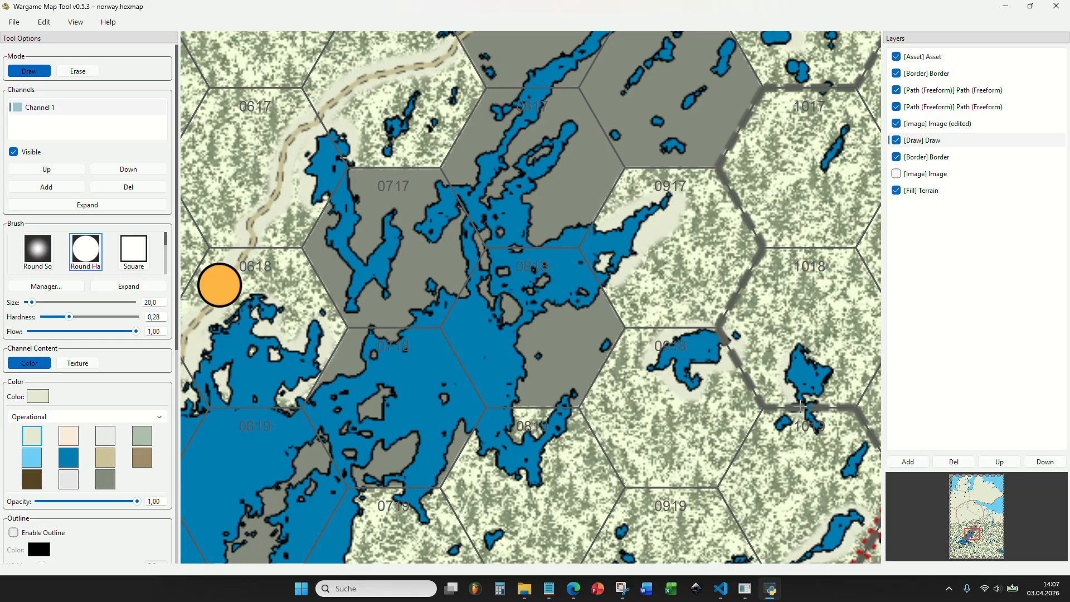
# Brush pale shore clearings around the large lake's arm in hex 0819 and along its eastern shore in hex 0719.
pyautogui.moveTo(502, 485); pyautogui.dragTo(607, 339)
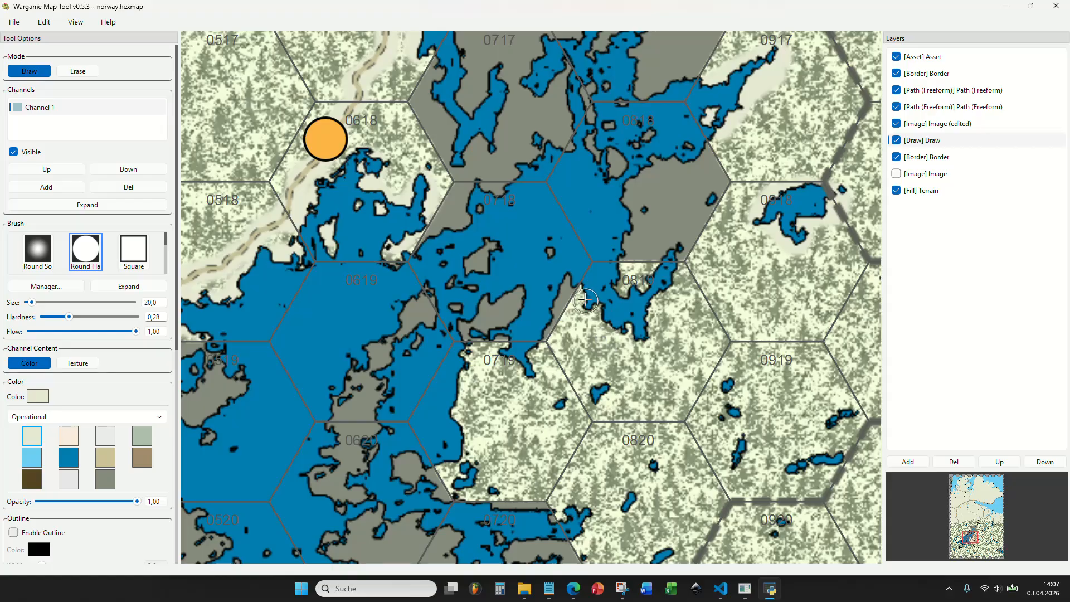
pyautogui.moveTo(584, 301); pyautogui.dragTo(627, 336)
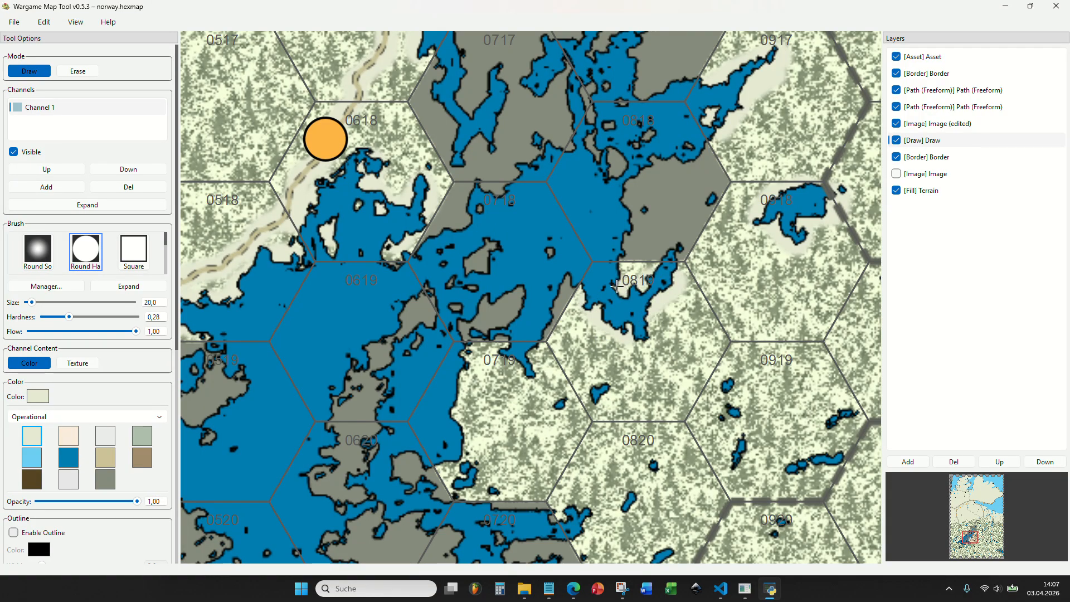
pyautogui.scroll(-4, 608, 368)
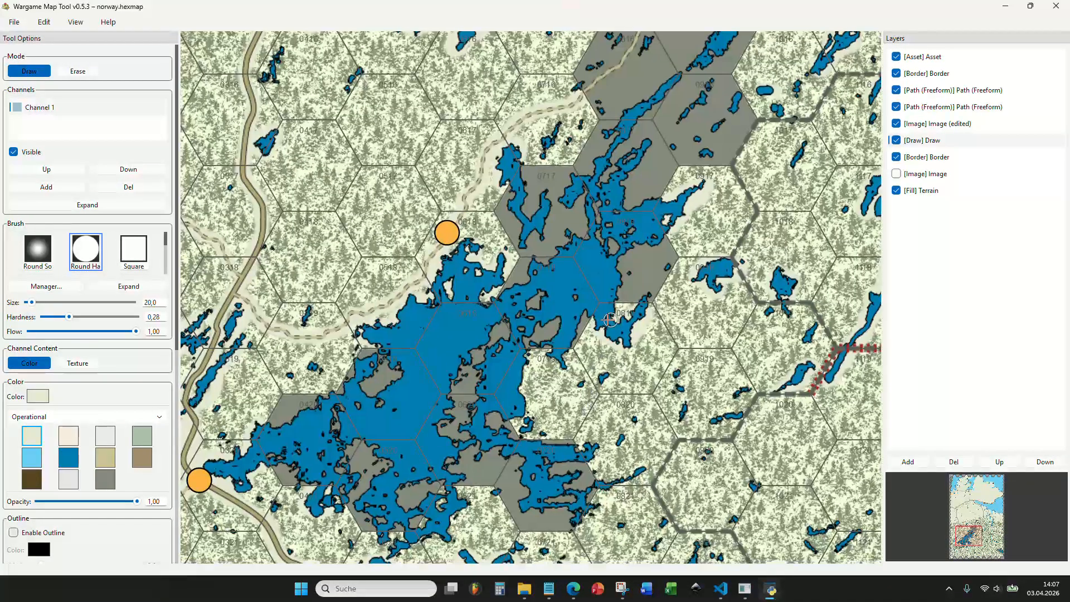
pyautogui.scroll(4, 597, 345)
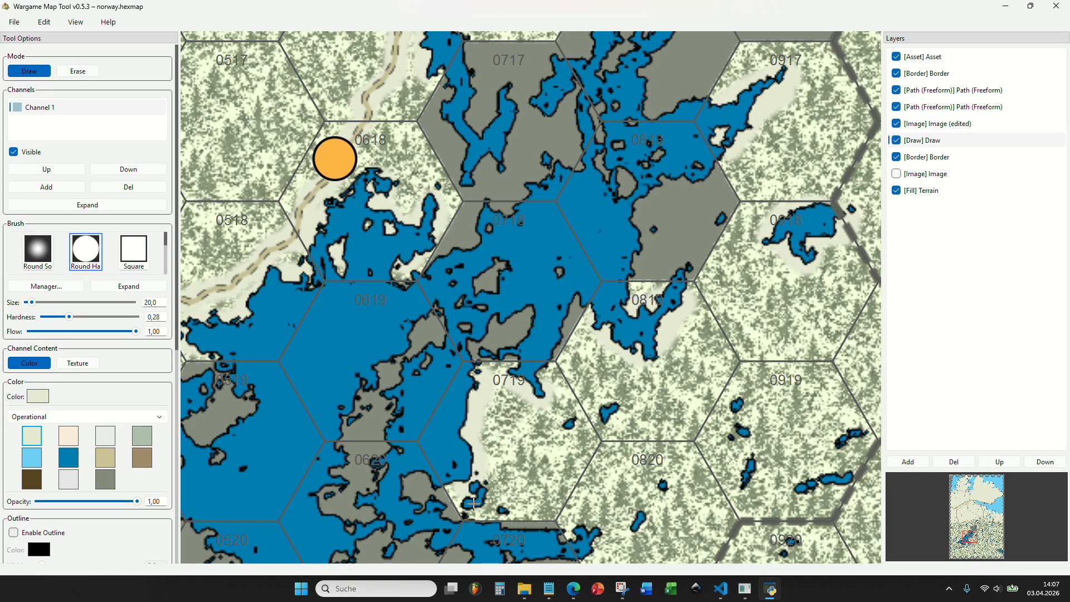
# Brush pale clearings around the narrow lake arm in hex 0820 and along the large lake's southern shore in hexes 0521 and 0621.
pyautogui.moveTo(543, 507); pyautogui.dragTo(587, 257)
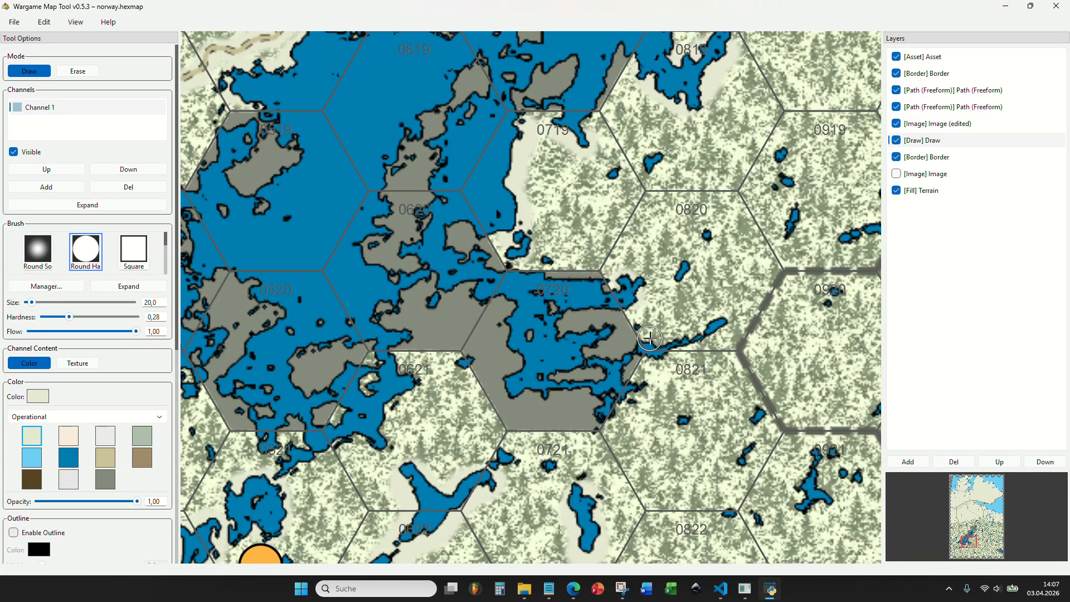
pyautogui.moveTo(649, 338)
pyautogui.mouseDown()
pyautogui.moveTo(722, 320)
pyautogui.moveTo(674, 350)
pyautogui.mouseUp()
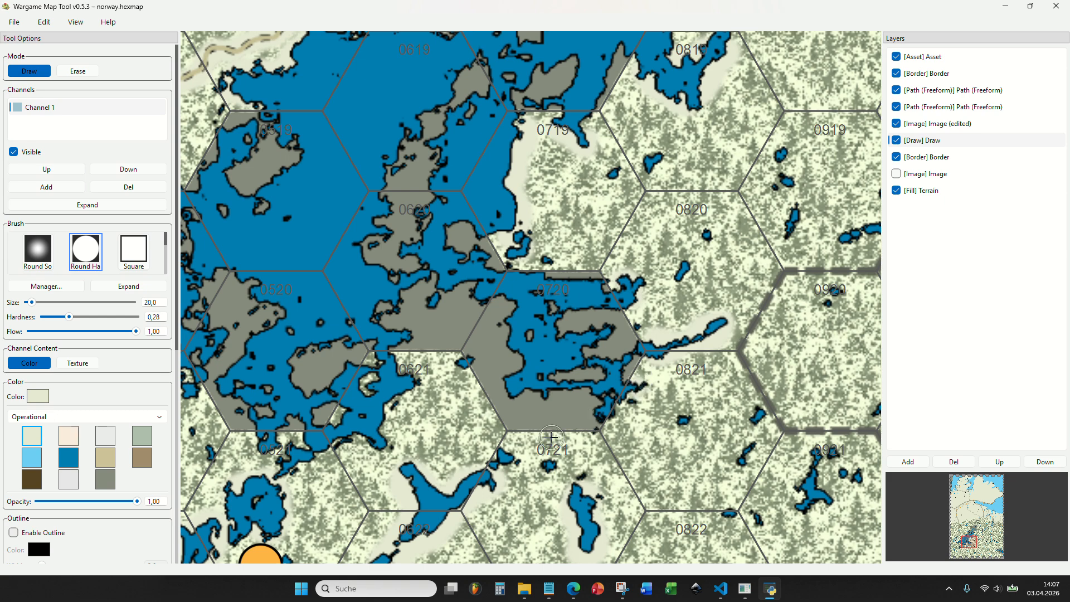
pyautogui.moveTo(468, 468); pyautogui.dragTo(560, 325)
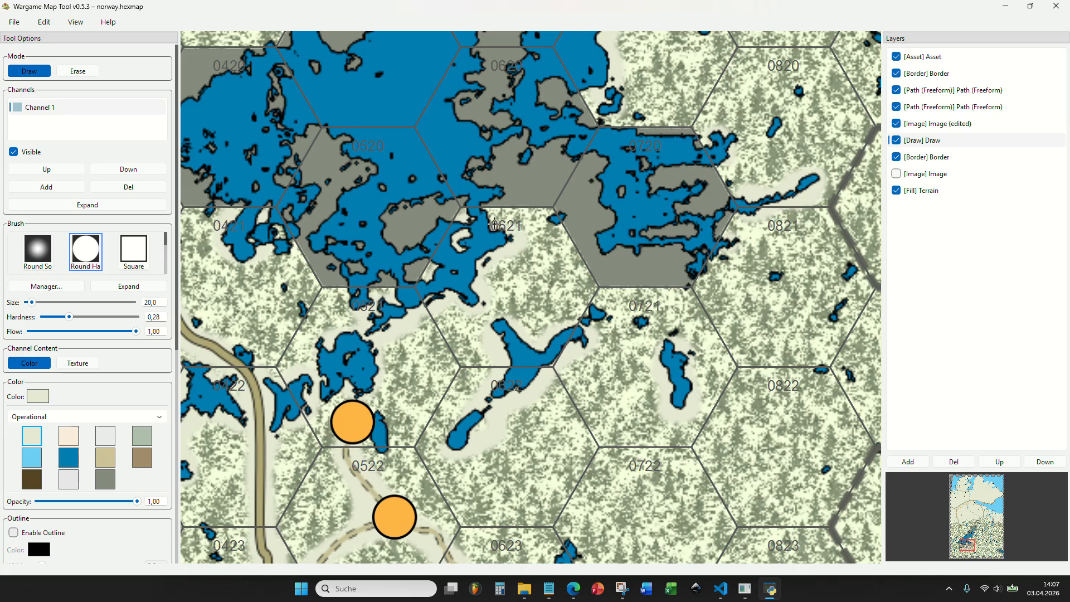
# Survey the wooded southern half of the map to check the clearings around lakes, rivers and roads.
pyautogui.scroll(-10, 476, 226)
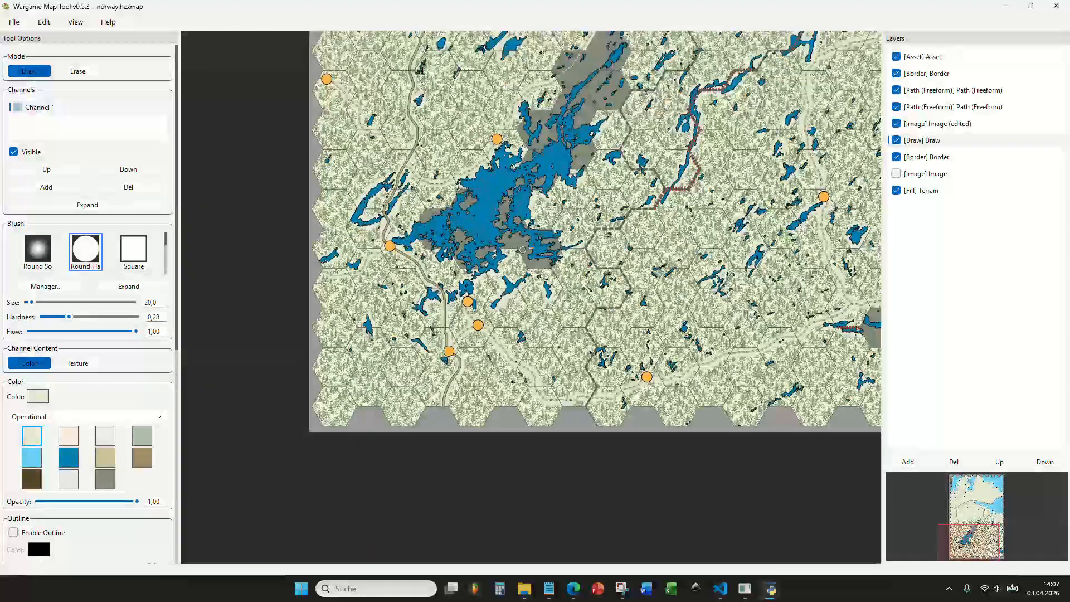
pyautogui.scroll(2, 448, 364)
pyautogui.scroll(4, 494, 333)
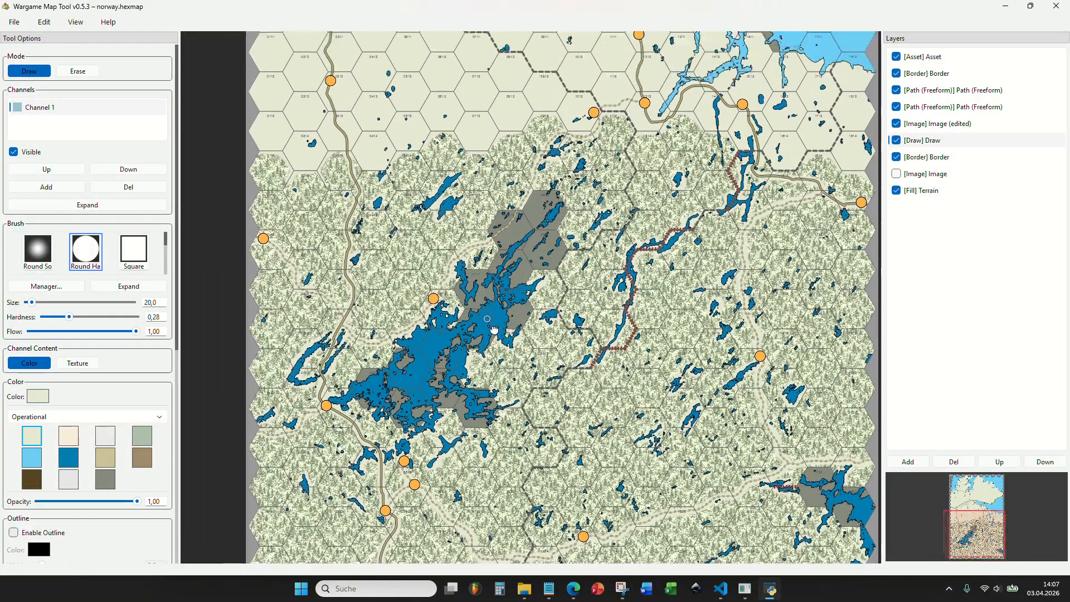
pyautogui.moveTo(646, 360); pyautogui.dragTo(582, 304)
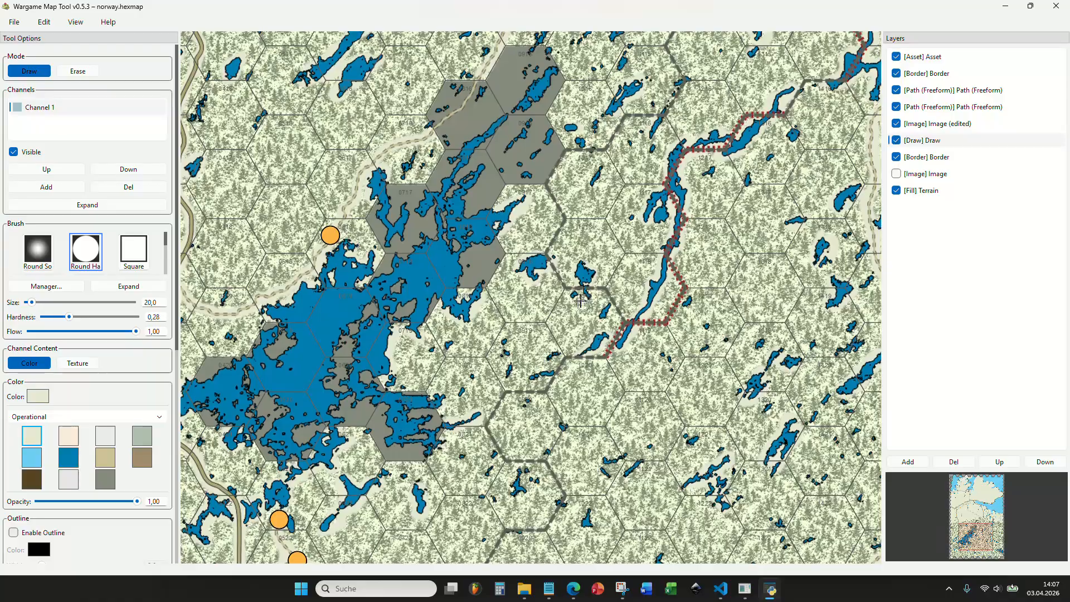
pyautogui.scroll(-2, 581, 298)
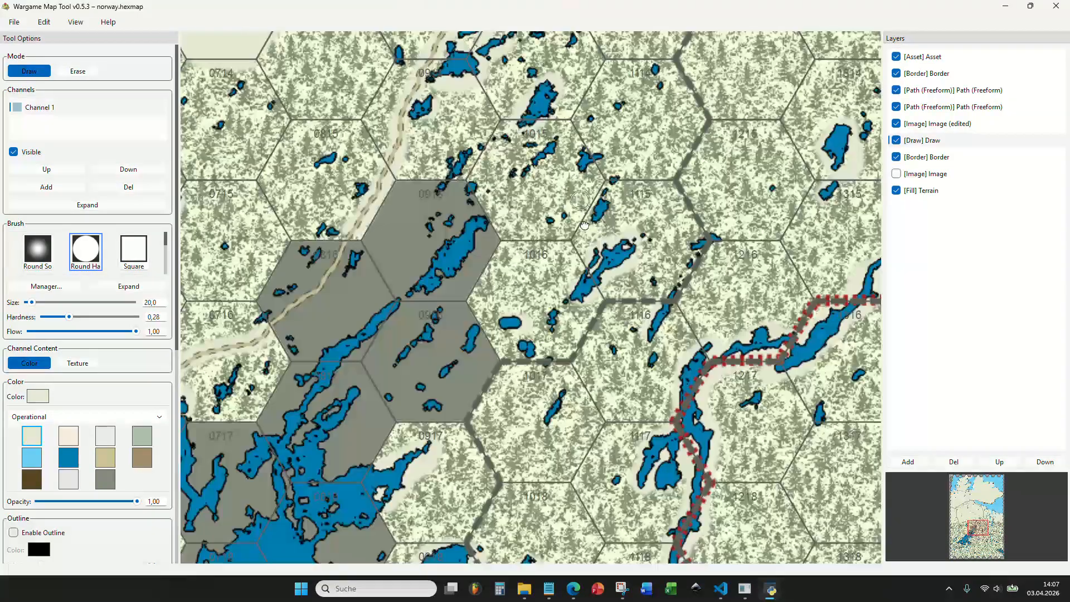
pyautogui.scroll(-4, 585, 318)
pyautogui.moveTo(627, 465); pyautogui.dragTo(597, 270)
pyautogui.scroll(4, 690, 422)
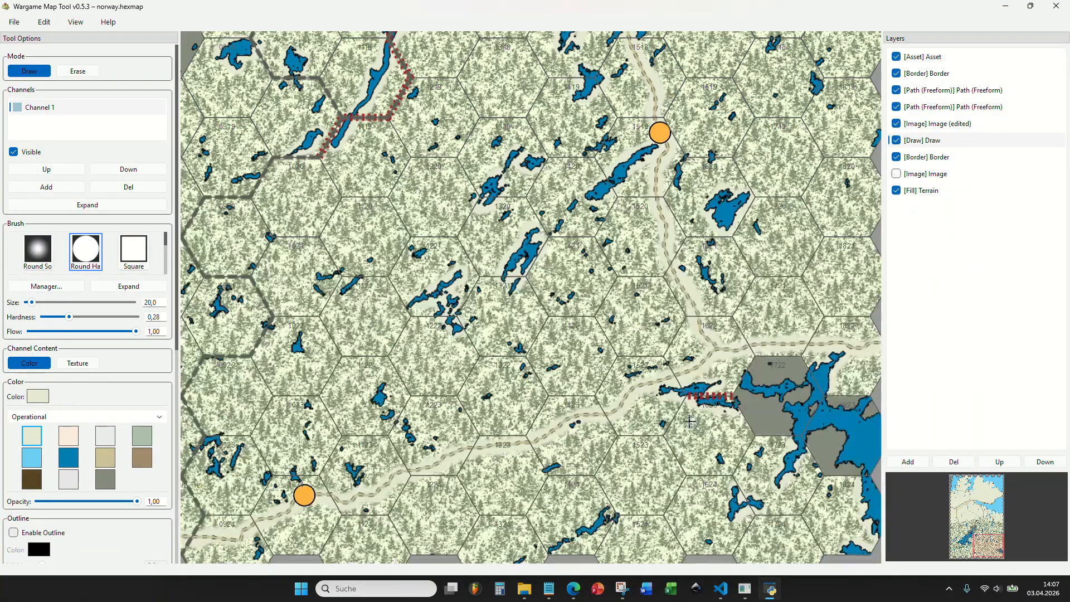
pyautogui.scroll(-3, 690, 422)
pyautogui.moveTo(468, 343); pyautogui.dragTo(680, 331)
pyautogui.moveTo(460, 276); pyautogui.dragTo(507, 322)
pyautogui.scroll(-5, 507, 321)
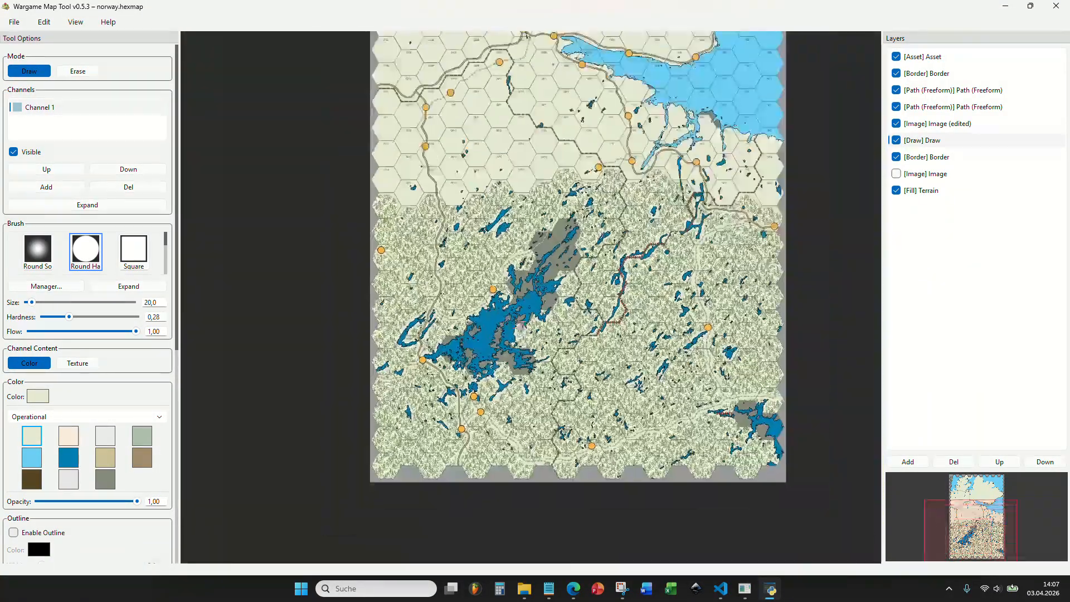
pyautogui.scroll(2, 497, 313)
pyautogui.scroll(2, 497, 313)
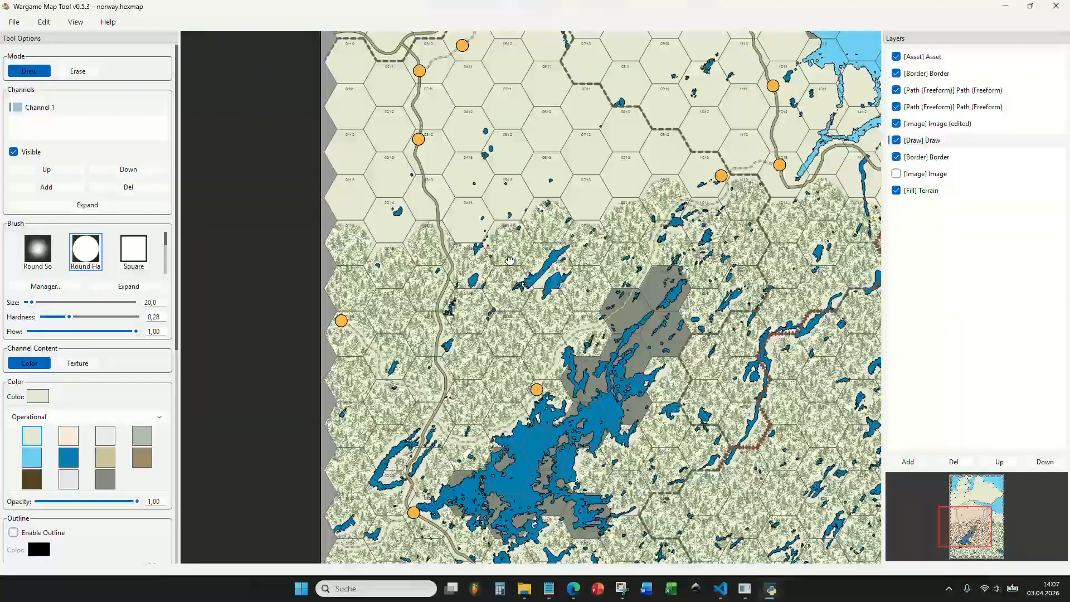
pyautogui.moveTo(510, 260); pyautogui.dragTo(460, 360)
# Switch to SAS.Planet and examine the satellite imagery of the mapped area and its surroundings at zoom level z8.
pyautogui.click(742, 591)
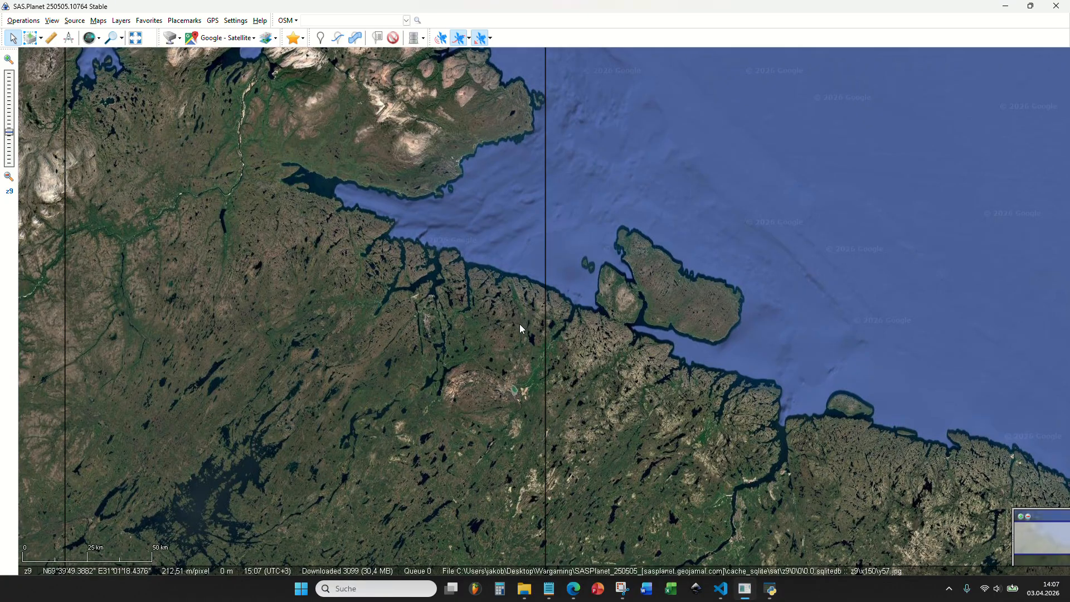
pyautogui.scroll(-1, 519, 325)
pyautogui.rightClick(456, 366)
pyautogui.click(340, 314)
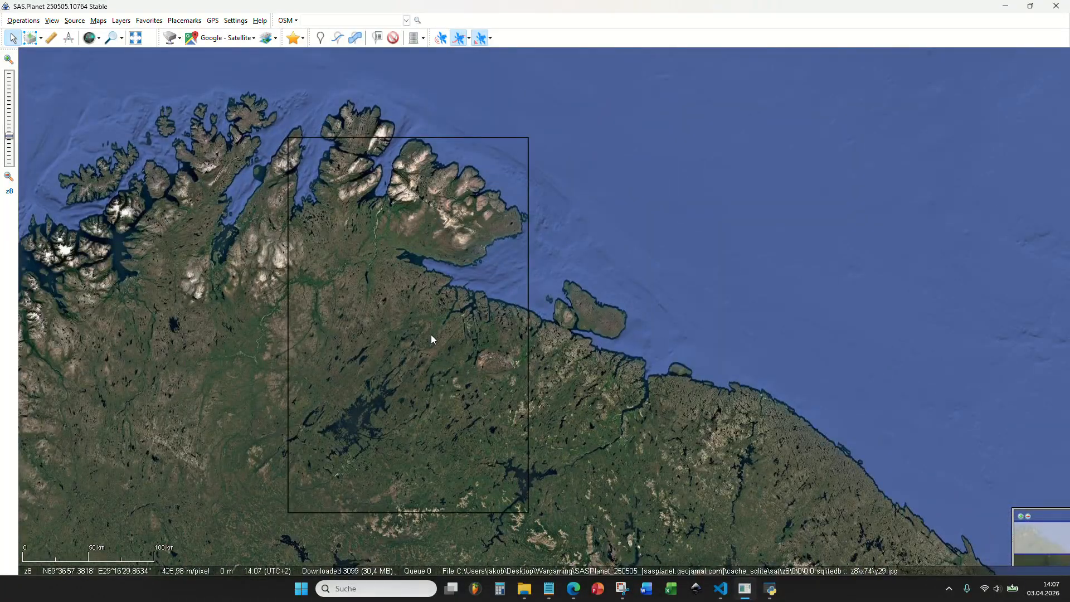
# Examine the satellite imagery of the river valley west of the fjord, down to zoom level z12.
pyautogui.scroll(1, 389, 370)
pyautogui.scroll(2, 404, 283)
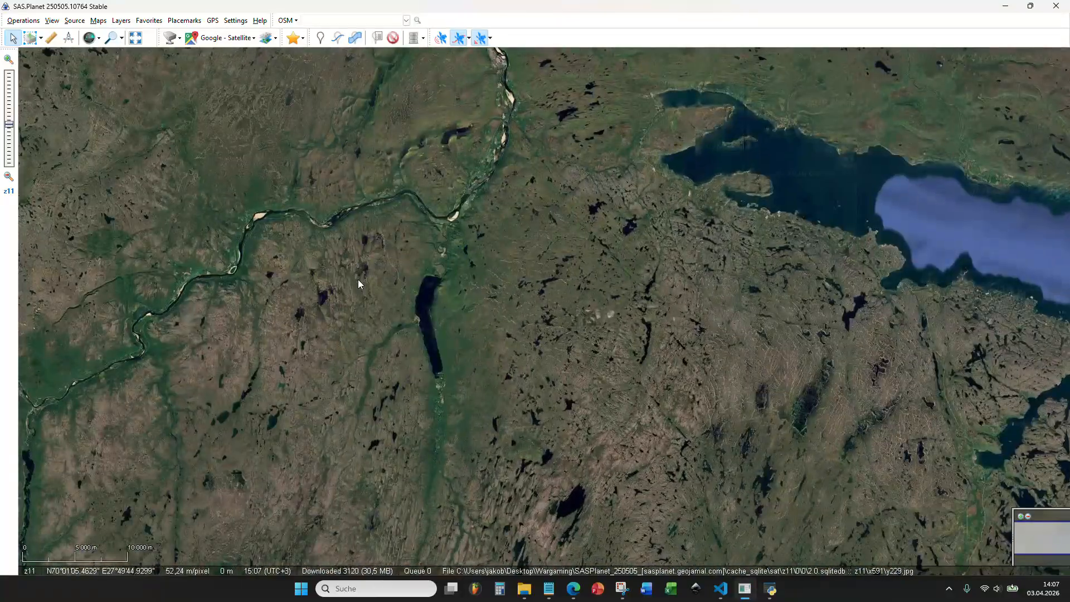
pyautogui.moveTo(276, 260); pyautogui.dragTo(303, 296)
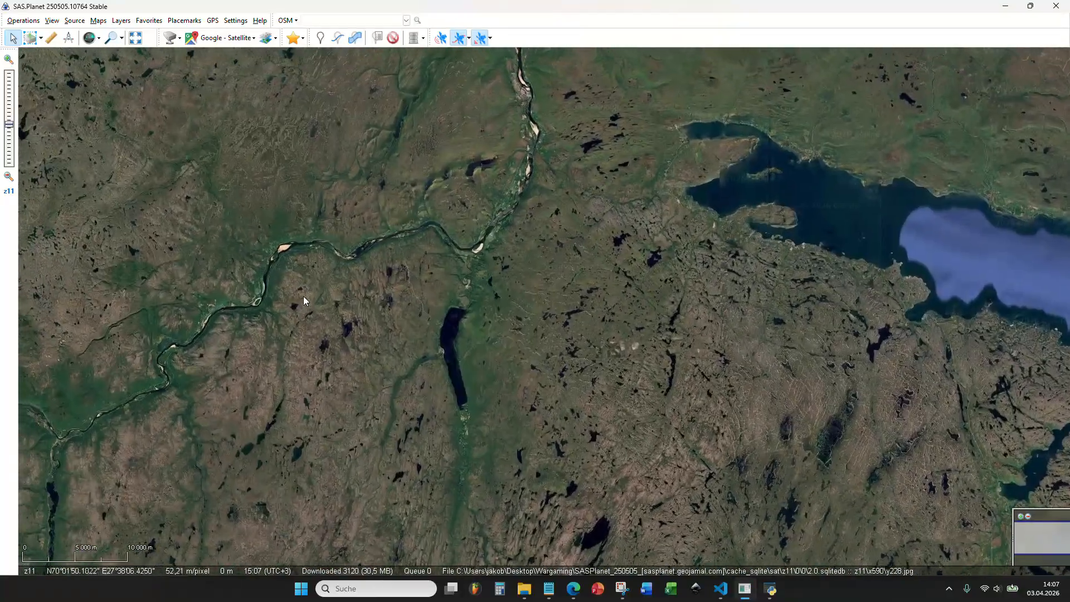
pyautogui.scroll(-1, 305, 295)
pyautogui.rightClick(331, 329)
pyautogui.click(153, 335)
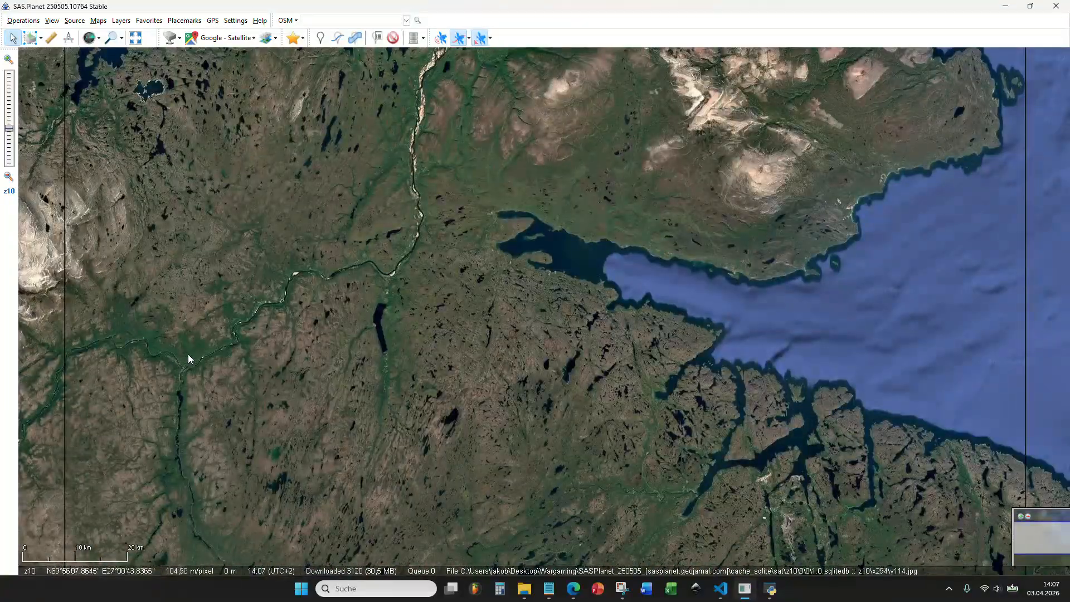
pyautogui.scroll(1, 293, 297)
pyautogui.moveTo(492, 219); pyautogui.dragTo(637, 305)
pyautogui.scroll(1, 330, 416)
pyautogui.moveTo(330, 417); pyautogui.dragTo(555, 285)
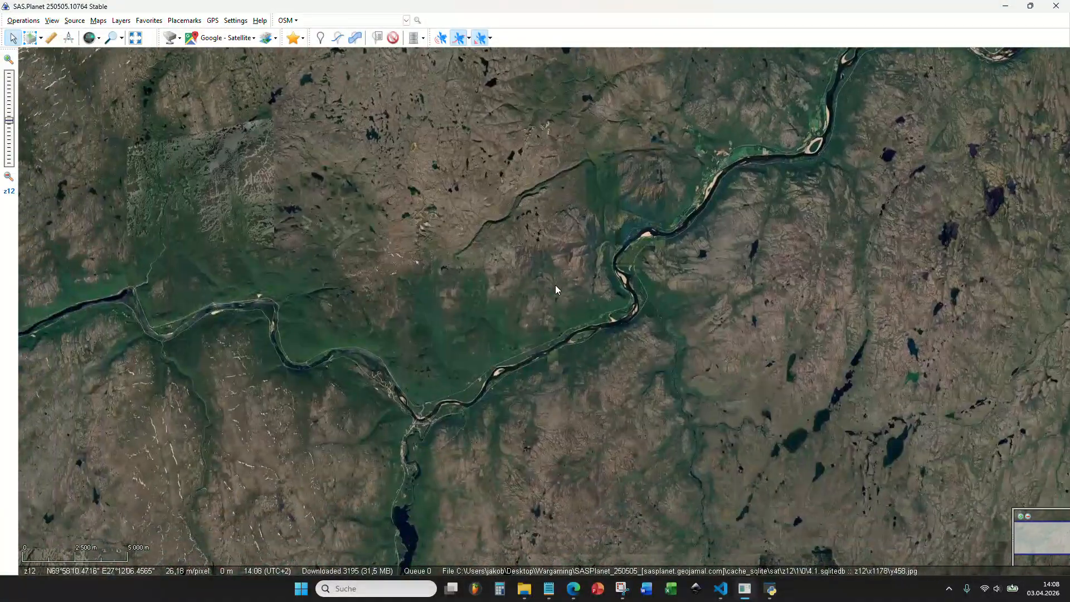
# Compare the river's course in the SAS.Planet satellite imagery with the border and roads on the Wargame Map Tool map.
pyautogui.click(770, 588)
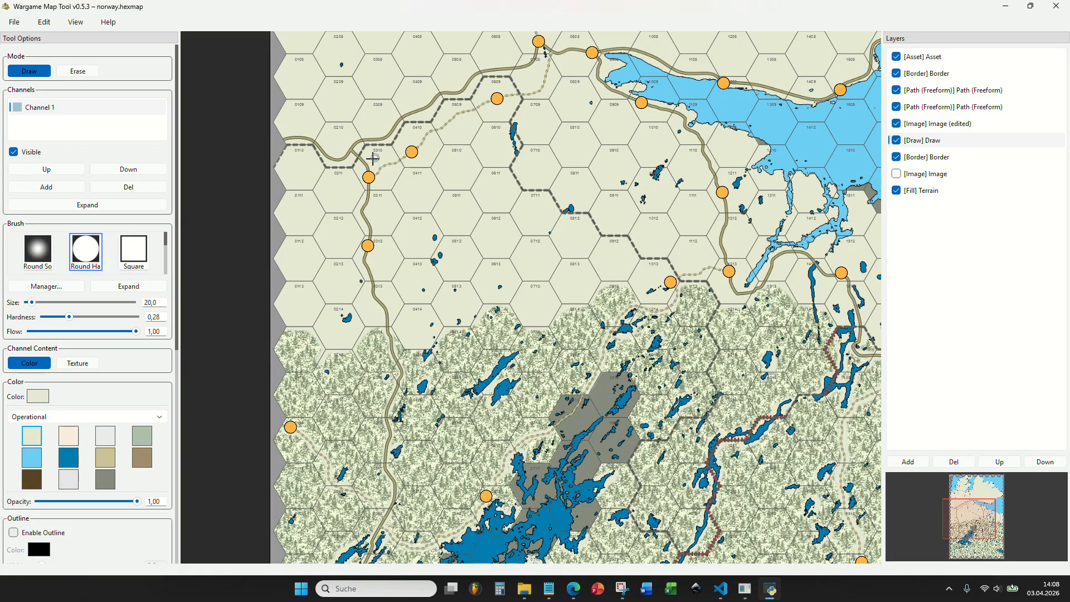
pyautogui.moveTo(423, 143); pyautogui.dragTo(462, 350)
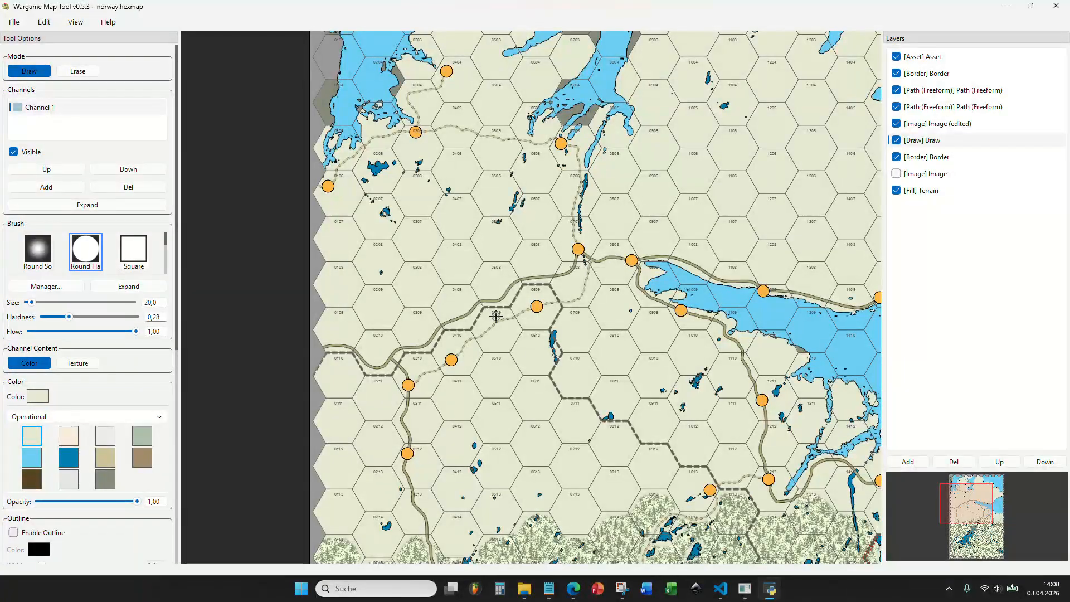
pyautogui.click(744, 588)
pyautogui.scroll(1, 381, 363)
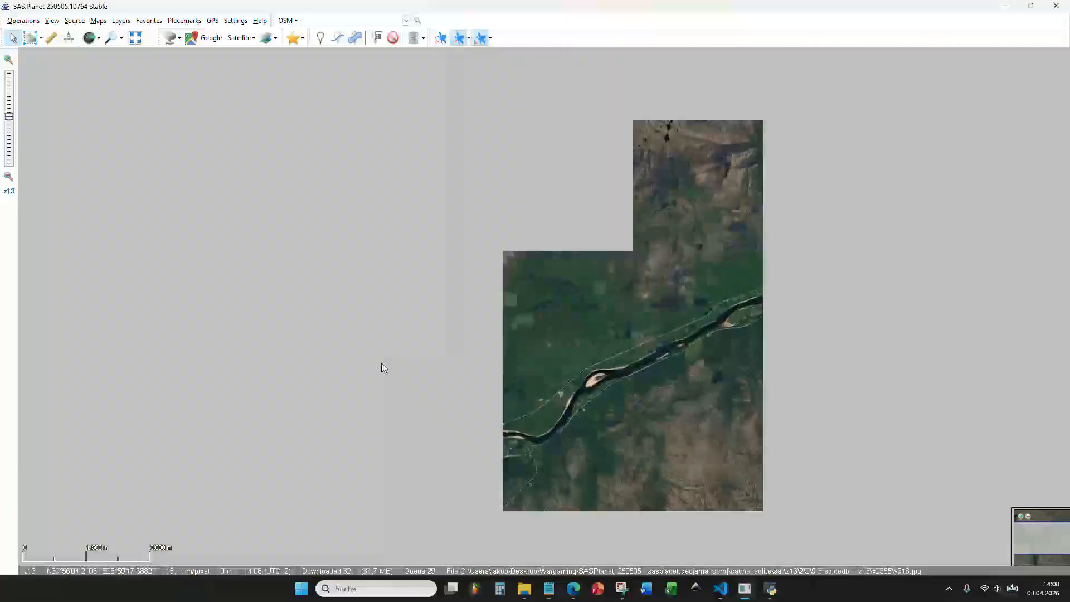
pyautogui.scroll(1, 318, 389)
pyautogui.scroll(-2, 318, 389)
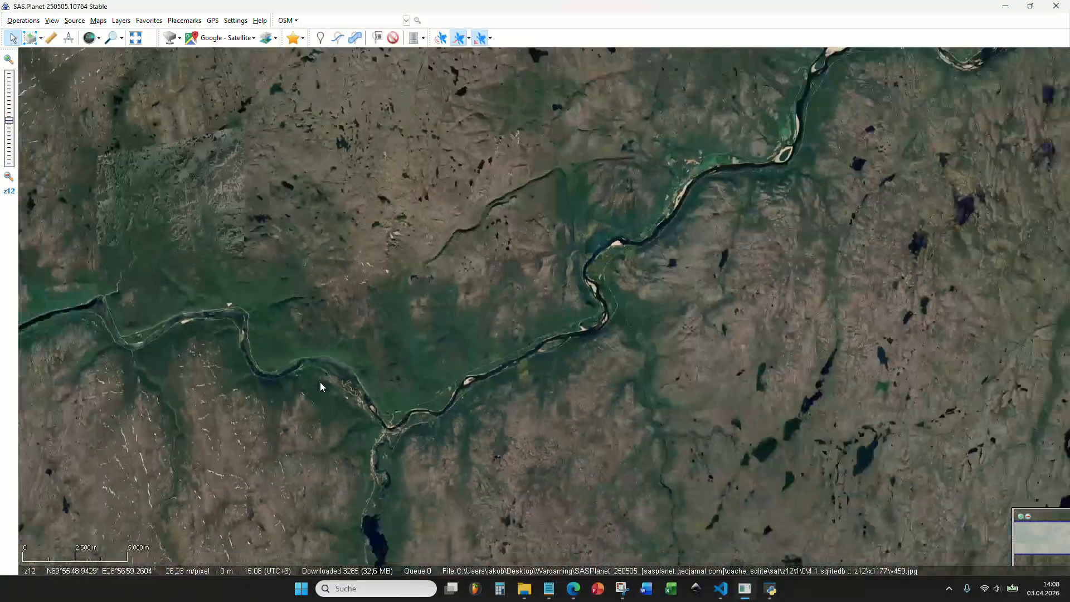
pyautogui.scroll(-1, 552, 396)
pyautogui.scroll(-1, 557, 393)
pyautogui.scroll(1, 542, 391)
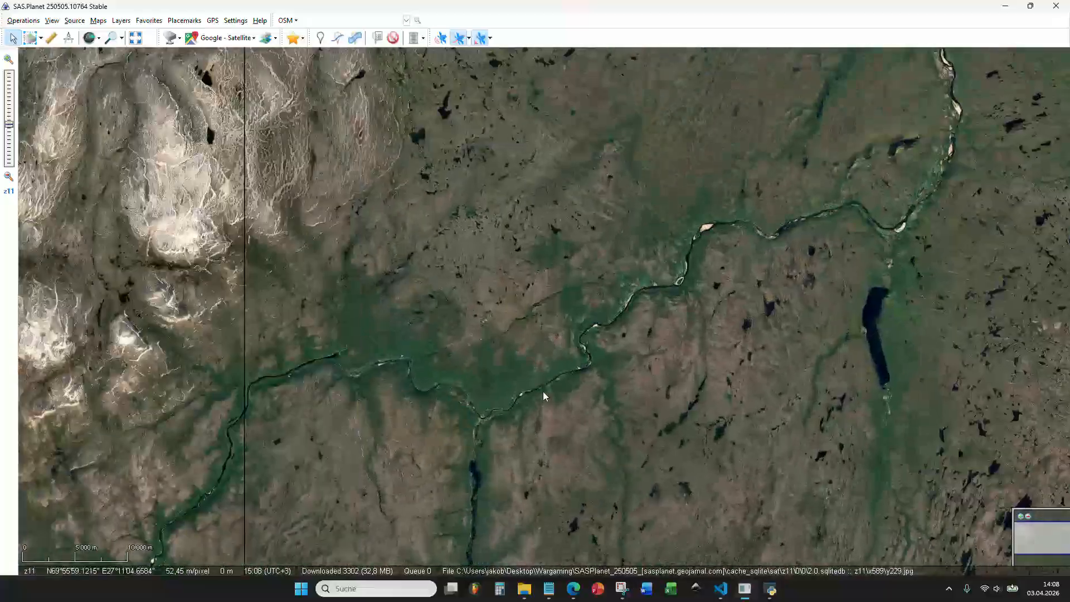
pyautogui.scroll(1, 583, 376)
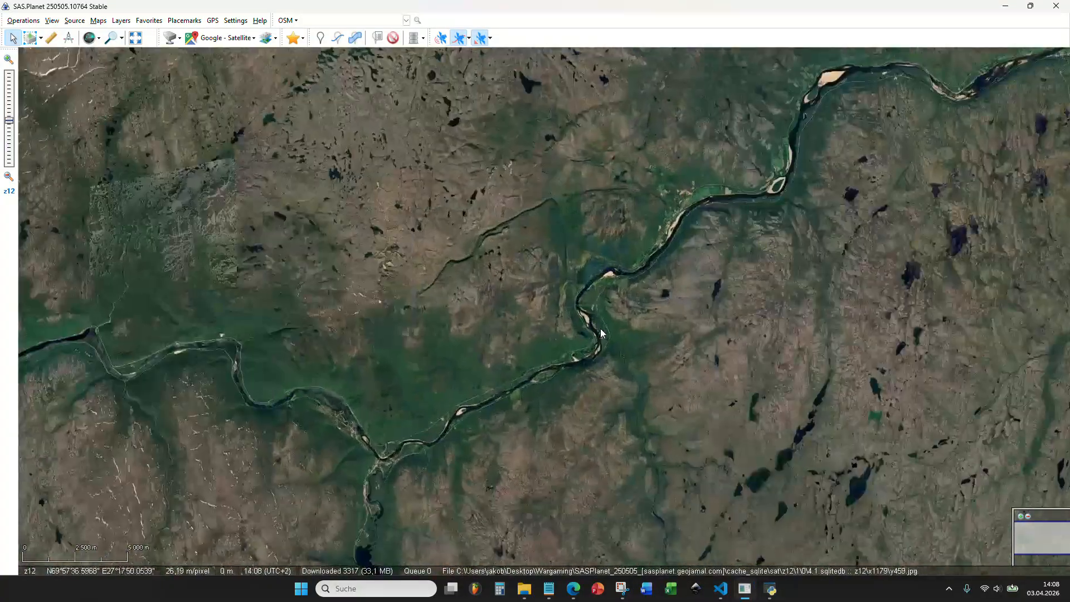
# Switch to Wargame Map Tool and add a Hexside layer directly above the Draw layer.
pyautogui.click(772, 591)
pyautogui.scroll(5, 418, 245)
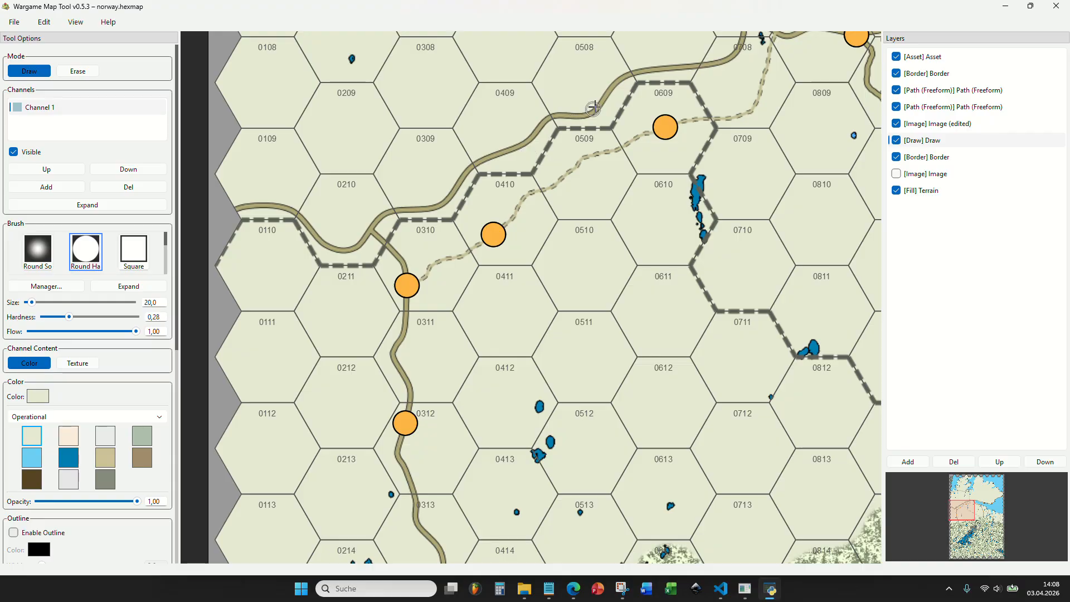
pyautogui.moveTo(587, 138); pyautogui.dragTo(539, 238)
pyautogui.moveTo(470, 258); pyautogui.dragTo(600, 208)
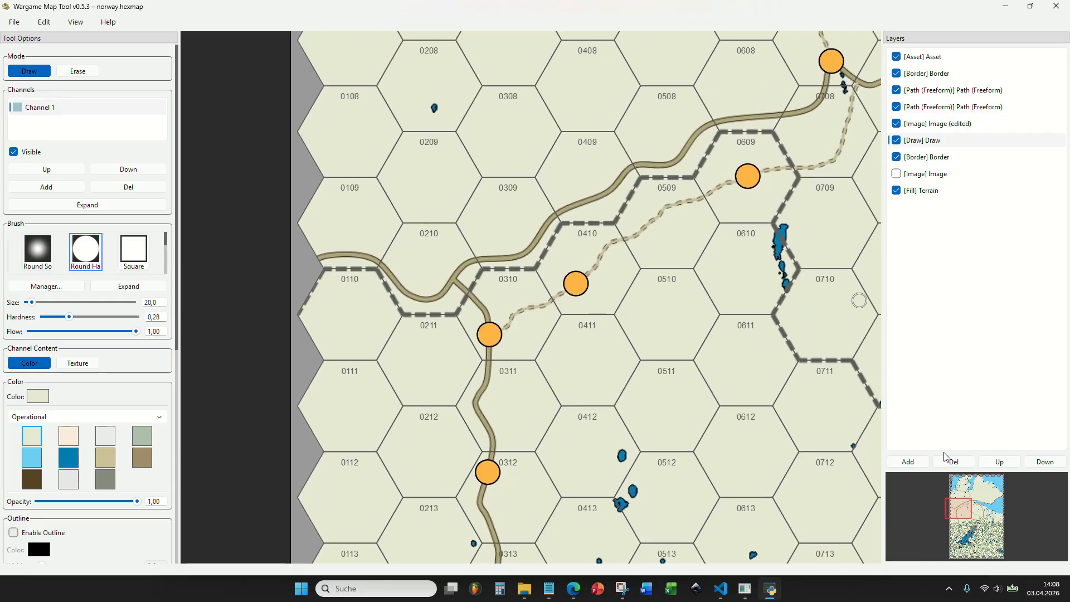
pyautogui.click(924, 465)
pyautogui.click(540, 273)
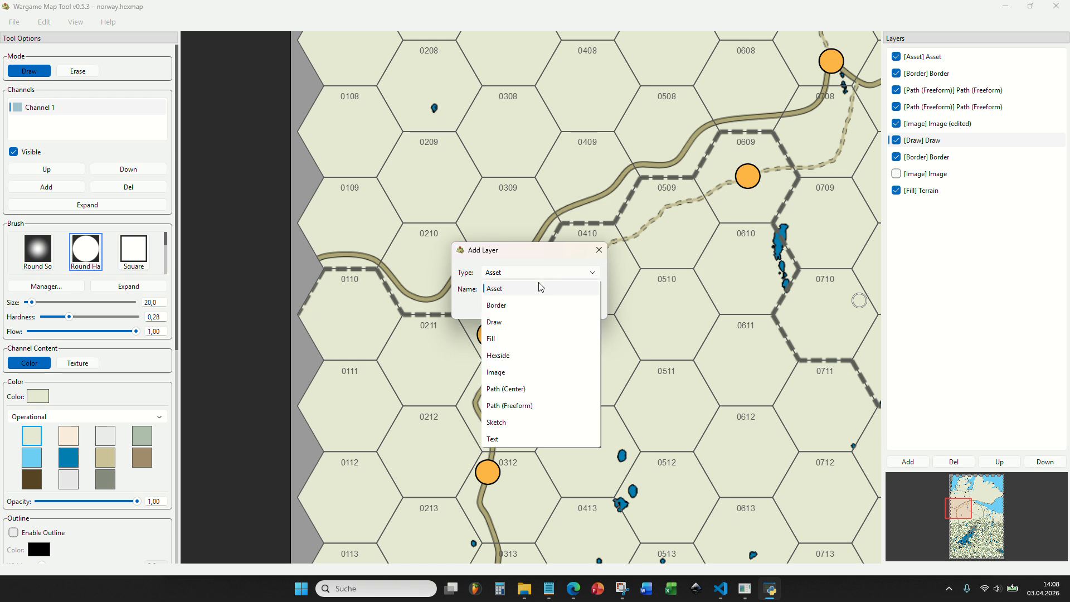
pyautogui.click(516, 357)
pyautogui.click(528, 306)
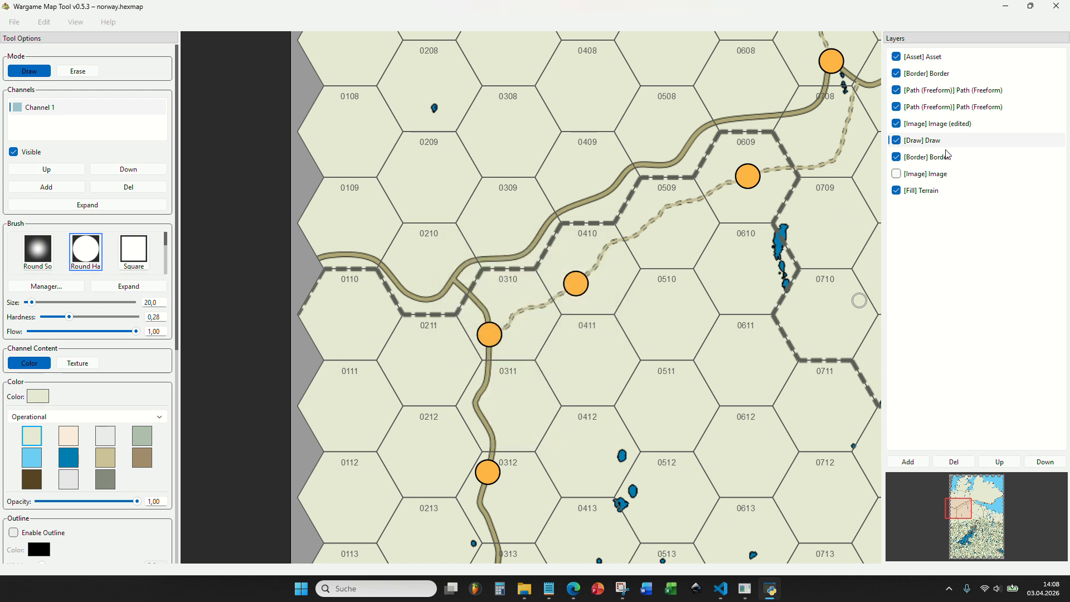
# Choose the Operational_River_Large preset for the new Hexside layer.
pyautogui.click(897, 125)
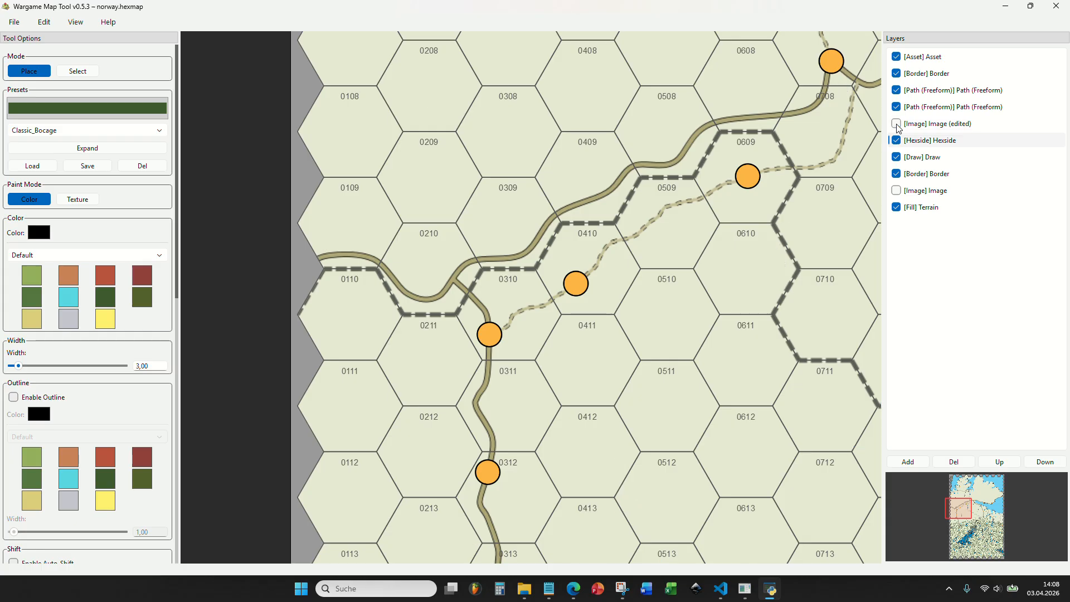
pyautogui.click(898, 125)
pyautogui.click(90, 147)
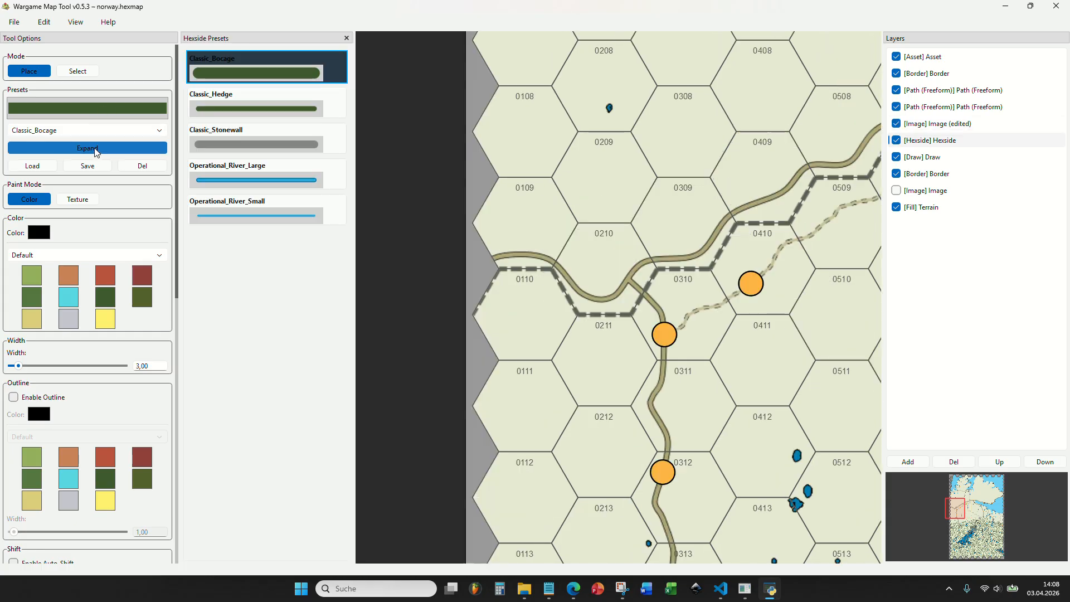
pyautogui.click(250, 181)
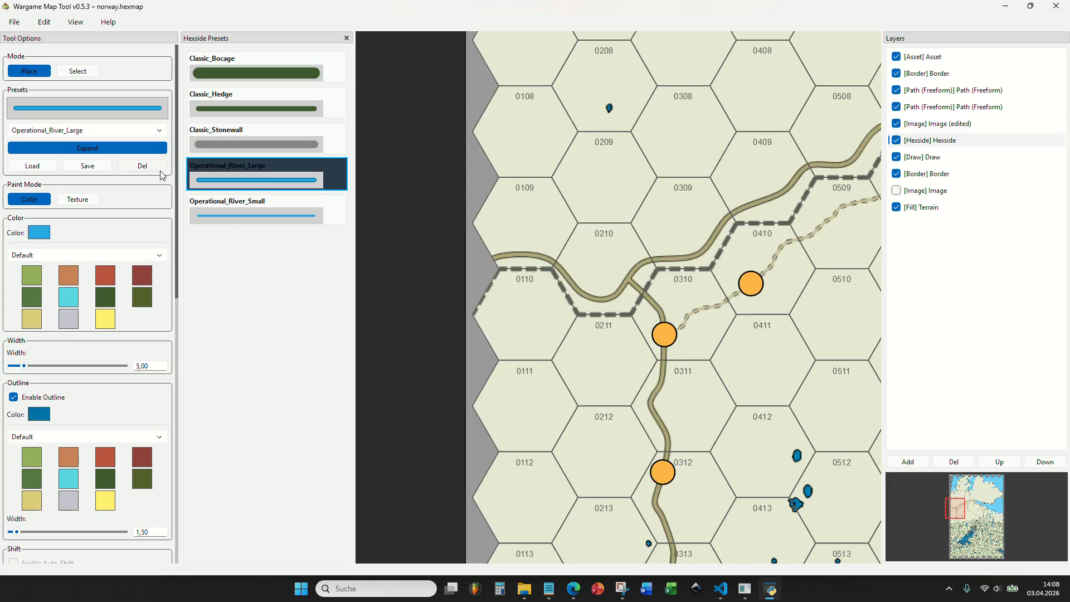
pyautogui.click(345, 37)
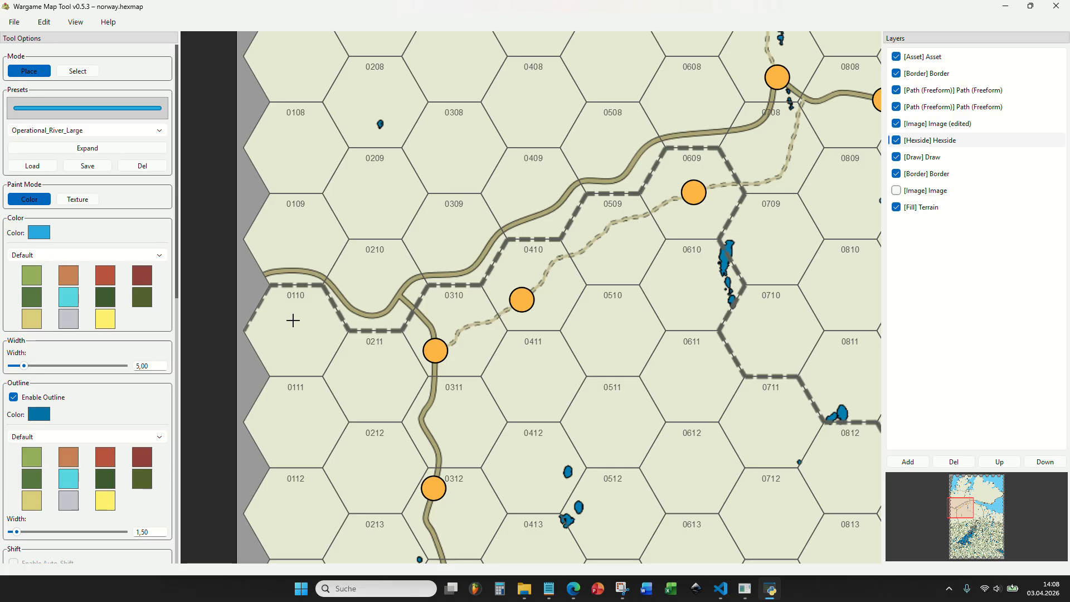
# Place large river hexsides along the dashed border from hex 0110's western side to the northern edge of hex 0410.
pyautogui.scroll(2, 292, 320)
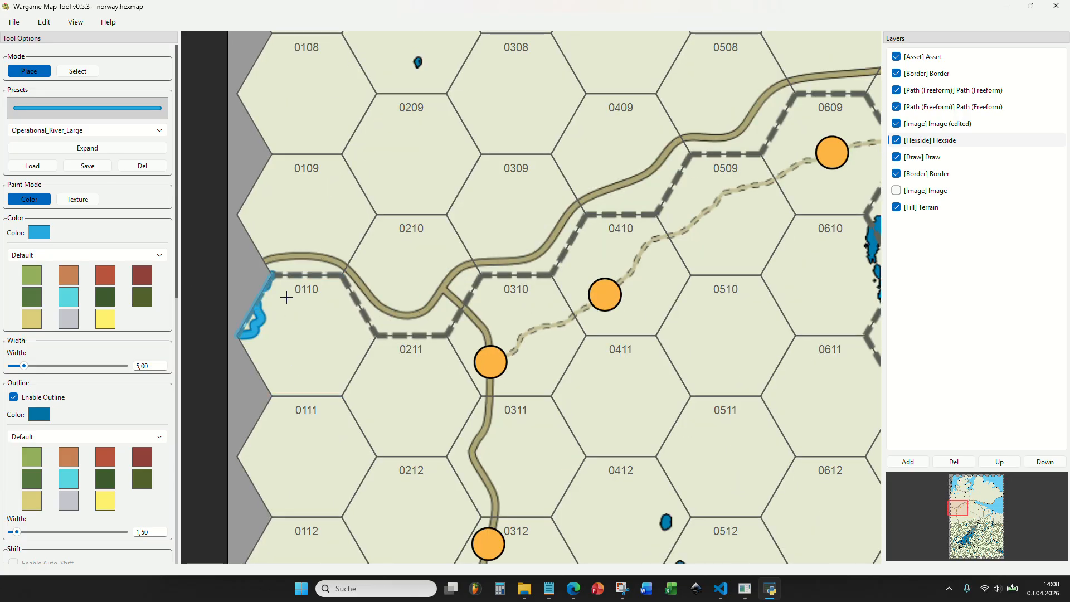
pyautogui.moveTo(286, 297)
pyautogui.mouseDown()
pyautogui.moveTo(334, 298)
pyautogui.moveTo(371, 320)
pyautogui.moveTo(436, 315)
pyautogui.moveTo(512, 290)
pyautogui.mouseUp()
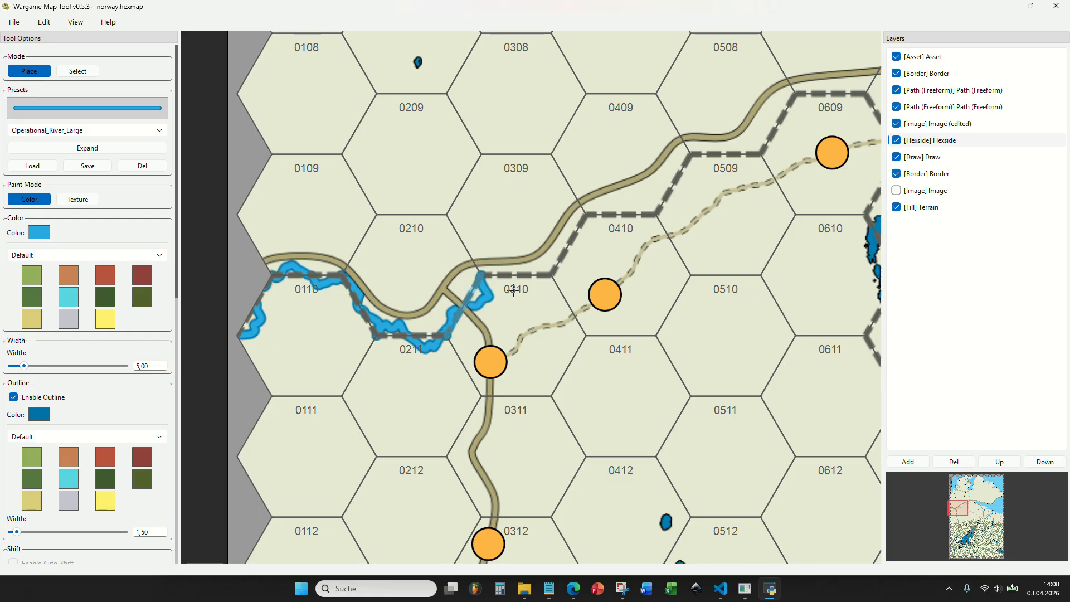
pyautogui.click(514, 288)
pyautogui.click(571, 247)
pyautogui.click(626, 219)
# Continue the large river along the border around hex 0509 and over the northern edge of hex 0609.
pyautogui.moveTo(676, 227); pyautogui.dragTo(413, 352)
pyautogui.click(425, 312)
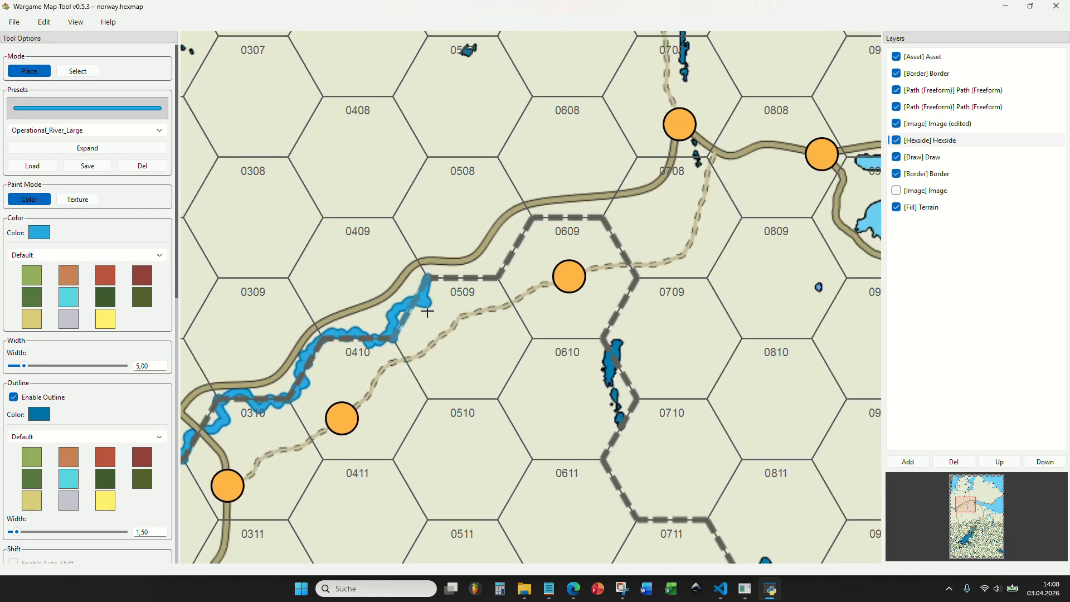
pyautogui.click(460, 288)
pyautogui.click(517, 251)
pyautogui.click(575, 231)
pyautogui.moveTo(590, 282)
pyautogui.mouseDown()
pyautogui.moveTo(557, 330)
pyautogui.moveTo(515, 357)
pyautogui.mouseUp()
pyautogui.scroll(-3, 516, 348)
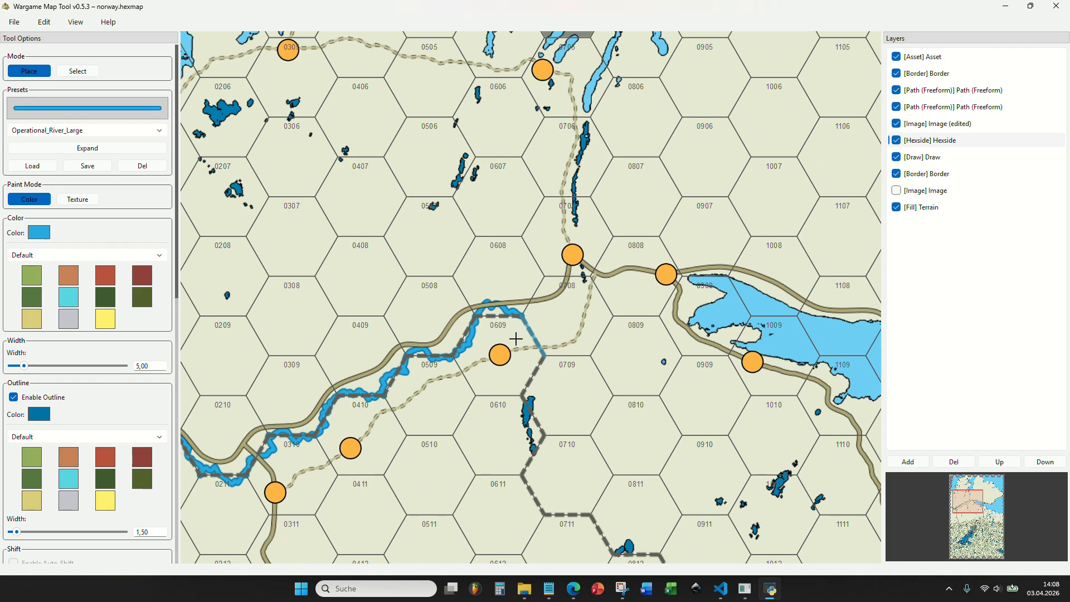
# Check the river's course north and east of hex 0609 on the map and in the SAS.Planet satellite imagery.
pyautogui.moveTo(439, 365); pyautogui.dragTo(468, 389)
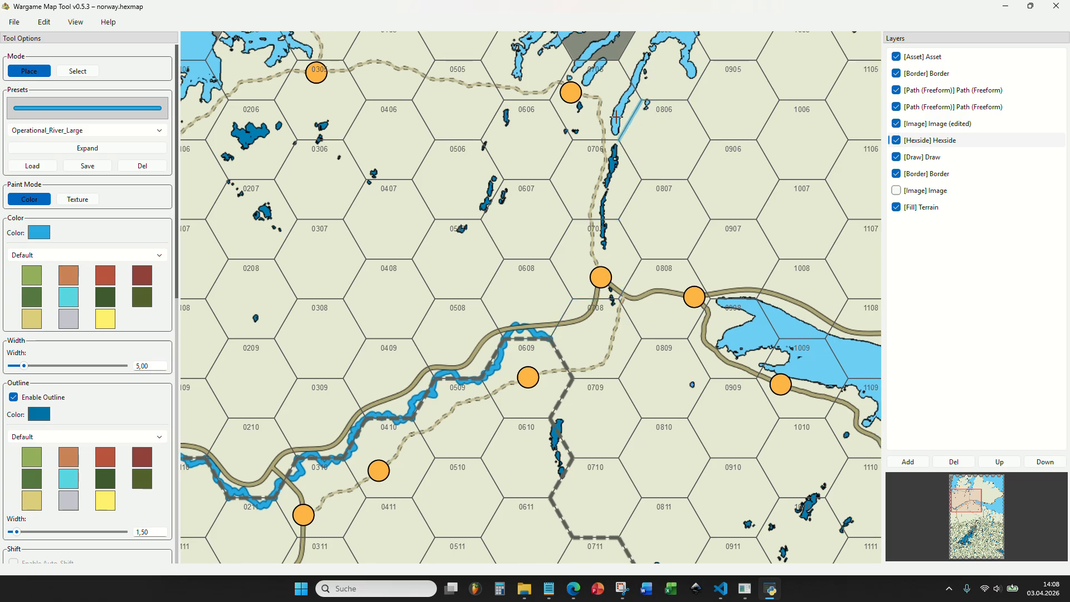
pyautogui.scroll(3, 592, 342)
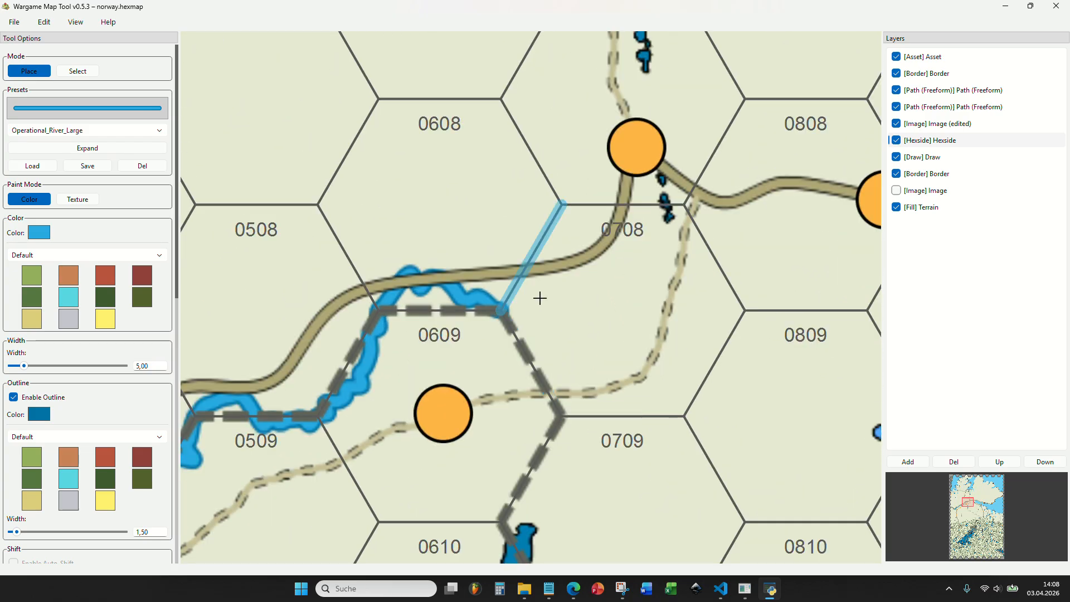
pyautogui.hotkey('alt', 'Tab')
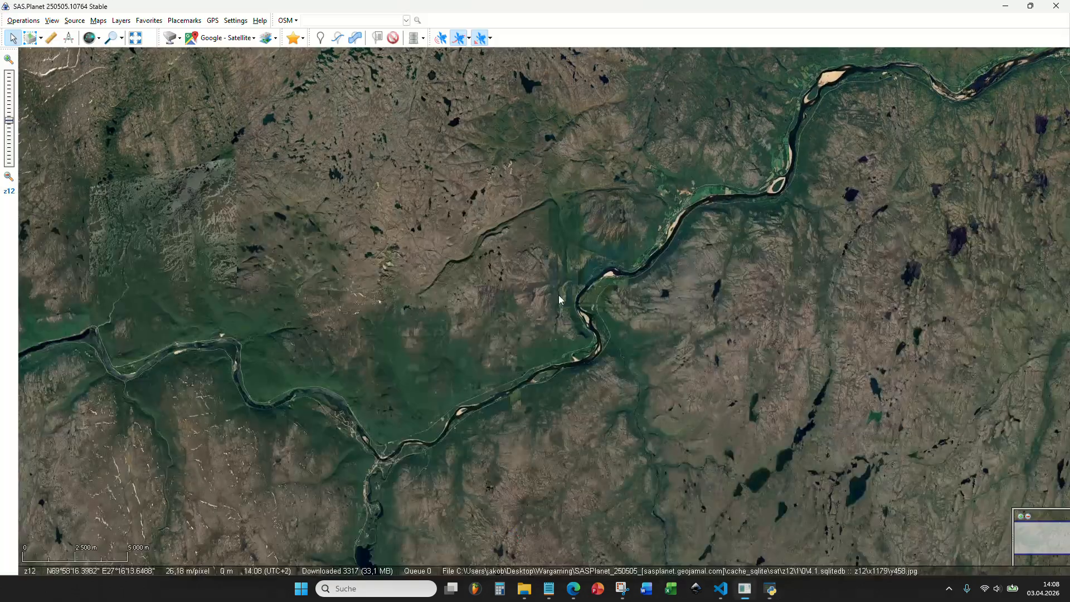
pyautogui.rightClick(416, 411)
pyautogui.moveTo(724, 173); pyautogui.dragTo(413, 328)
pyautogui.moveTo(691, 225); pyautogui.dragTo(402, 345)
pyautogui.scroll(-1, 546, 277)
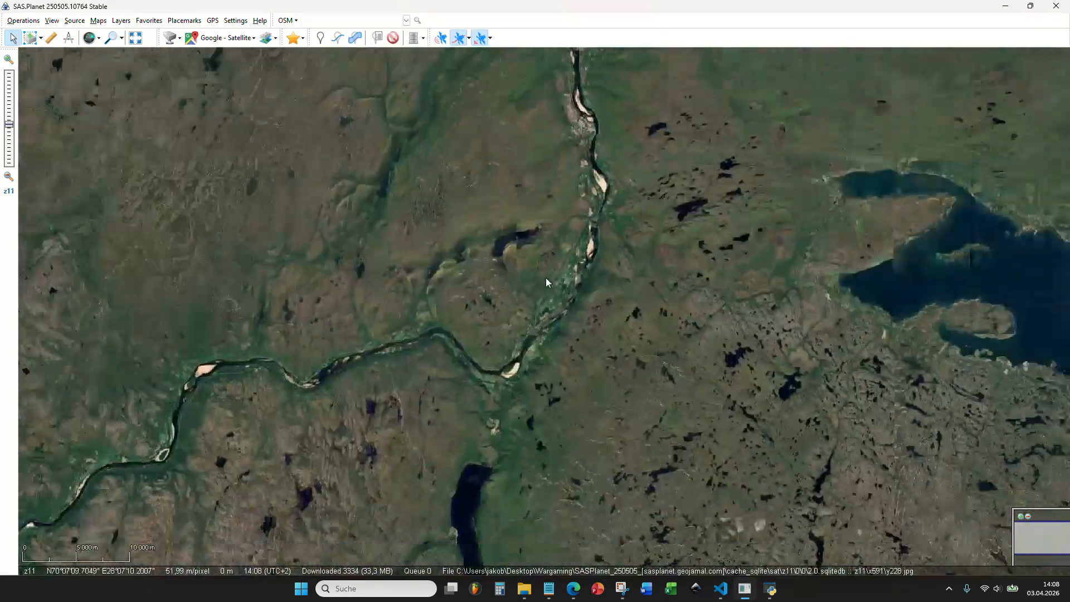
pyautogui.moveTo(575, 224)
pyautogui.mouseDown()
pyautogui.moveTo(581, 352)
pyautogui.moveTo(563, 465)
pyautogui.mouseUp()
pyautogui.scroll(-1, 560, 296)
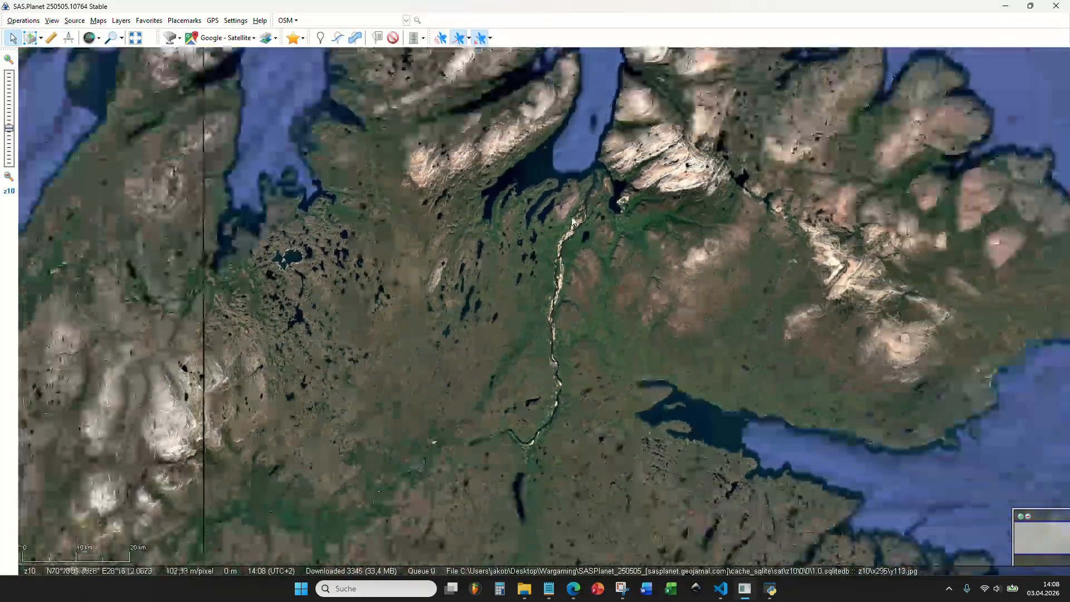
pyautogui.scroll(1, 537, 454)
pyautogui.scroll(1, 537, 454)
# Switch the base map to Google - Terrain and examine the river between Nuorgam, Polmak and Tana.
pyautogui.click(228, 38)
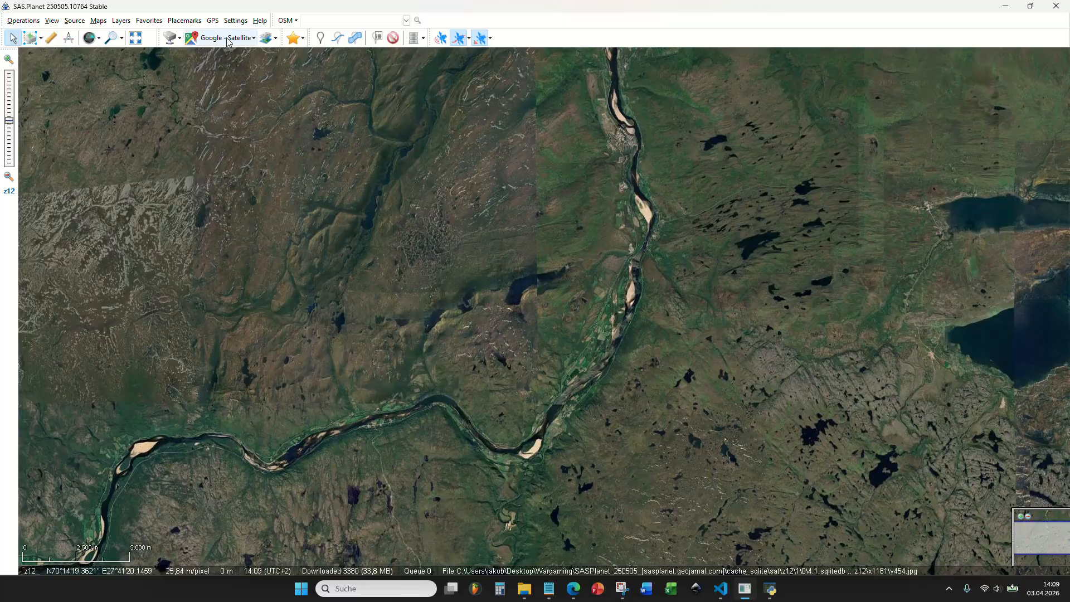
pyautogui.moveTo(223, 54)
pyautogui.click(332, 193)
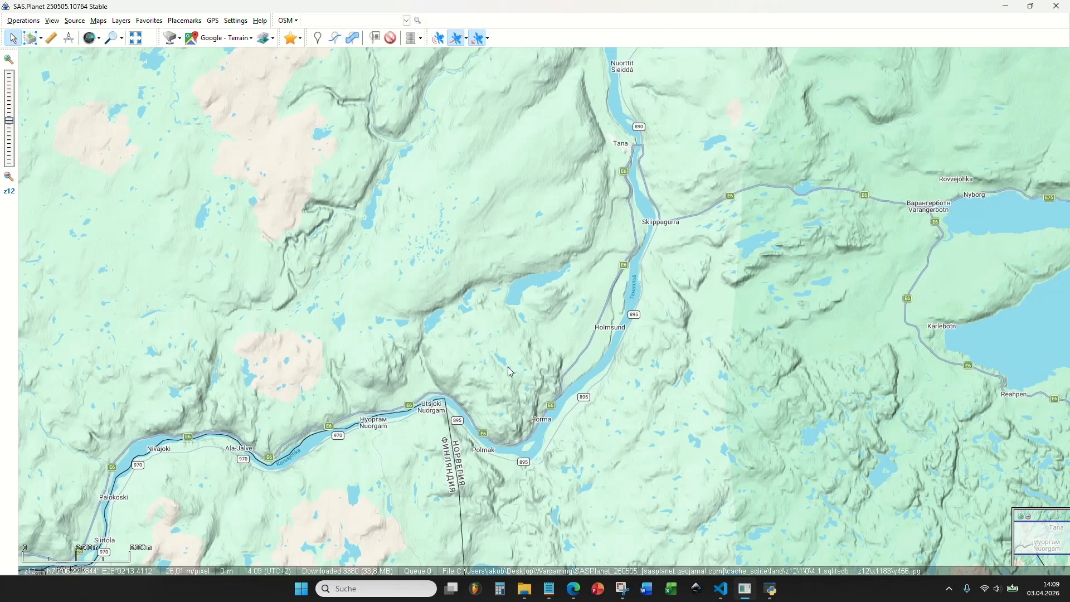
pyautogui.moveTo(507, 367); pyautogui.dragTo(495, 242)
pyautogui.moveTo(655, 465); pyautogui.dragTo(660, 468)
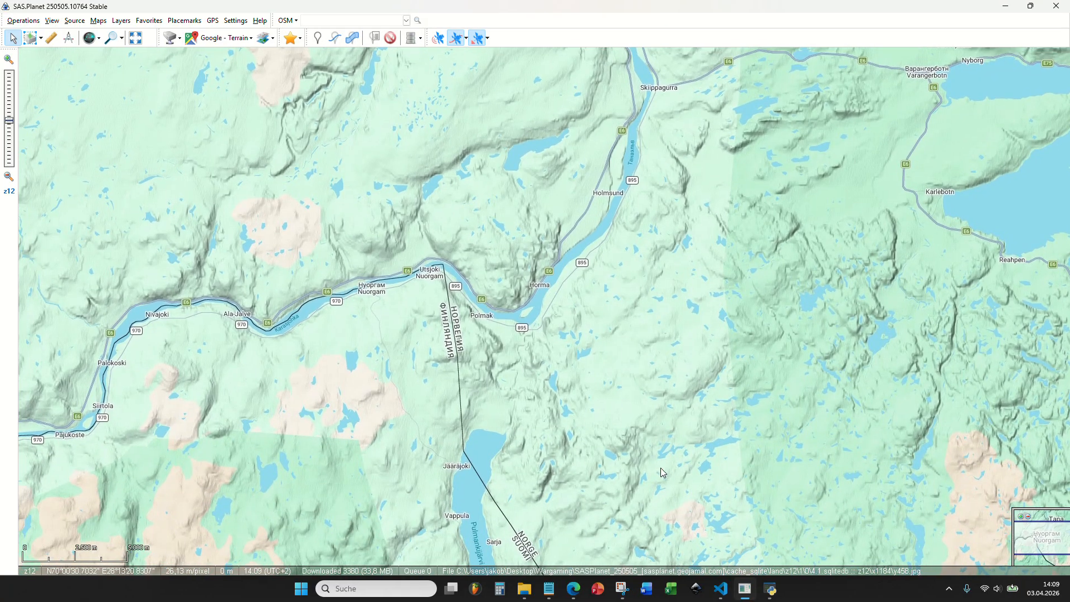
# Switch to Wargame Map Tool and extend the large river from hex 0609 along the northwestern and northern edges of hex 0708.
pyautogui.click(729, 586)
pyautogui.click(770, 588)
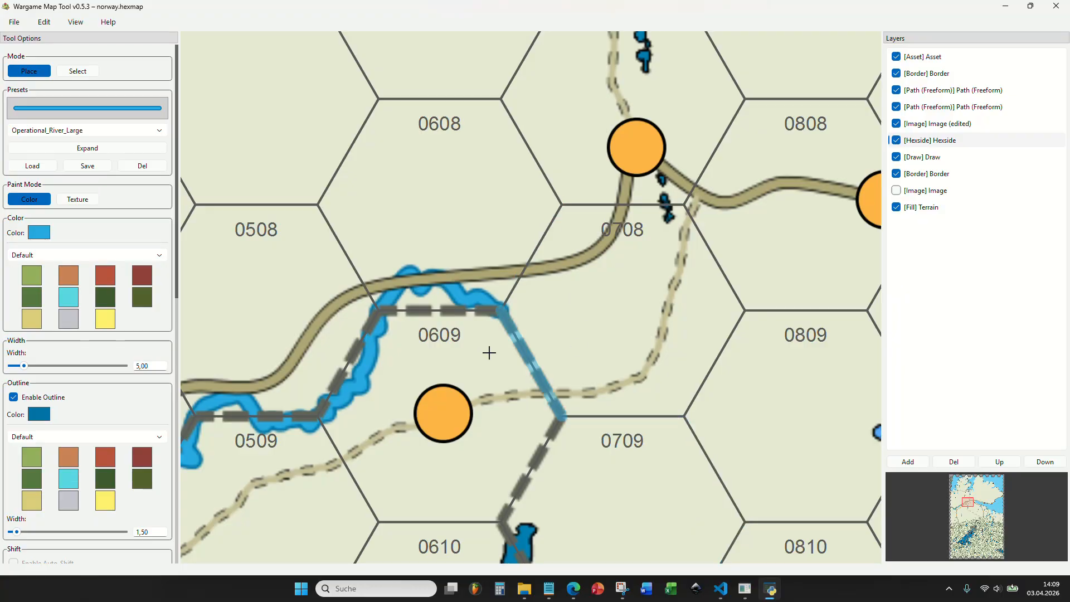
pyautogui.scroll(-2, 541, 348)
pyautogui.scroll(-1, 542, 348)
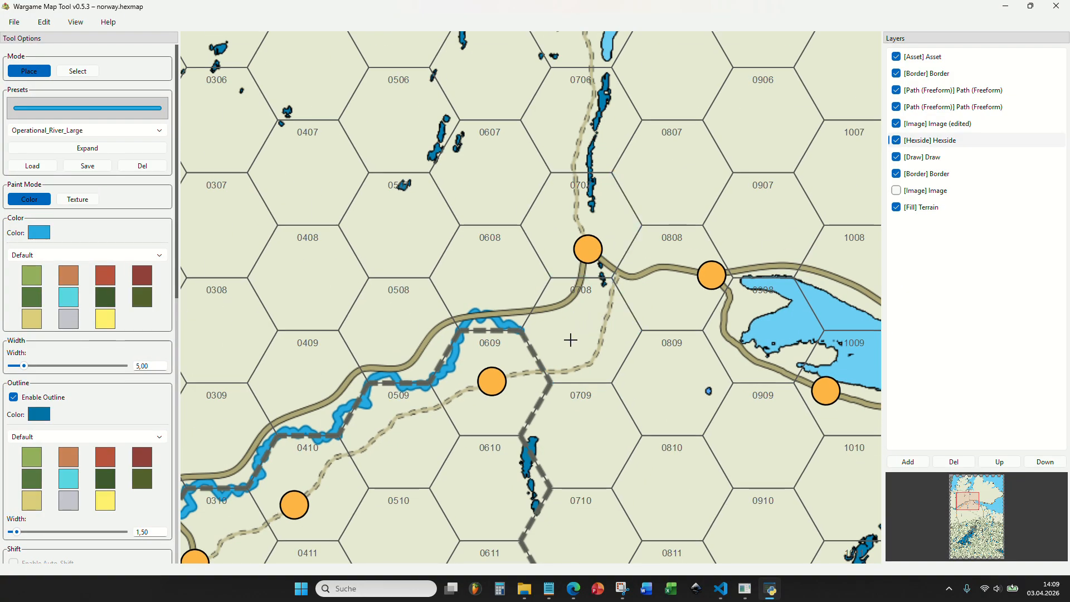
pyautogui.scroll(4, 538, 343)
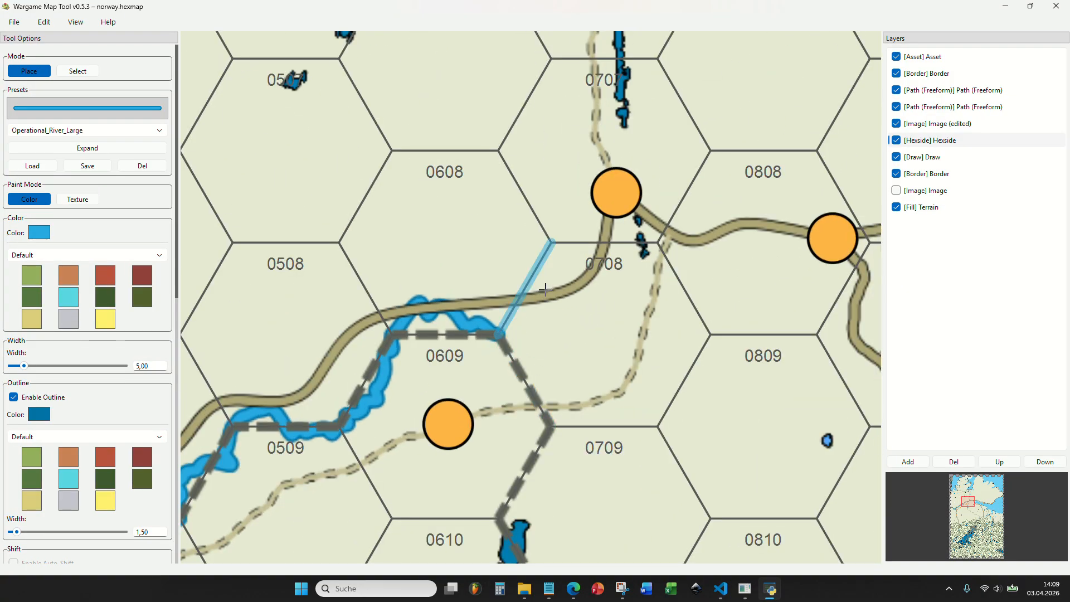
pyautogui.moveTo(540, 284); pyautogui.dragTo(576, 249)
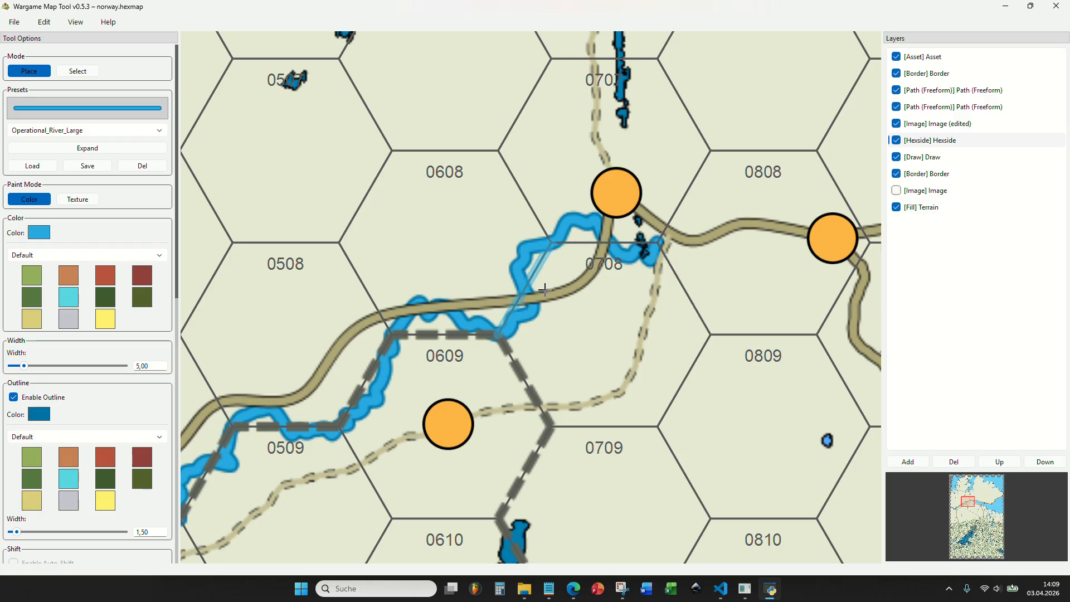
pyautogui.scroll(-5, 601, 278)
pyautogui.scroll(3, 600, 326)
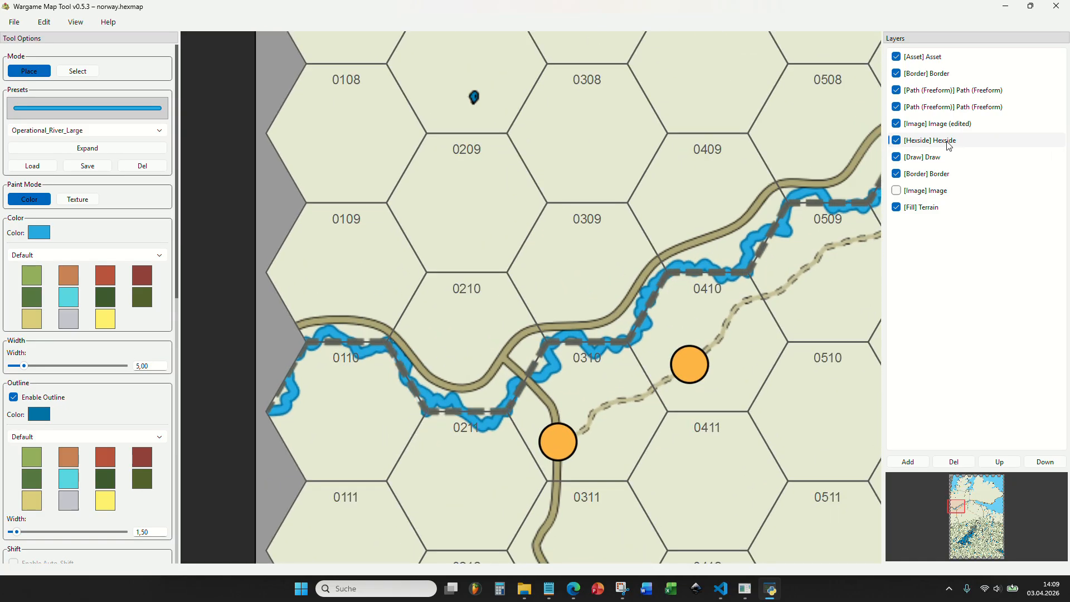
# Move the road's path points away from the river between hexes 0110 and 0509, keeping the road north of it.
pyautogui.click(944, 106)
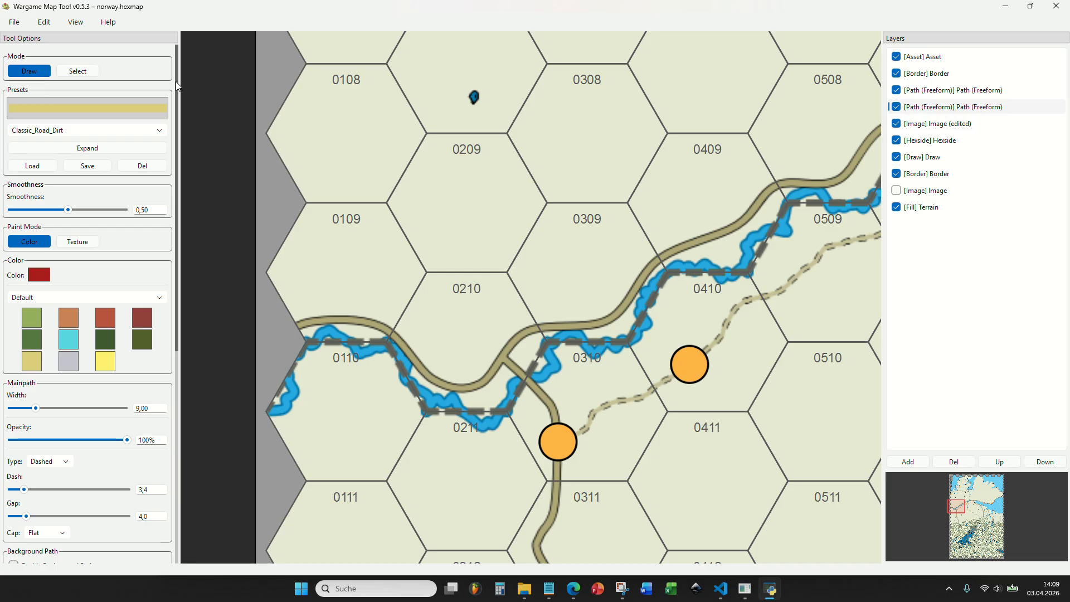
pyautogui.click(78, 71)
pyautogui.click(389, 332)
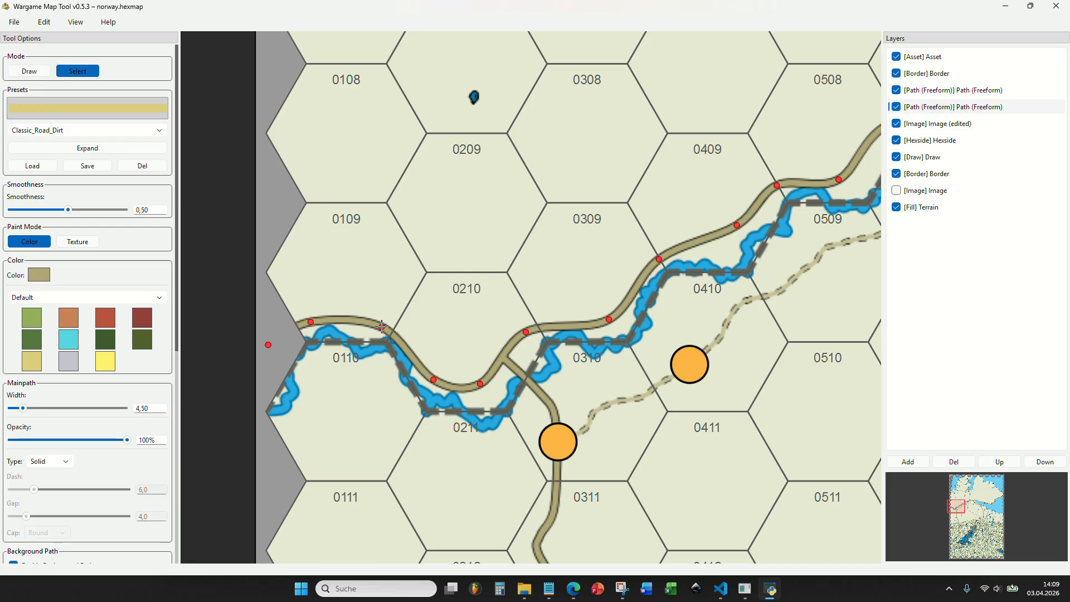
pyautogui.moveTo(382, 327); pyautogui.dragTo(385, 320)
pyautogui.moveTo(432, 371); pyautogui.dragTo(434, 358)
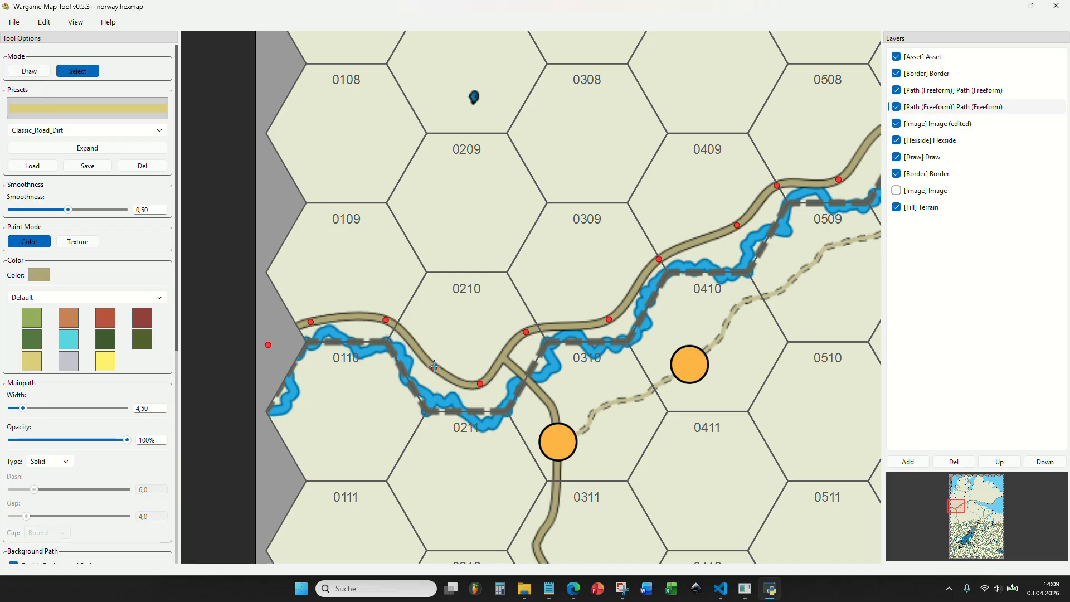
pyautogui.moveTo(607, 321); pyautogui.dragTo(593, 310)
pyautogui.moveTo(647, 315); pyautogui.dragTo(403, 370)
pyautogui.moveTo(514, 320); pyautogui.dragTo(450, 351)
pyautogui.moveTo(520, 266); pyautogui.dragTo(509, 258)
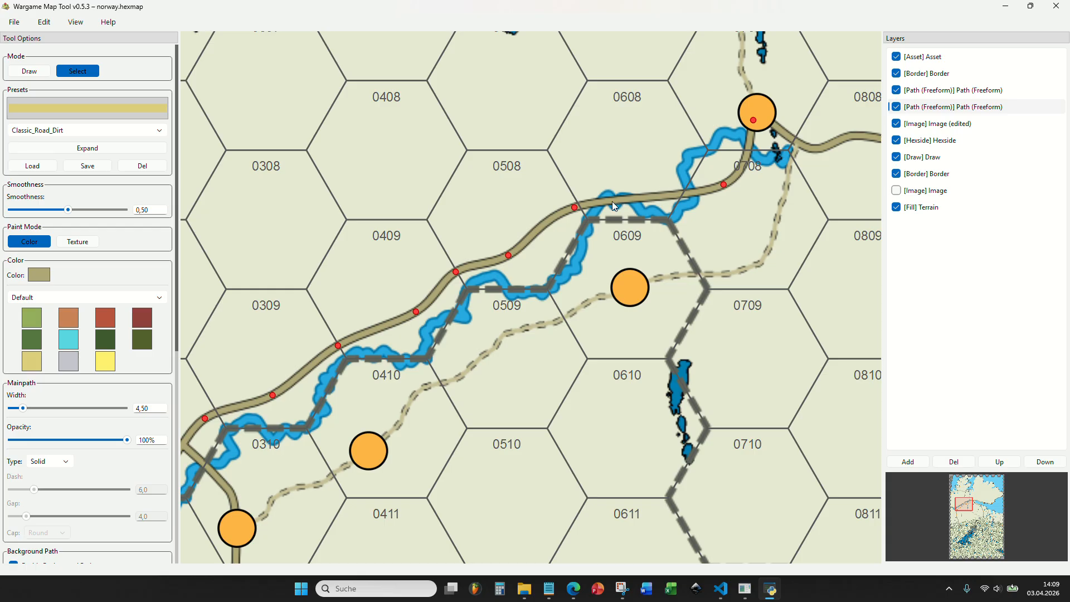
# Reshape the road from hex 0609 to the town in hex 0707 so it stays north of the river.
pyautogui.moveTo(574, 206); pyautogui.dragTo(583, 195)
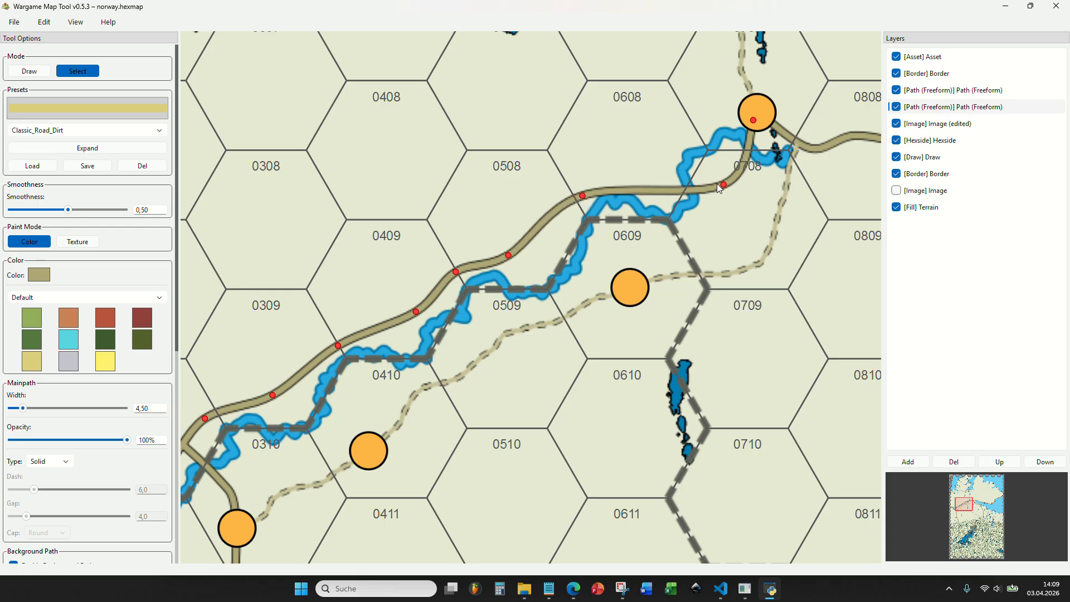
pyautogui.moveTo(717, 184); pyautogui.dragTo(654, 165)
pyautogui.moveTo(752, 119); pyautogui.dragTo(747, 114)
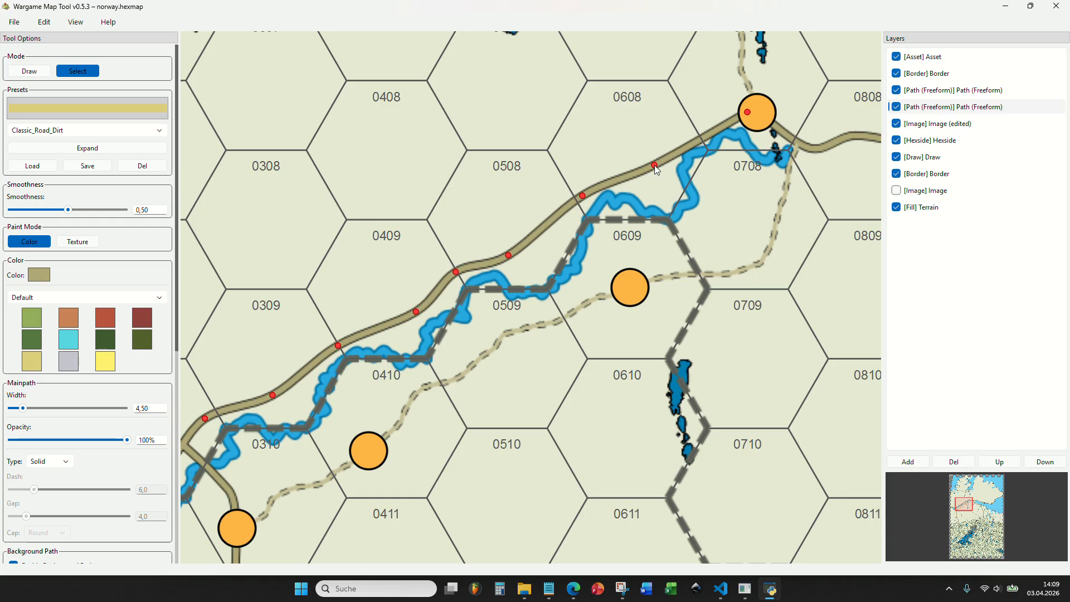
pyautogui.moveTo(654, 165); pyautogui.dragTo(660, 148)
pyautogui.moveTo(554, 266); pyautogui.dragTo(778, 114)
pyautogui.moveTo(489, 262); pyautogui.dragTo(296, 454)
pyautogui.moveTo(685, 208); pyautogui.dragTo(470, 333)
pyautogui.scroll(-10, 563, 252)
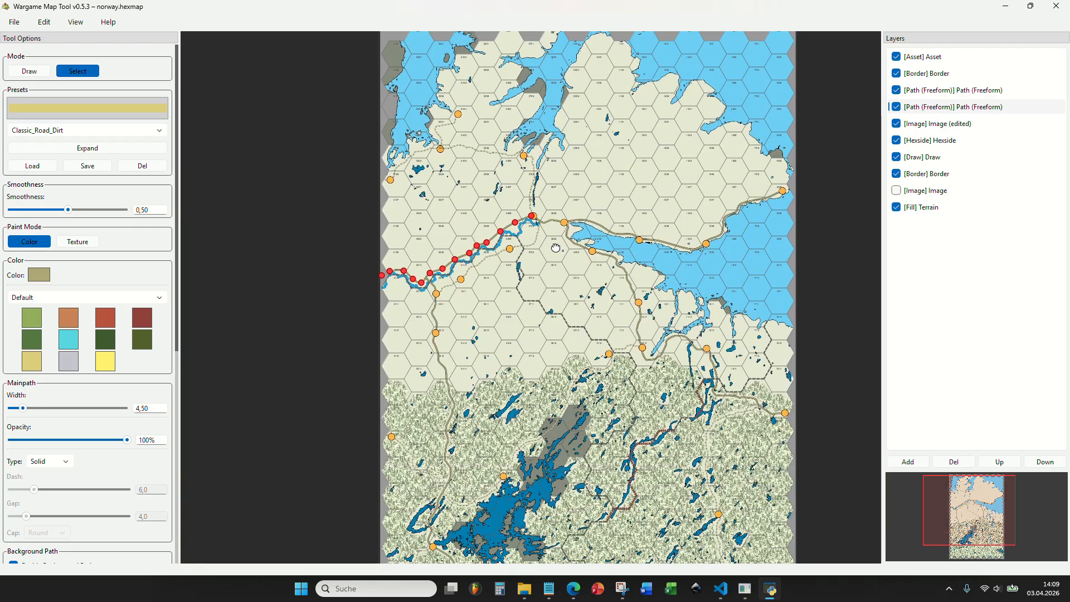
pyautogui.moveTo(555, 248); pyautogui.dragTo(522, 228)
pyautogui.click(37, 71)
# Reroute the river section on hex 0708's northern edge along hex 0707's southeastern side to the narrow lake north of the town.
pyautogui.scroll(4, 522, 228)
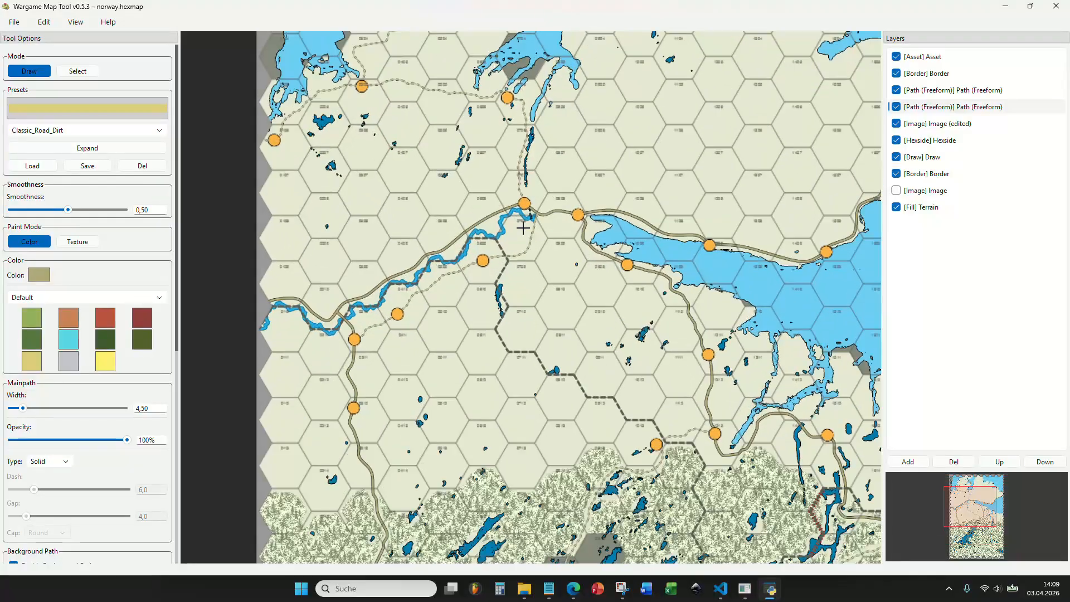
pyautogui.scroll(5, 523, 228)
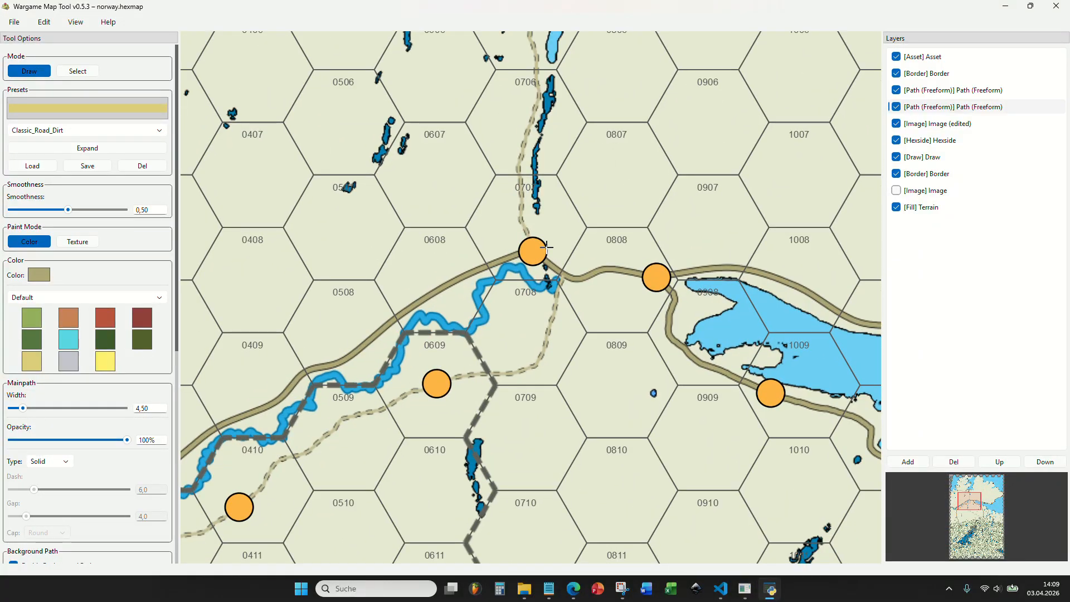
pyautogui.scroll(3, 546, 245)
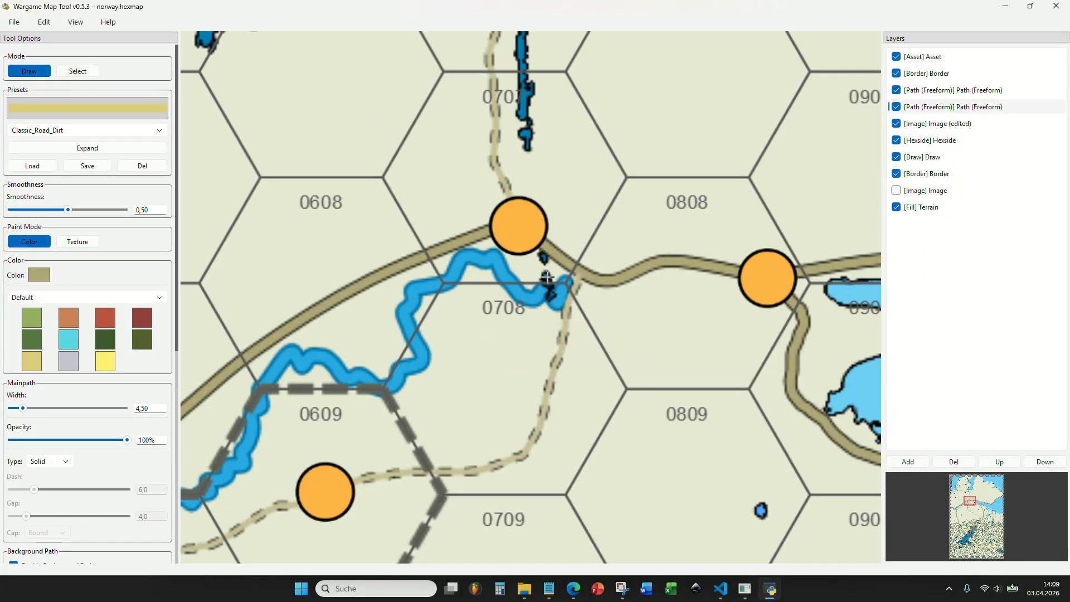
pyautogui.click(944, 122)
pyautogui.click(947, 140)
pyautogui.click(86, 75)
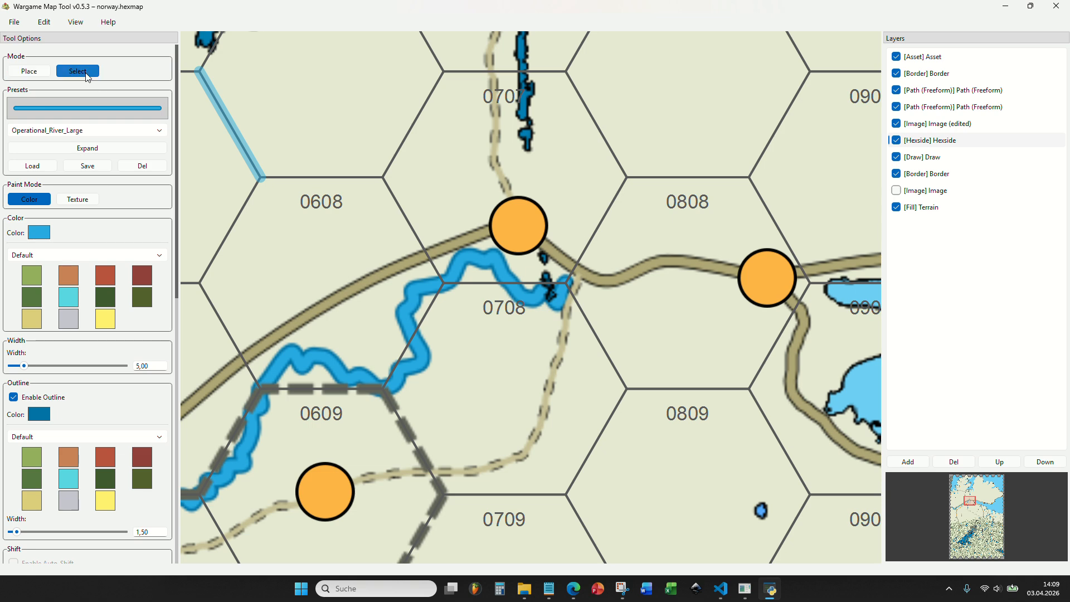
pyautogui.moveTo(528, 298); pyautogui.dragTo(474, 274)
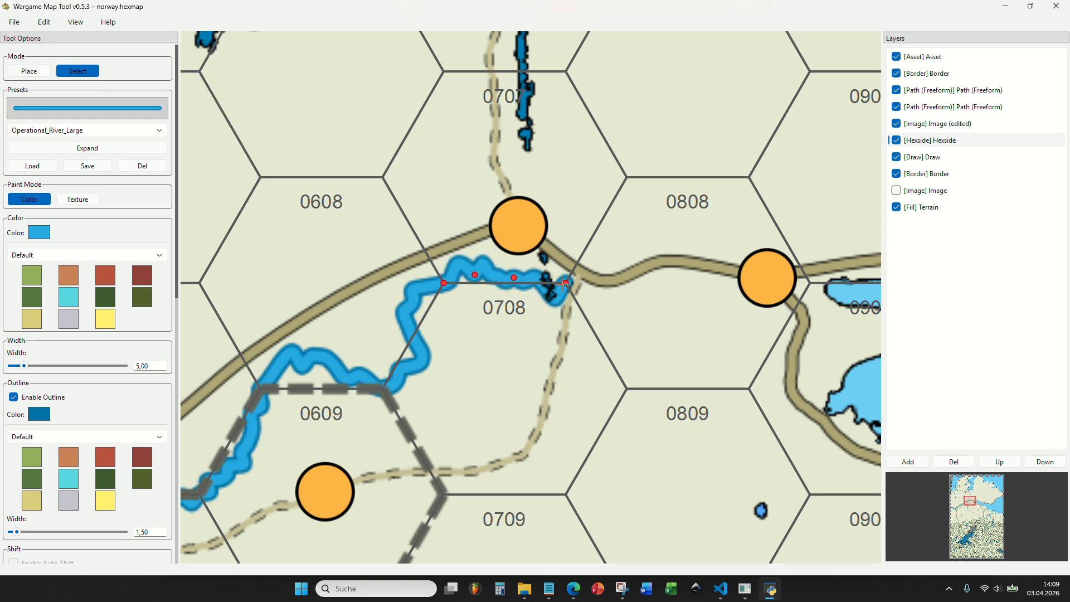
pyautogui.moveTo(565, 282); pyautogui.dragTo(528, 147)
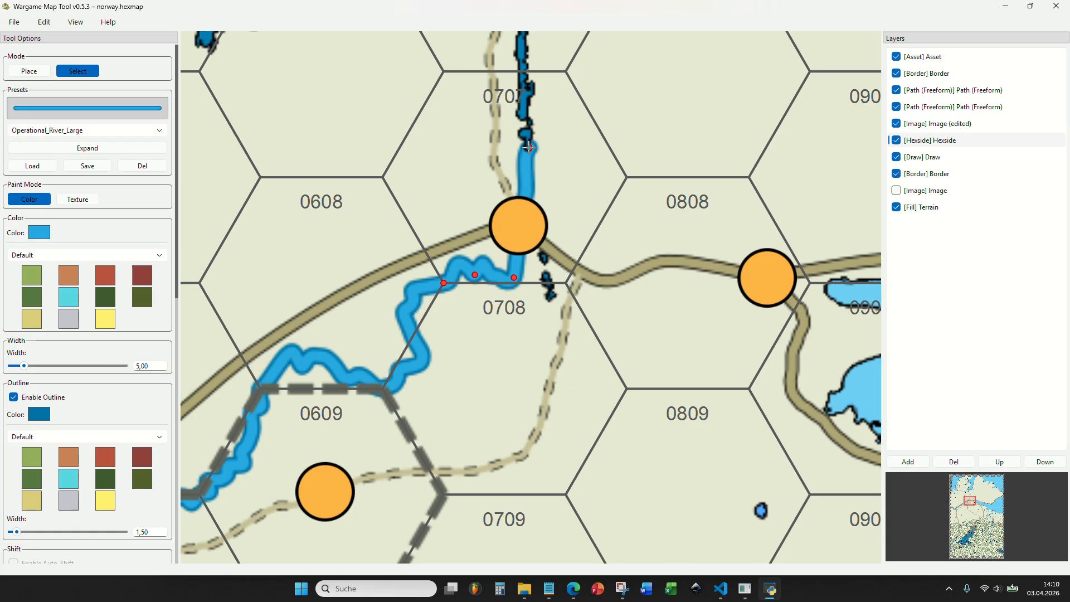
pyautogui.moveTo(514, 277); pyautogui.dragTo(622, 185)
pyautogui.moveTo(476, 272); pyautogui.dragTo(553, 275)
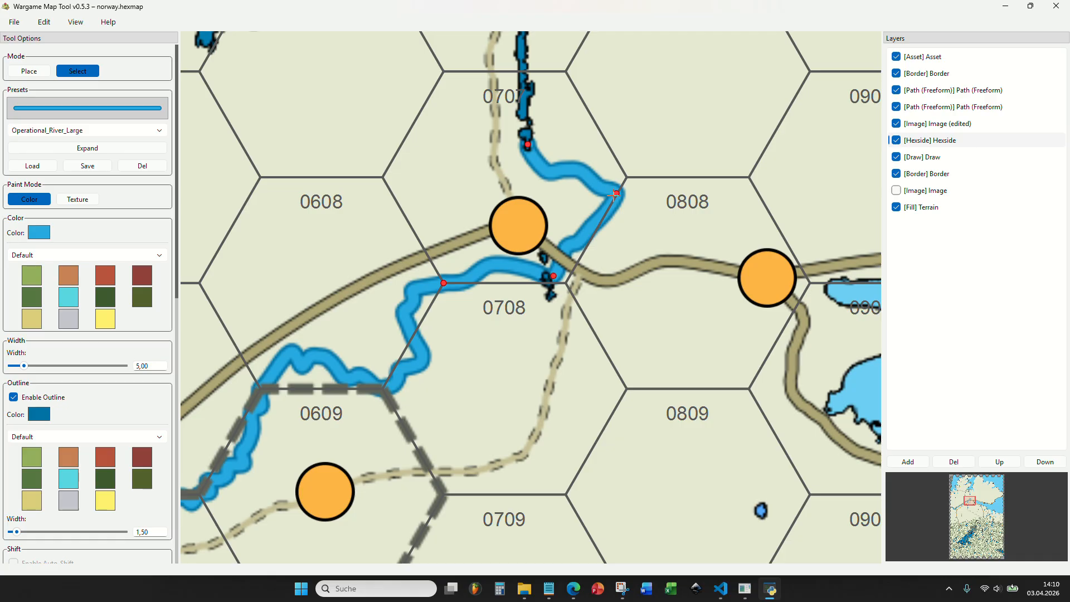
pyautogui.moveTo(615, 195)
pyautogui.mouseDown()
pyautogui.moveTo(583, 203)
pyautogui.moveTo(613, 183)
pyautogui.mouseUp()
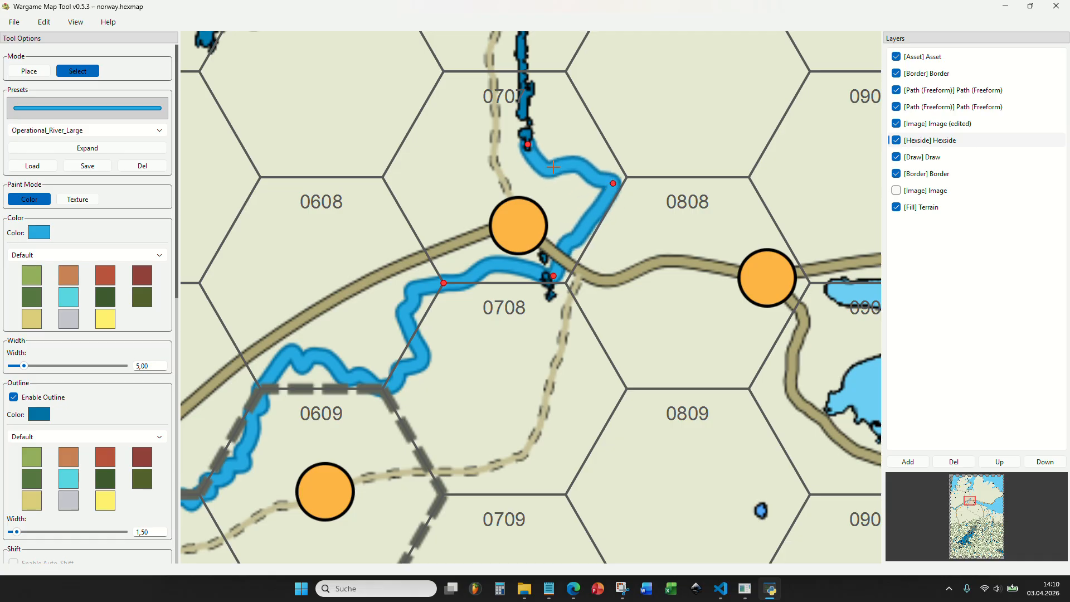
# Return to placing river hexsides and save the map.
pyautogui.scroll(-4, 530, 139)
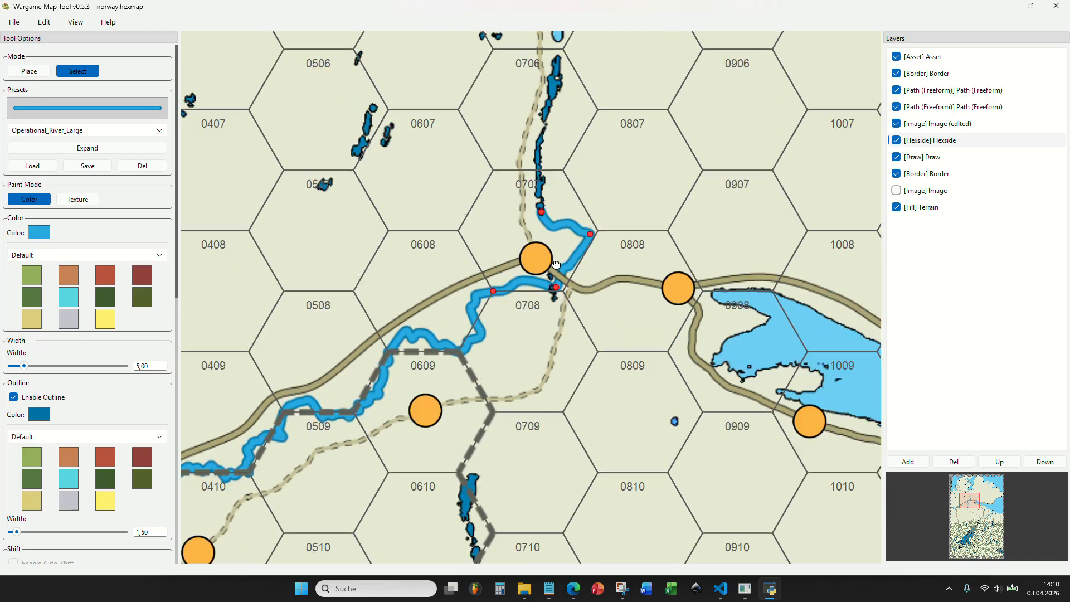
pyautogui.scroll(-2, 532, 210)
pyautogui.scroll(-3, 854, 129)
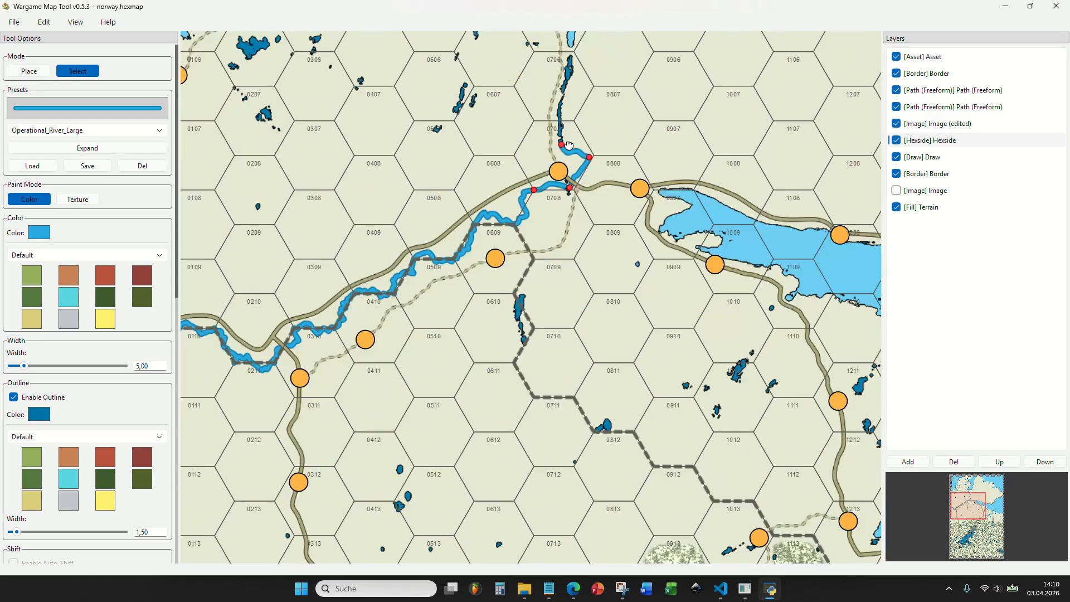
pyautogui.click(45, 72)
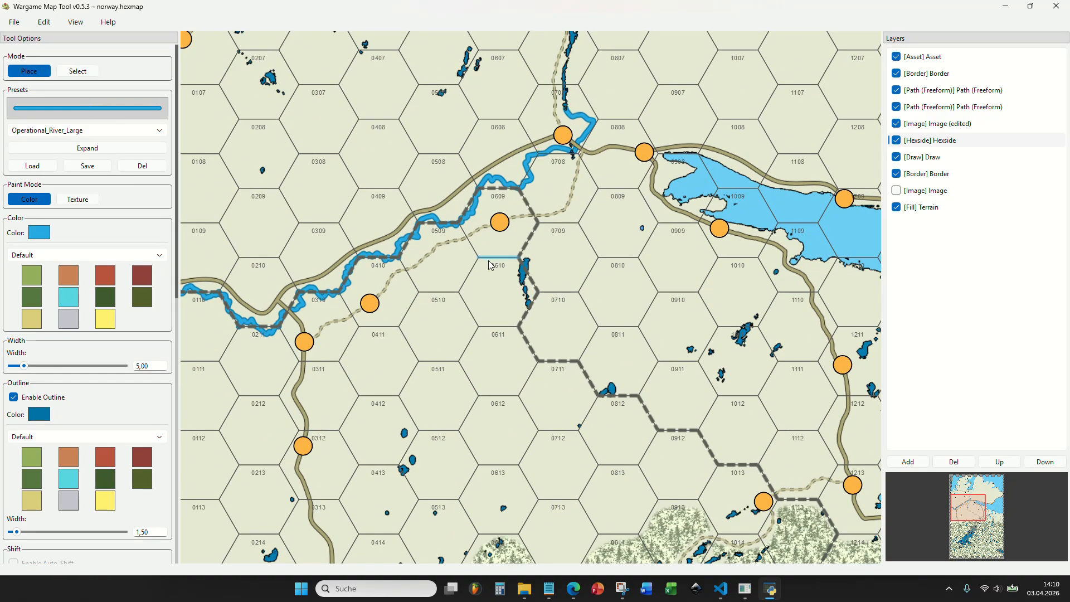
pyautogui.hotkey('ctrl', 's')
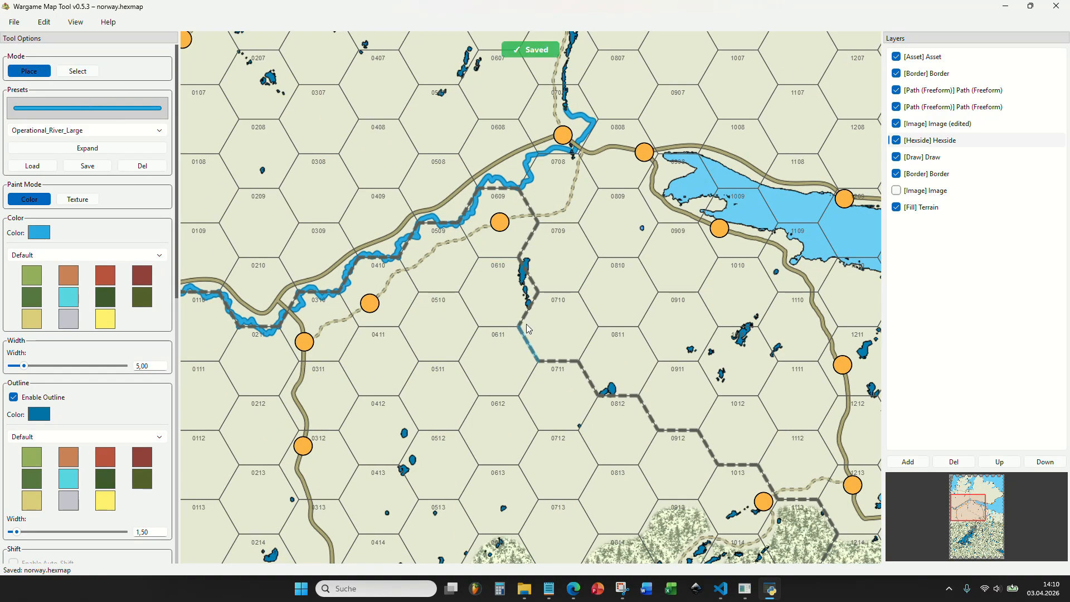
# Fill the hexes on both sides of the border river, from 0109 and 0110 to 0707 and 0708, with light woods.
pyautogui.scroll(-5, 622, 279)
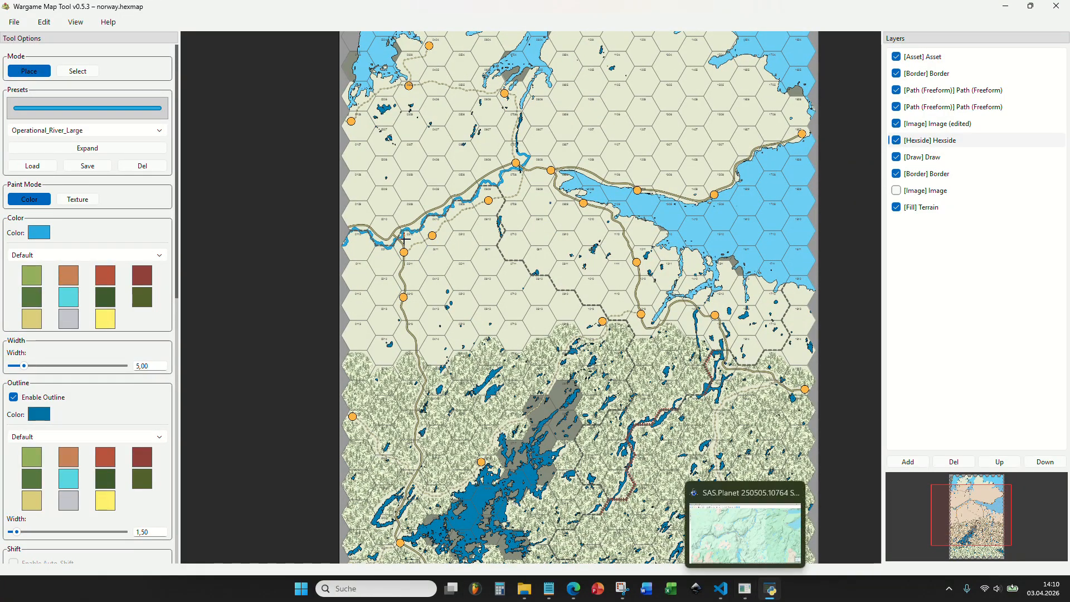
pyautogui.scroll(3, 368, 243)
pyautogui.moveTo(370, 251); pyautogui.dragTo(378, 291)
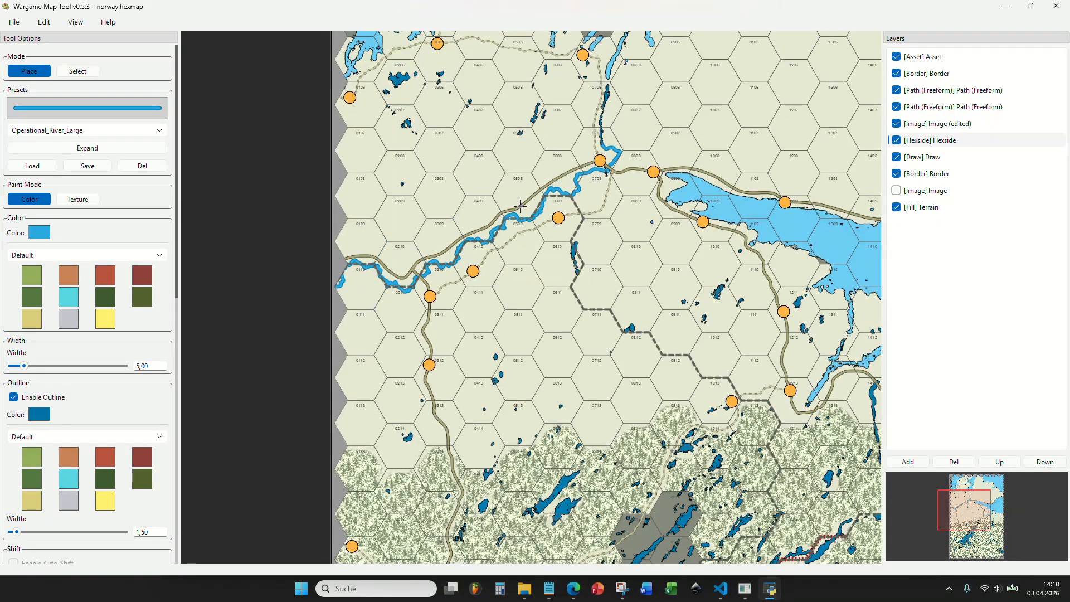
pyautogui.moveTo(478, 262); pyautogui.dragTo(557, 337)
pyautogui.scroll(2, 522, 328)
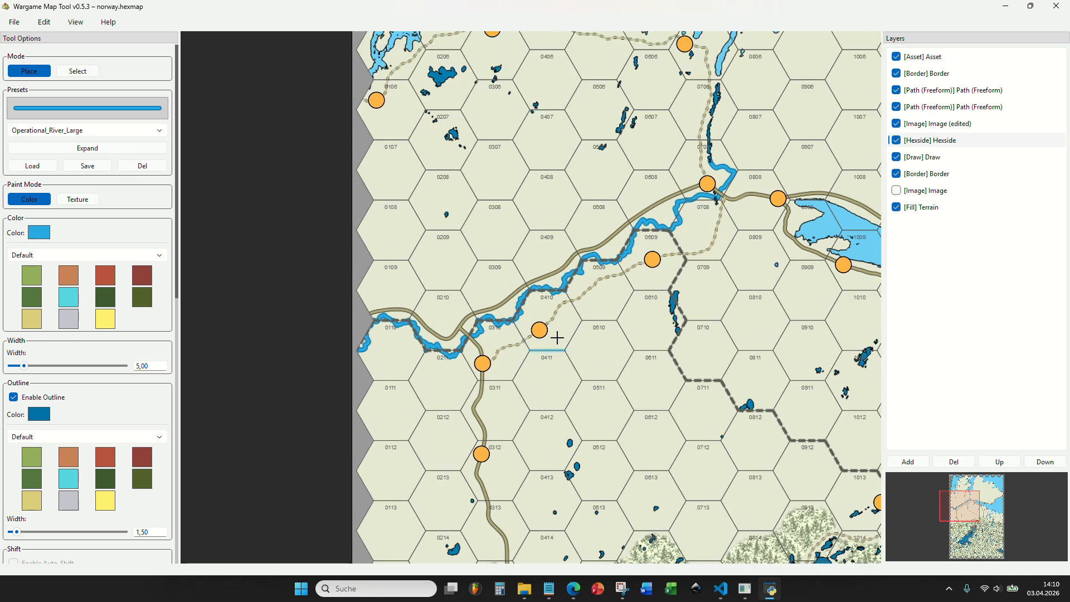
pyautogui.click(930, 207)
pyautogui.scroll(1, 364, 315)
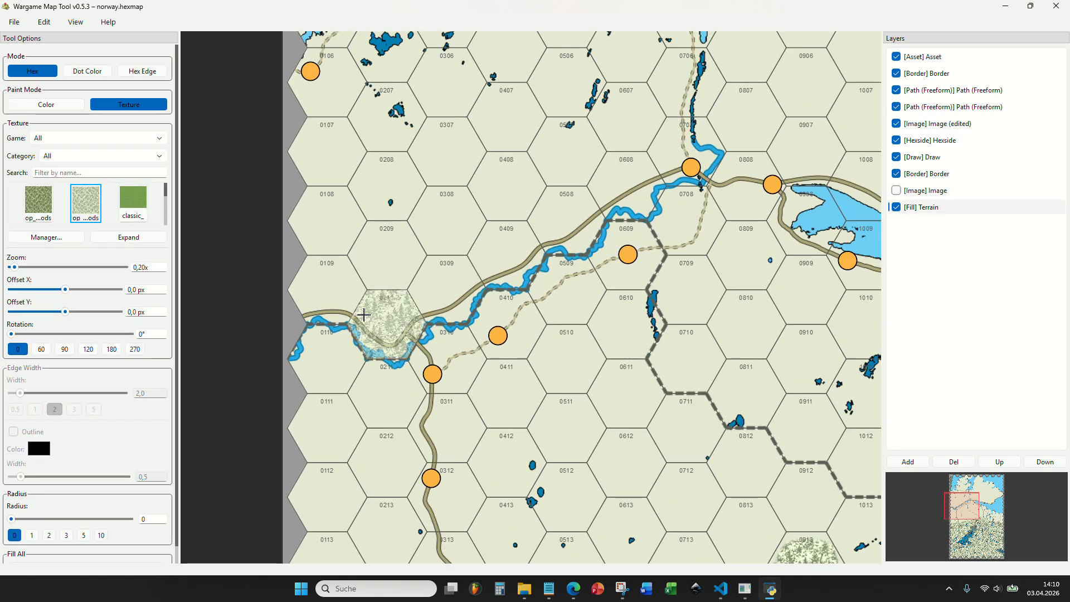
pyautogui.moveTo(341, 310)
pyautogui.mouseDown()
pyautogui.moveTo(341, 359)
pyautogui.moveTo(384, 370)
pyautogui.moveTo(454, 335)
pyautogui.moveTo(599, 228)
pyautogui.moveTo(688, 146)
pyautogui.mouseUp()
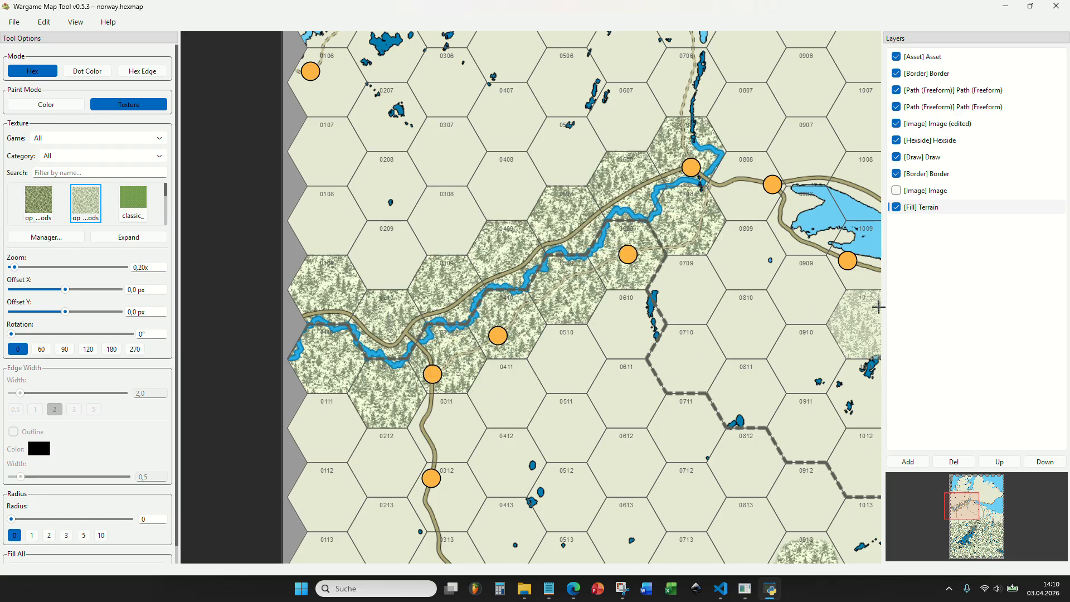
# Paint over the outer hex edges of the new river woods in the pale clear-terrain color, giving them soft, irregular outlines.
pyautogui.click(922, 156)
pyautogui.scroll(3, 320, 271)
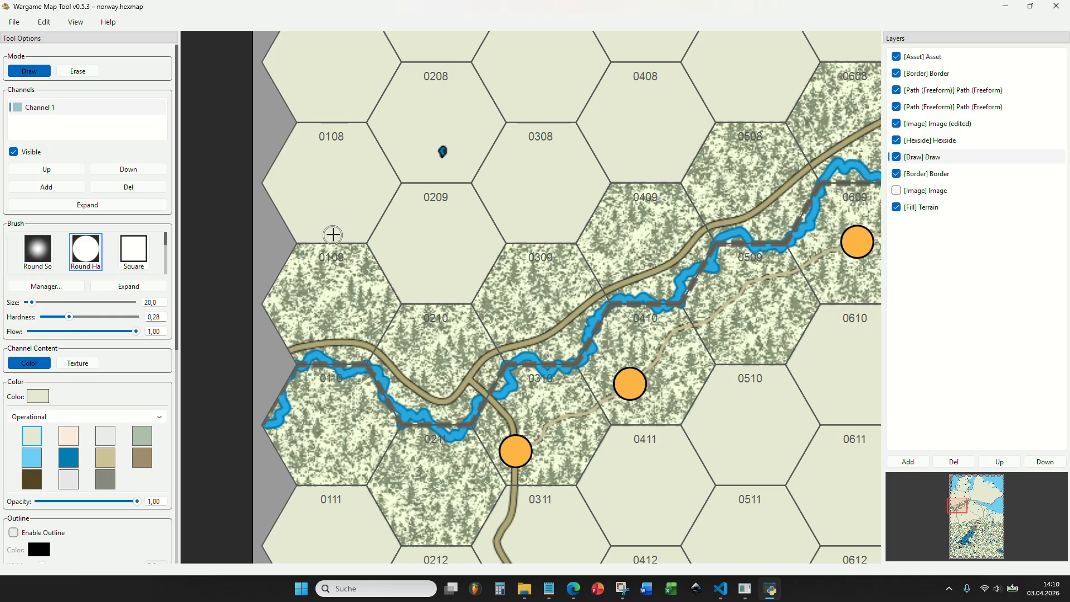
pyautogui.moveTo(334, 224)
pyautogui.mouseDown()
pyautogui.moveTo(310, 239)
pyautogui.moveTo(374, 254)
pyautogui.moveTo(409, 297)
pyautogui.moveTo(513, 244)
pyautogui.moveTo(581, 229)
pyautogui.moveTo(670, 174)
pyautogui.moveTo(592, 162)
pyautogui.moveTo(527, 124)
pyautogui.mouseUp()
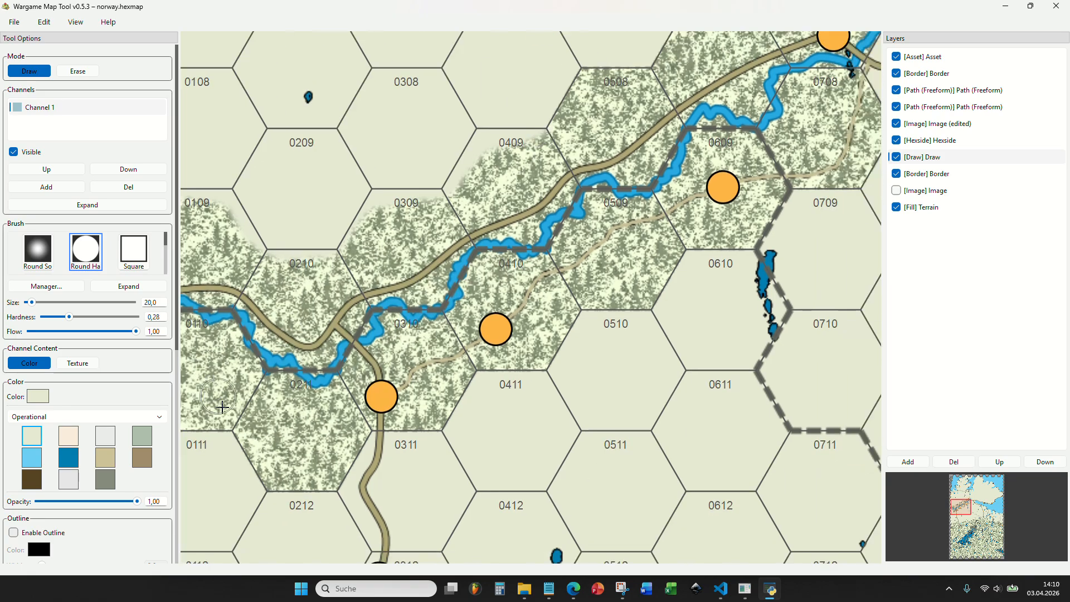
pyautogui.moveTo(217, 397)
pyautogui.mouseDown()
pyautogui.moveTo(299, 385)
pyautogui.moveTo(226, 415)
pyautogui.moveTo(287, 419)
pyautogui.moveTo(315, 429)
pyautogui.moveTo(335, 464)
pyautogui.moveTo(369, 468)
pyautogui.moveTo(415, 427)
pyautogui.moveTo(491, 406)
pyautogui.moveTo(733, 282)
pyautogui.moveTo(519, 405)
pyautogui.moveTo(453, 428)
pyautogui.moveTo(564, 359)
pyautogui.mouseUp()
pyautogui.moveTo(621, 317)
pyautogui.mouseDown()
pyautogui.moveTo(673, 291)
pyautogui.moveTo(689, 256)
pyautogui.mouseUp()
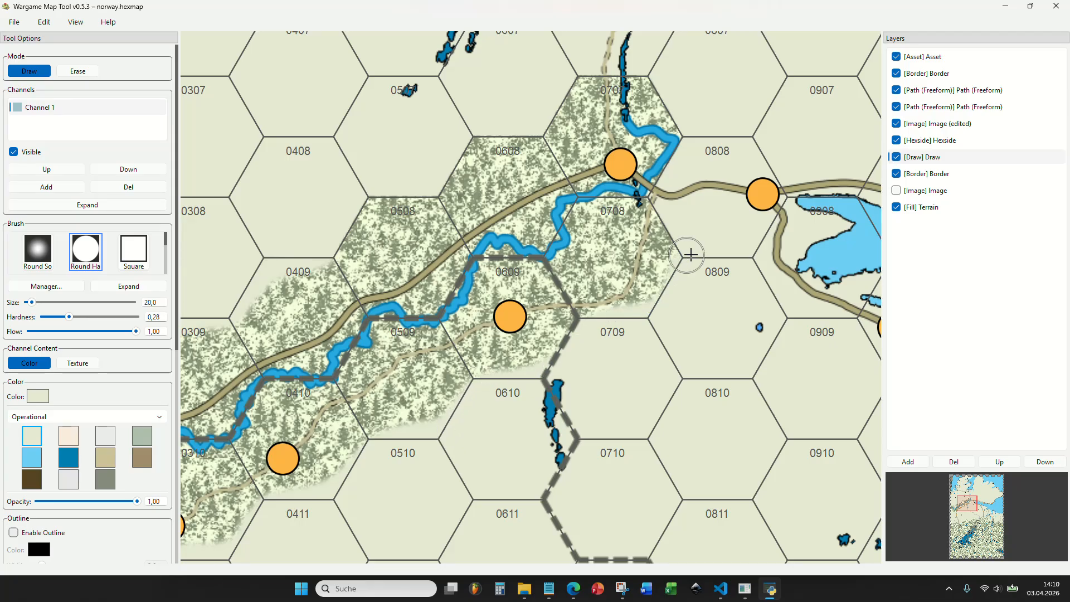
pyautogui.moveTo(318, 269)
pyautogui.mouseDown()
pyautogui.moveTo(299, 330)
pyautogui.moveTo(330, 280)
pyautogui.moveTo(484, 190)
pyautogui.mouseUp()
pyautogui.moveTo(557, 144); pyautogui.dragTo(509, 176)
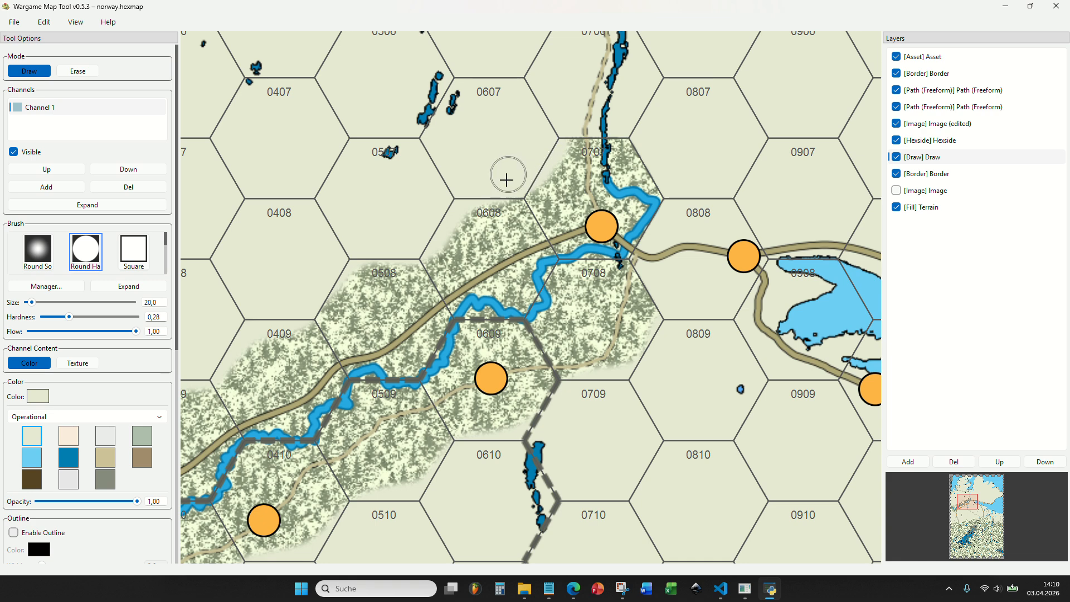
pyautogui.moveTo(565, 142)
pyautogui.mouseDown()
pyautogui.moveTo(623, 129)
pyautogui.moveTo(660, 181)
pyautogui.mouseUp()
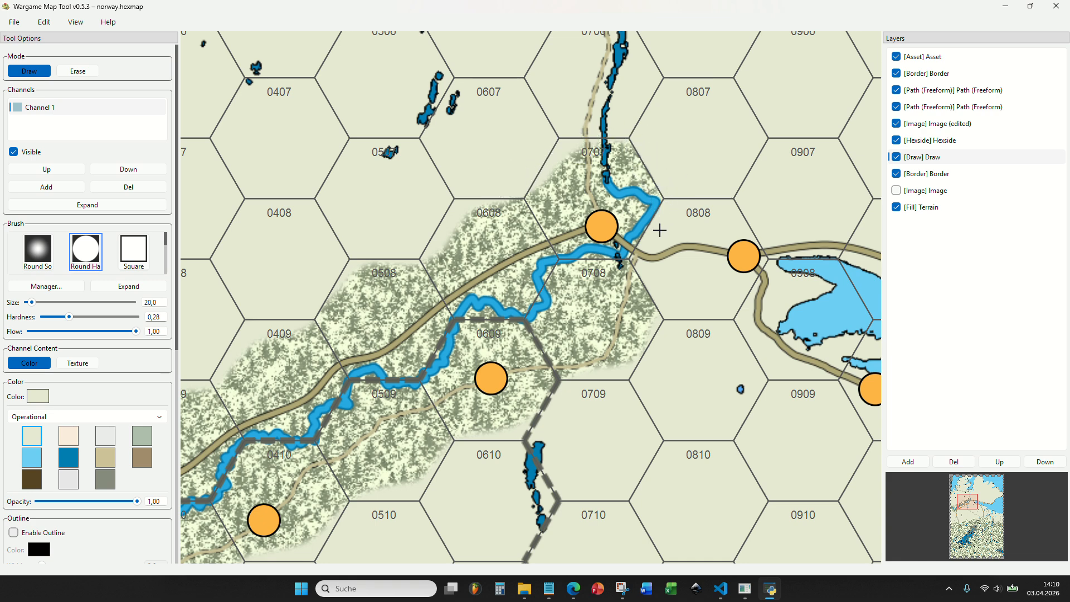
# Examine the road's course through the woods along the river from hex 0109 to hex 0508.
pyautogui.moveTo(679, 272); pyautogui.dragTo(835, 189)
pyautogui.moveTo(312, 346); pyautogui.dragTo(540, 229)
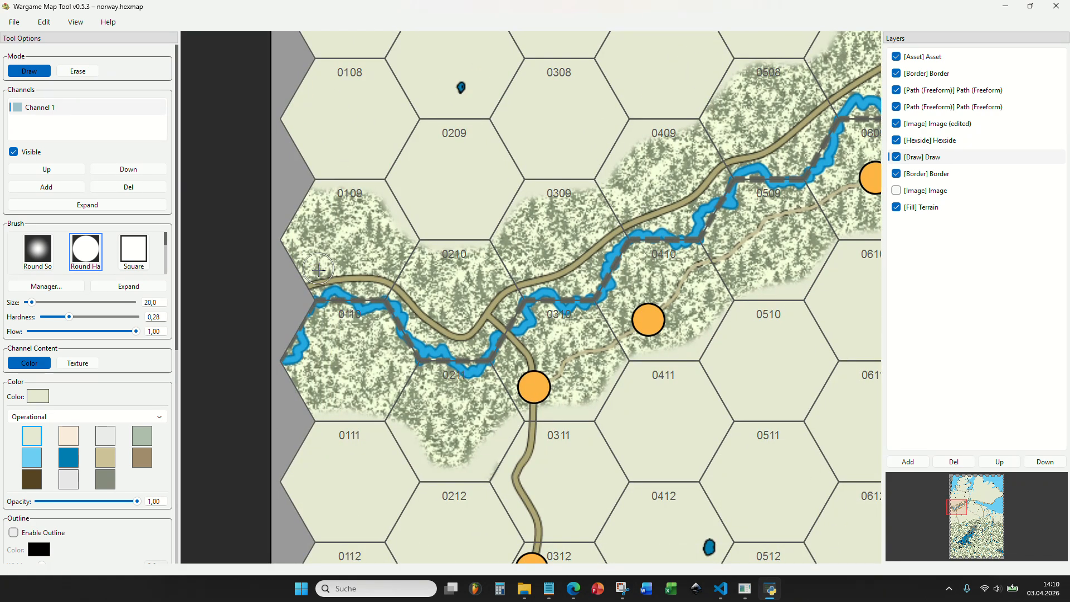
pyautogui.moveTo(314, 268)
pyautogui.mouseDown()
pyautogui.moveTo(317, 281)
pyautogui.moveTo(385, 279)
pyautogui.mouseUp()
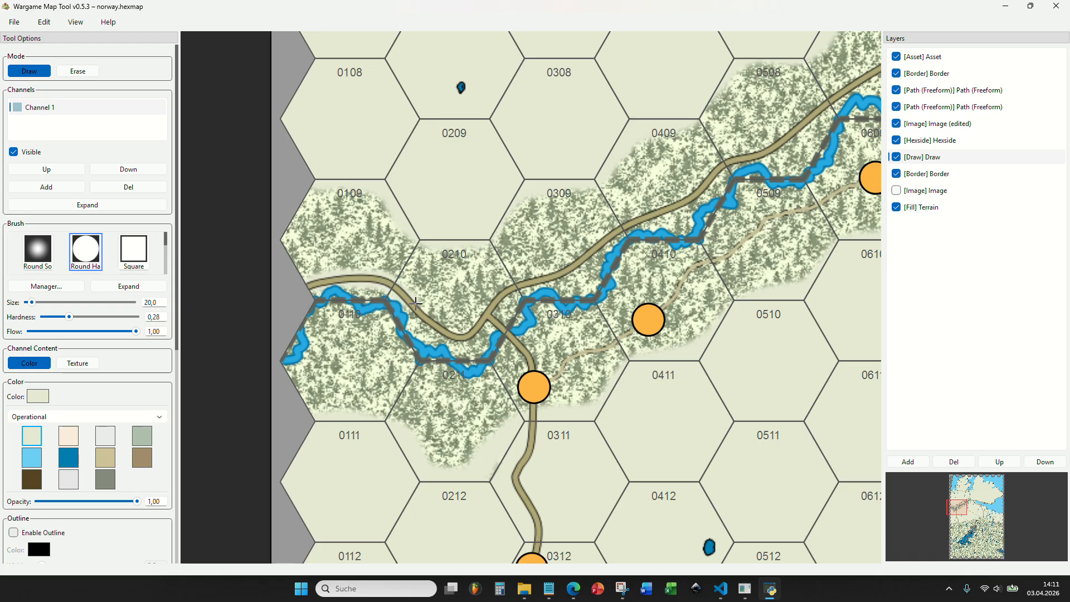
pyautogui.moveTo(468, 329); pyautogui.dragTo(499, 310)
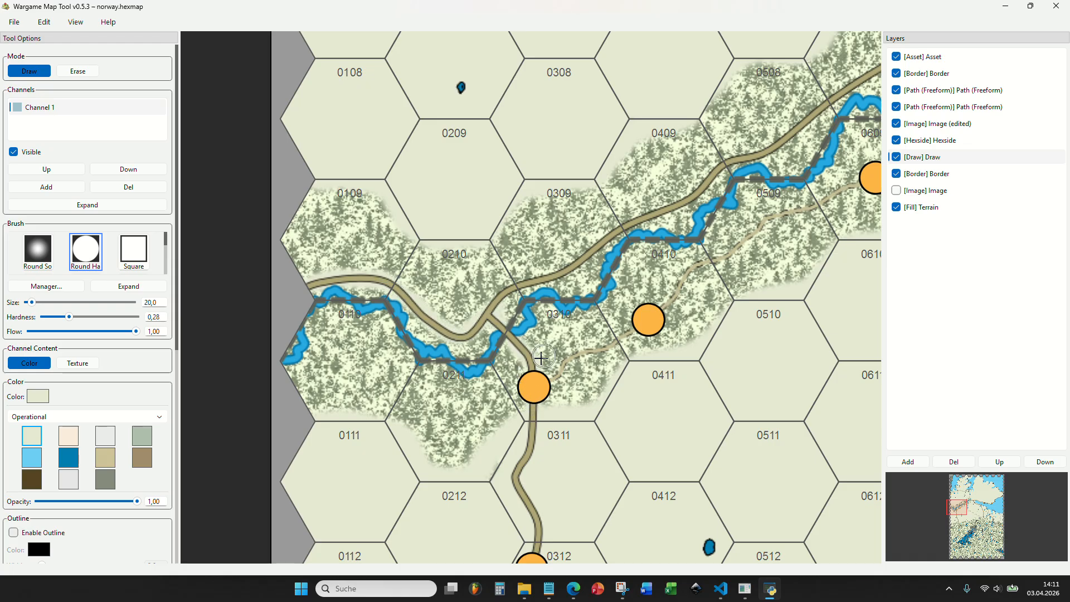
pyautogui.moveTo(541, 358)
pyautogui.mouseDown()
pyautogui.moveTo(406, 371)
pyautogui.moveTo(268, 433)
pyautogui.mouseUp()
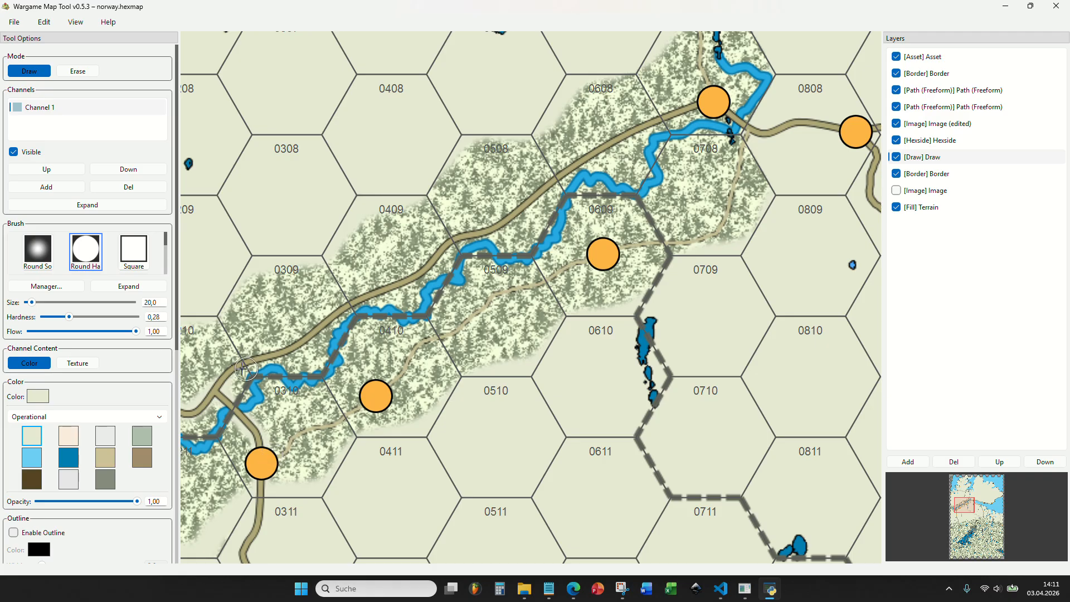
pyautogui.moveTo(221, 373)
pyautogui.mouseDown()
pyautogui.moveTo(295, 347)
pyautogui.moveTo(332, 315)
pyautogui.mouseUp()
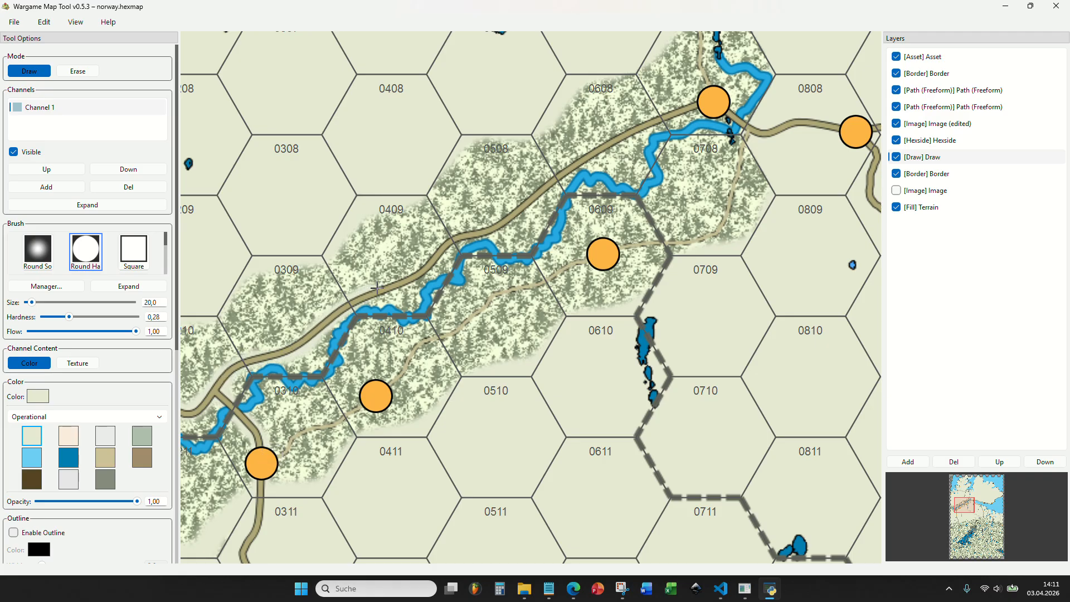
pyautogui.moveTo(376, 288); pyautogui.dragTo(443, 249)
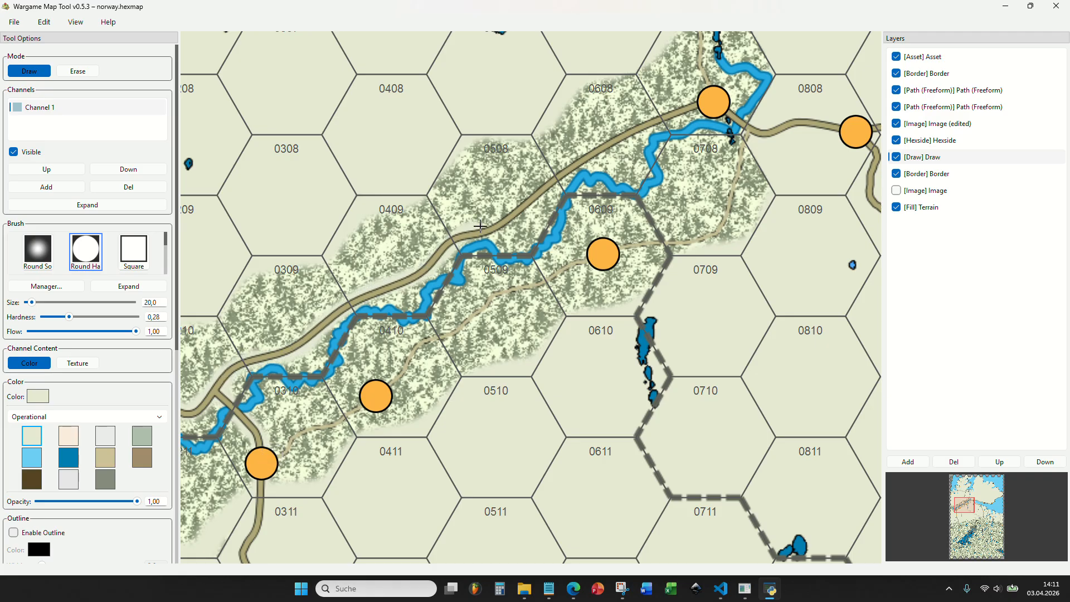
# Paint pale clear-terrain strips along the main road through hexes 0508 and 0608 and the minor road from hex 0310 toward 0609.
pyautogui.moveTo(492, 221); pyautogui.dragTo(556, 184)
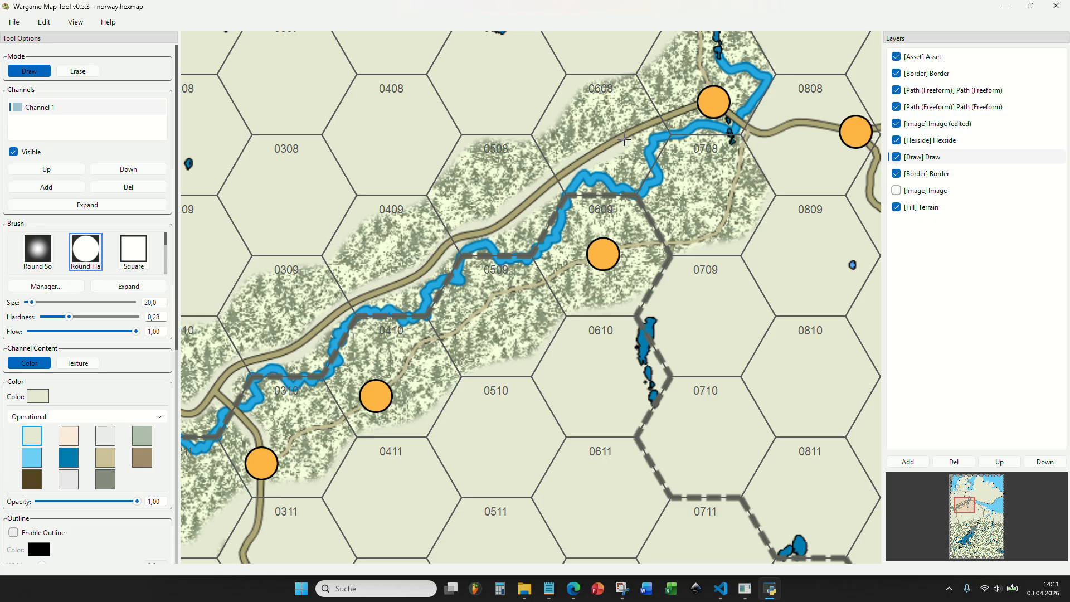
pyautogui.moveTo(635, 129); pyautogui.dragTo(677, 111)
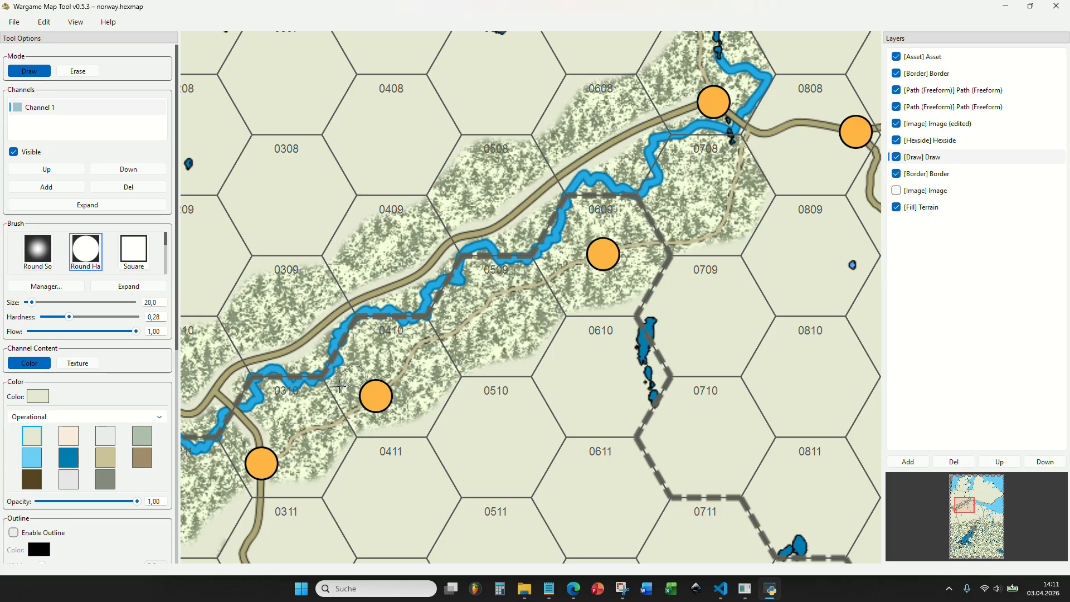
pyautogui.moveTo(276, 458); pyautogui.dragTo(312, 430)
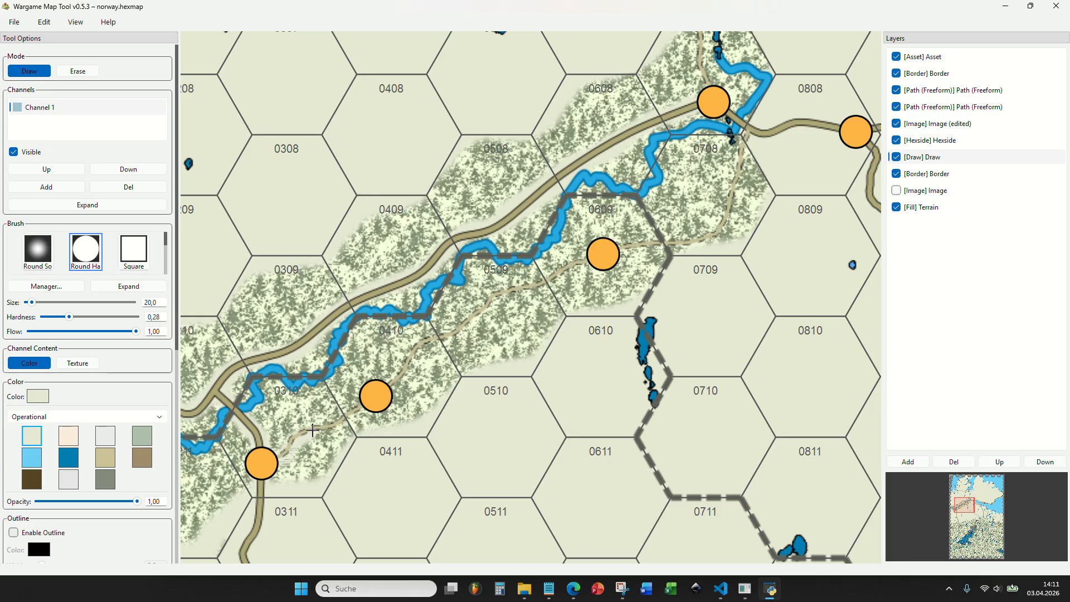
pyautogui.moveTo(447, 393)
pyautogui.mouseDown()
pyautogui.moveTo(359, 476)
pyautogui.moveTo(323, 447)
pyautogui.moveTo(385, 398)
pyautogui.moveTo(524, 334)
pyautogui.mouseUp()
pyautogui.moveTo(524, 334)
pyautogui.mouseDown()
pyautogui.moveTo(437, 405)
pyautogui.moveTo(547, 367)
pyautogui.moveTo(564, 305)
pyautogui.mouseUp()
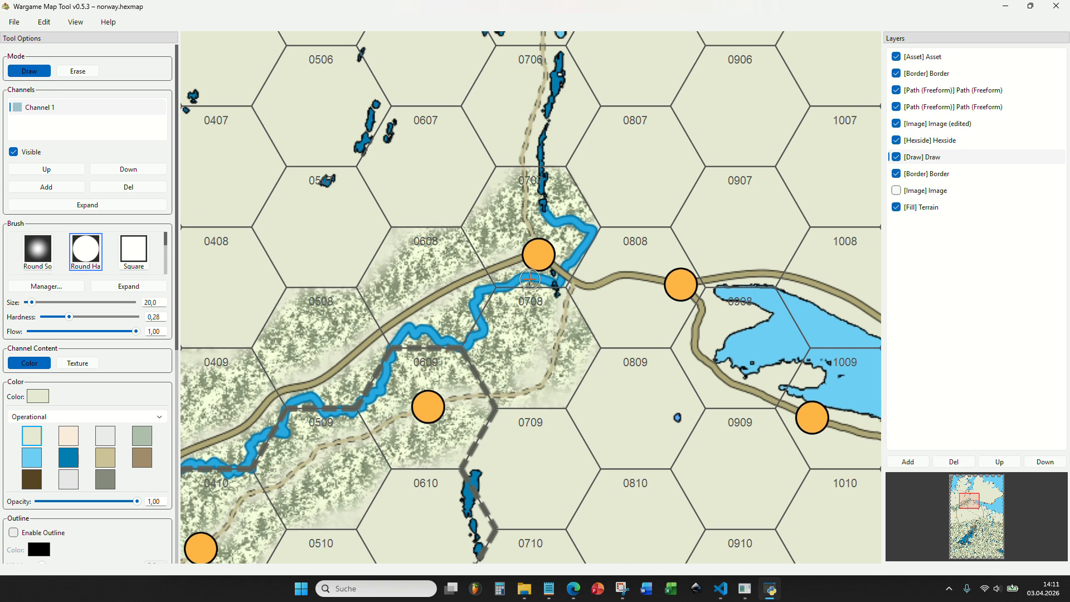
# Examine the cleared road strips and soft woods edges along the river valley from hex 0109 to hex 0708.
pyautogui.scroll(-1, 531, 280)
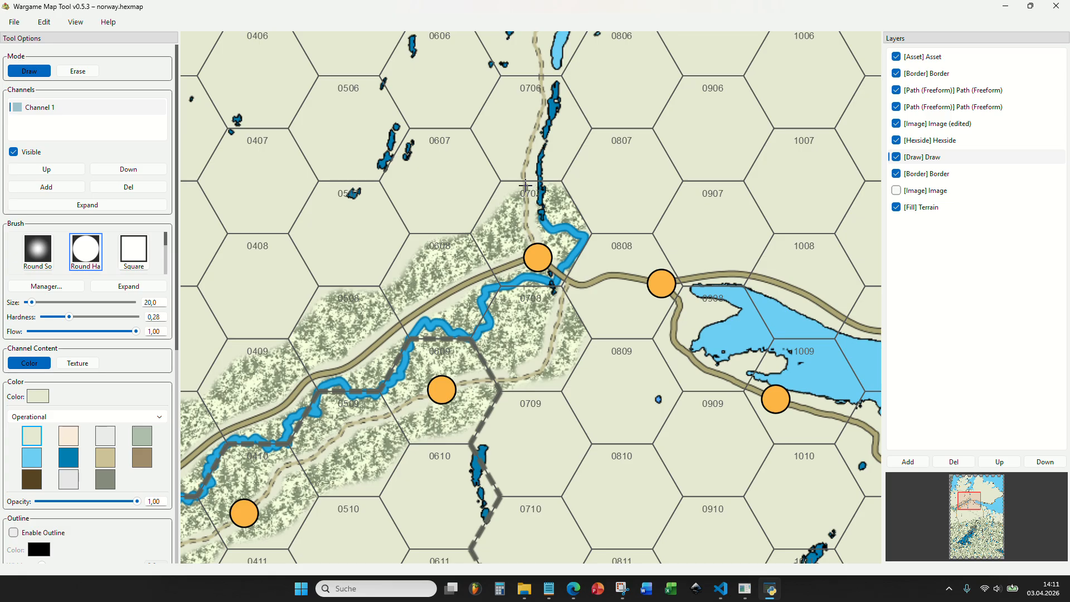
pyautogui.scroll(-4, 532, 240)
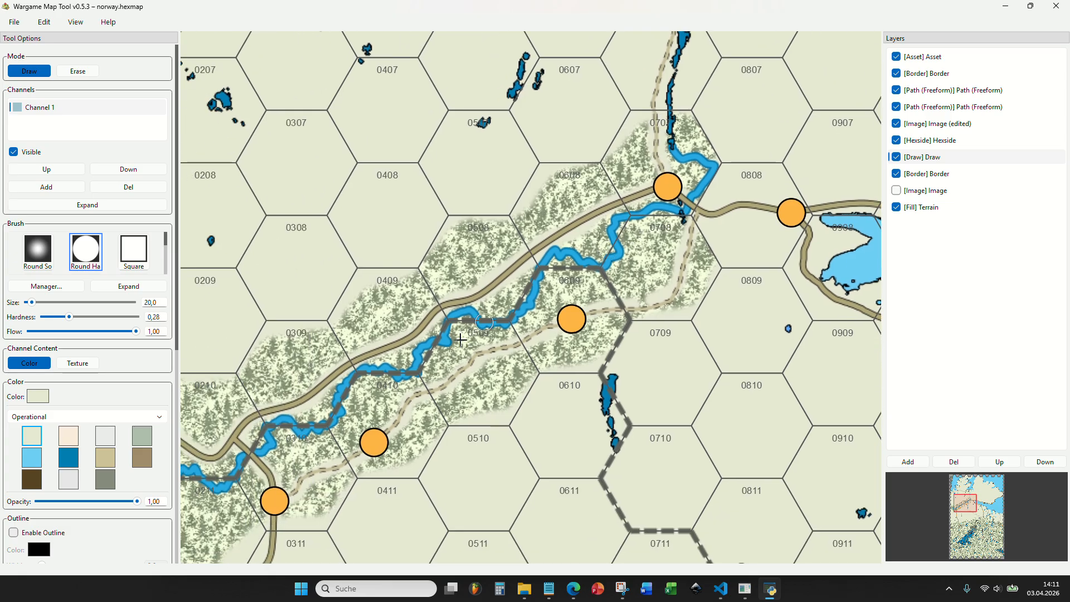
pyautogui.scroll(4, 516, 352)
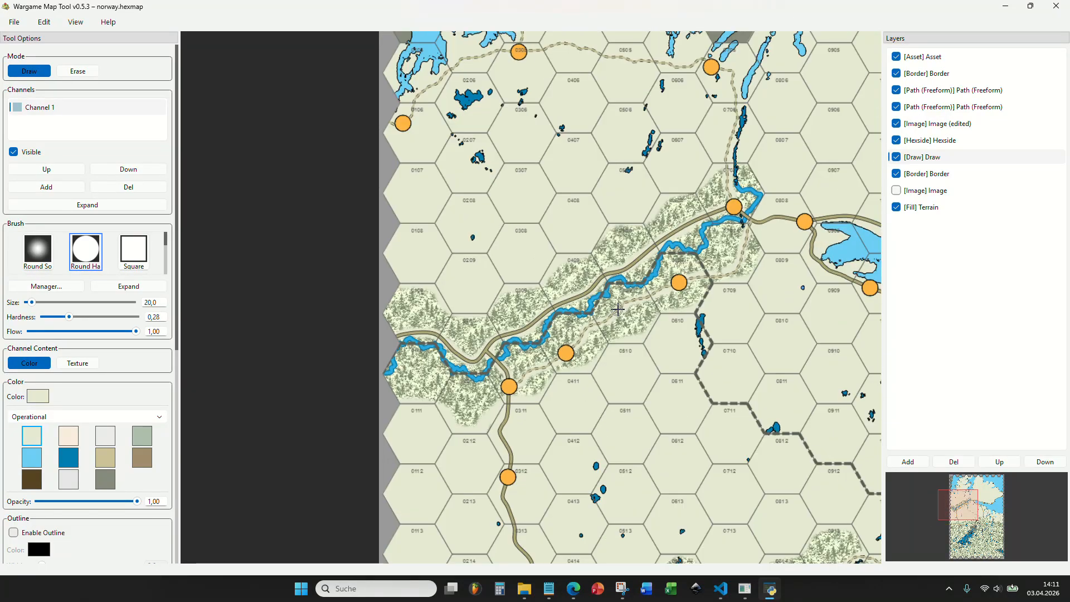
pyautogui.scroll(2, 286, 407)
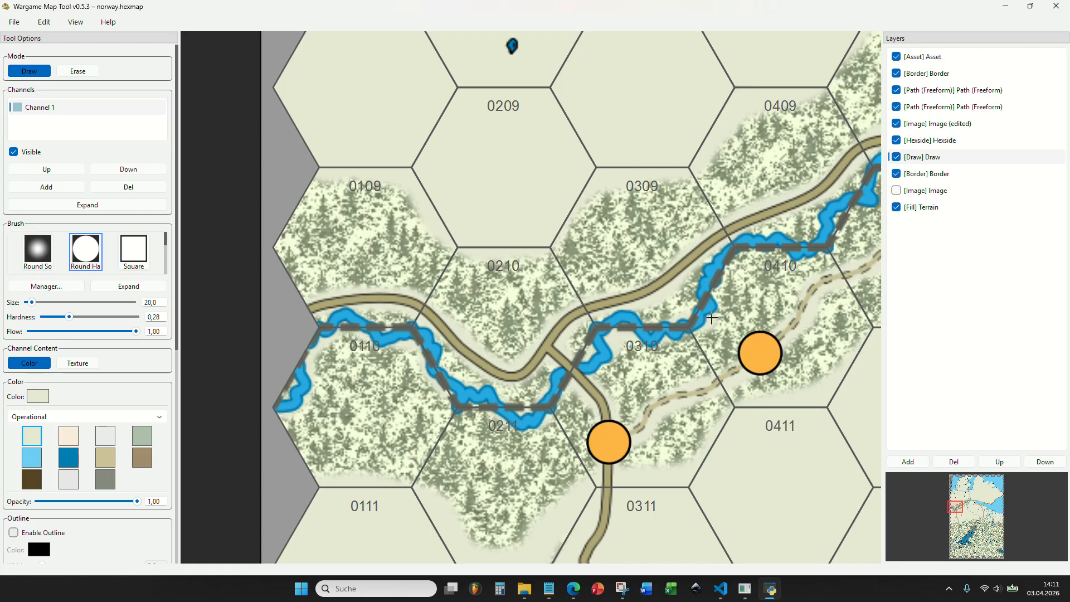
pyautogui.moveTo(753, 237); pyautogui.dragTo(393, 389)
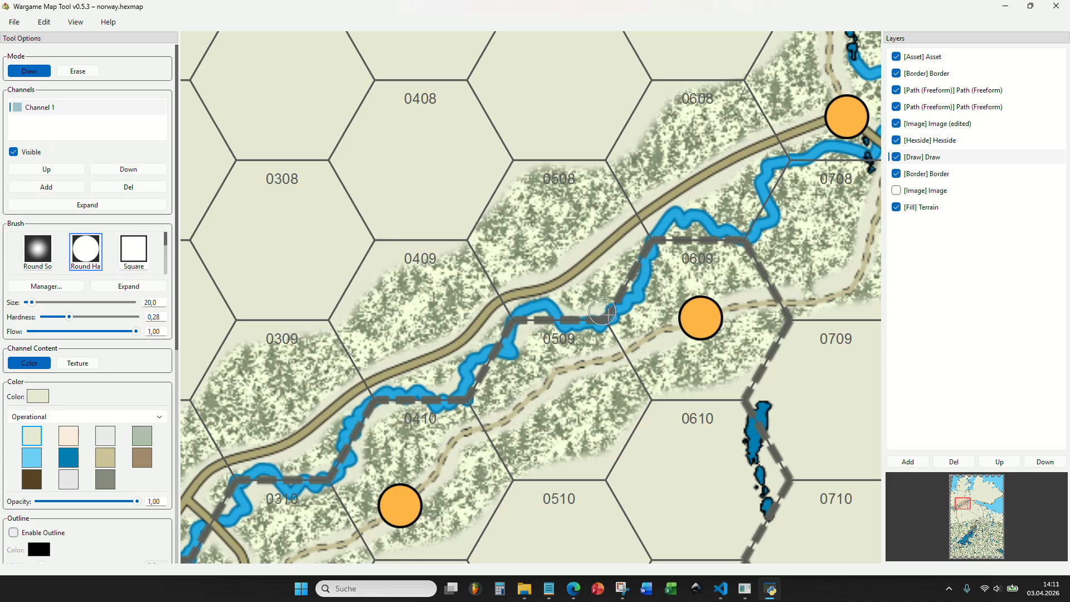
pyautogui.moveTo(603, 322); pyautogui.dragTo(394, 448)
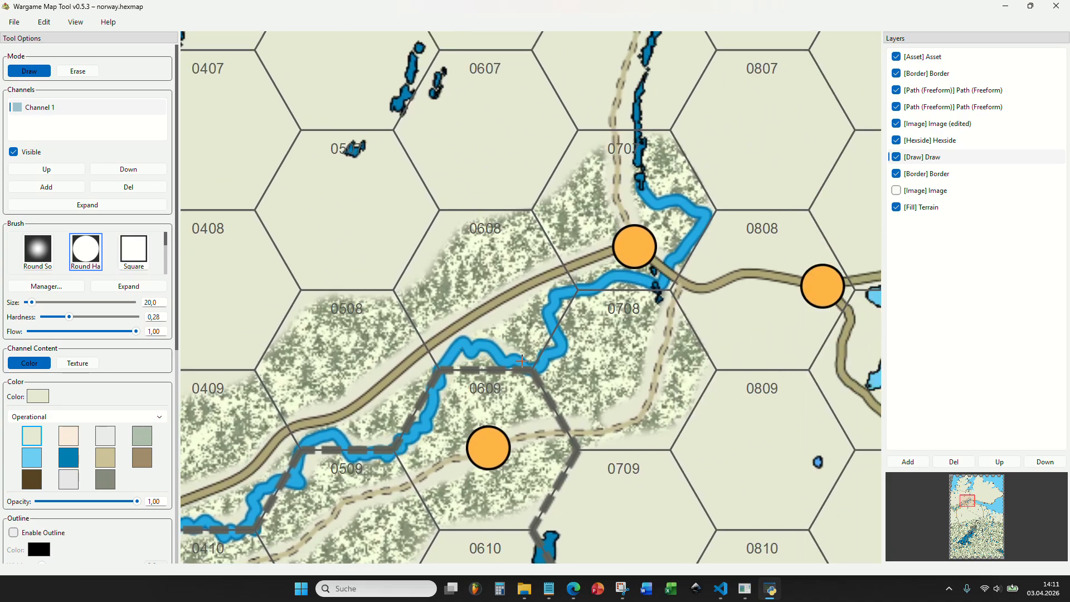